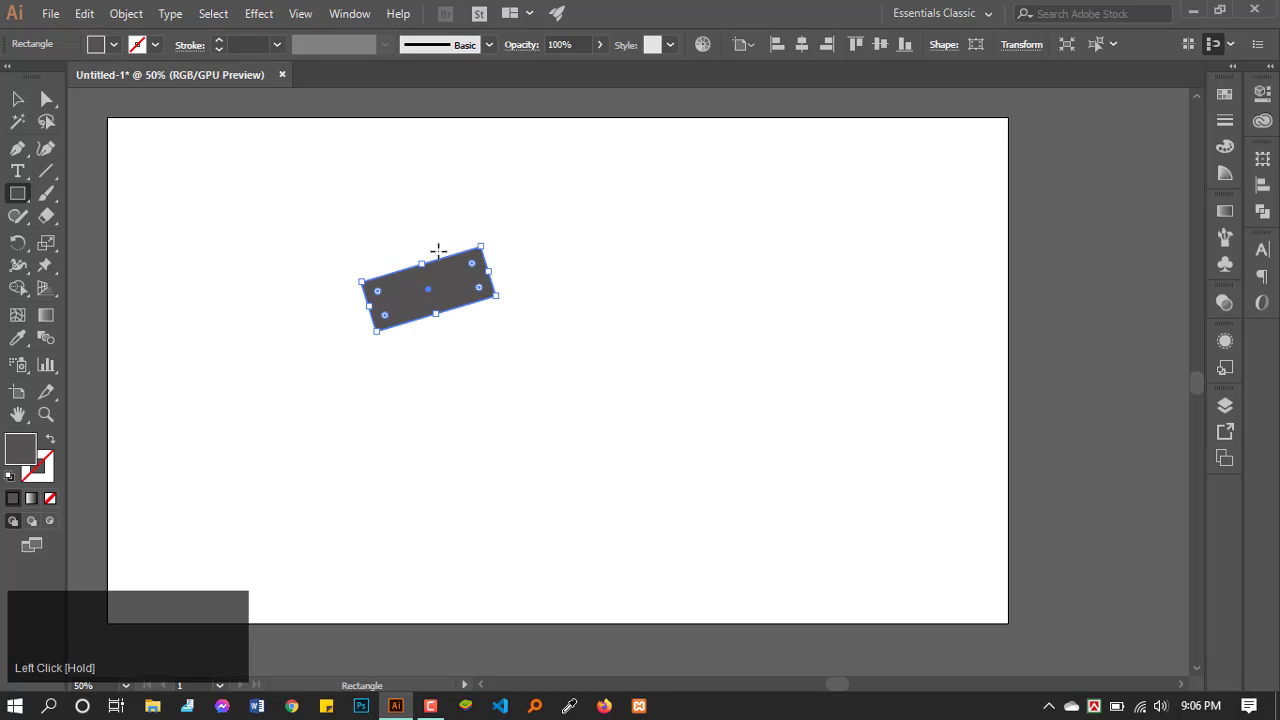
Step: Delete the tilted dark grey rectangle from the artboard
mouse_move(481, 237)
mouse_down()
mouse_move(497, 269)
mouse_move(457, 360)
mouse_move(400, 337)
mouse_move(490, 236)
mouse_move(377, 220)
mouse_move(392, 348)
mouse_move(502, 247)
mouse_up()
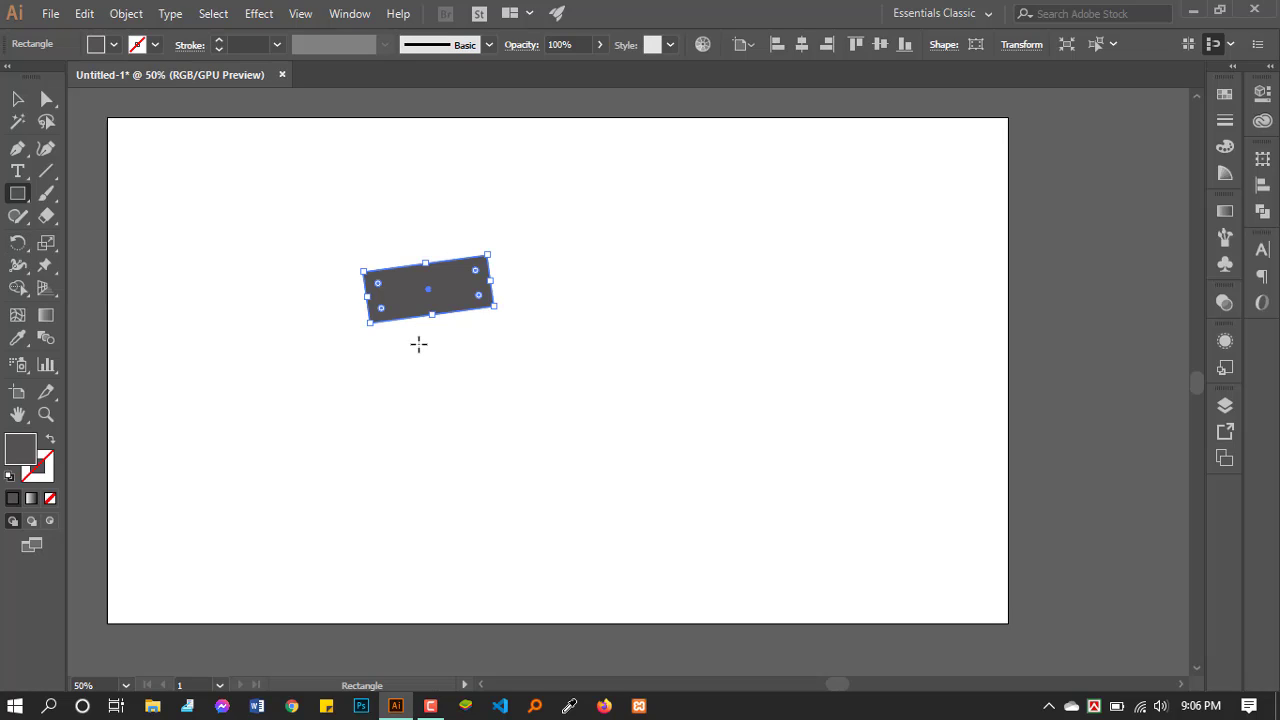
key(Delete)
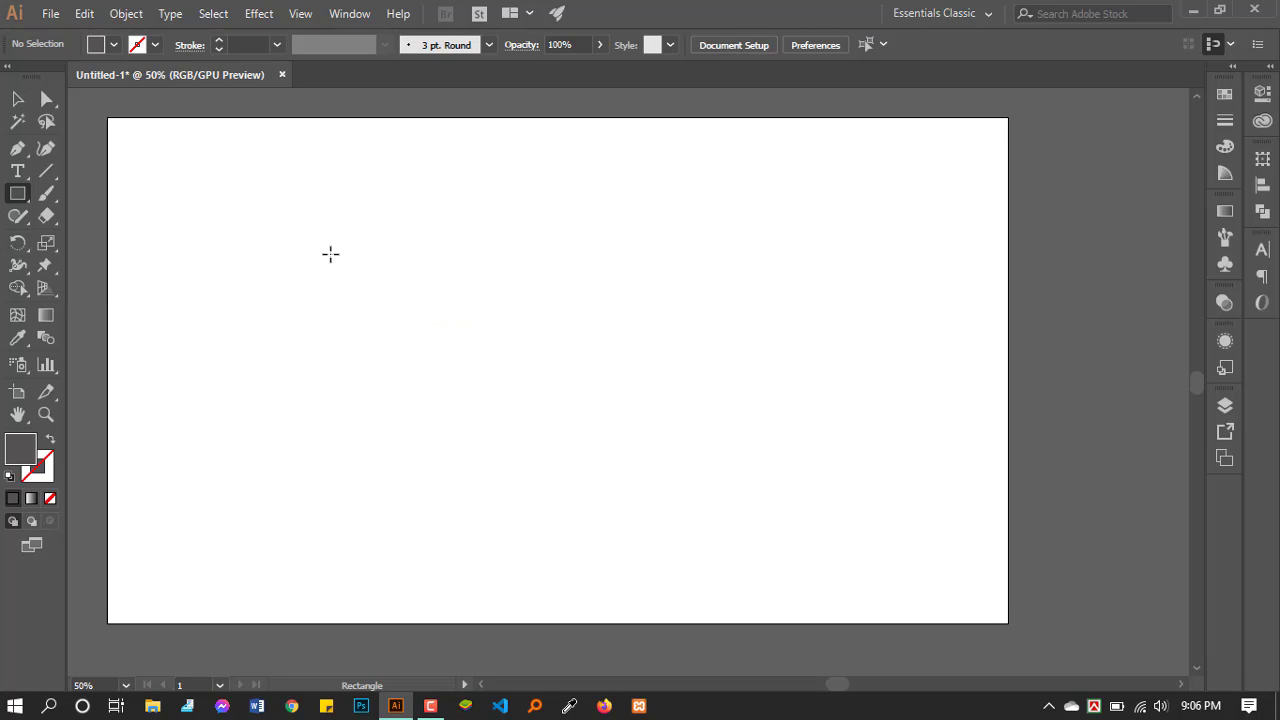
Step: Draw a narrow vertical dark grey rectangle near the artboard's upper middle and shorten it from its lower edge
right_click(27, 200)
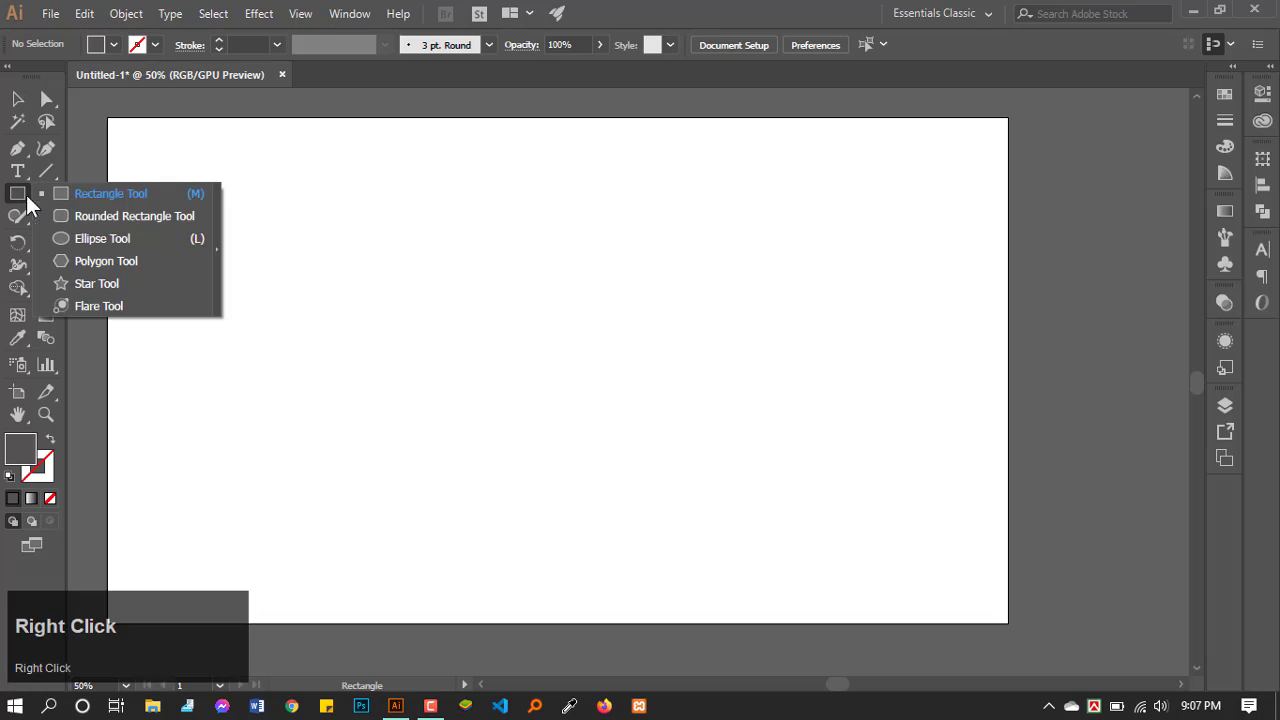
click(60, 195)
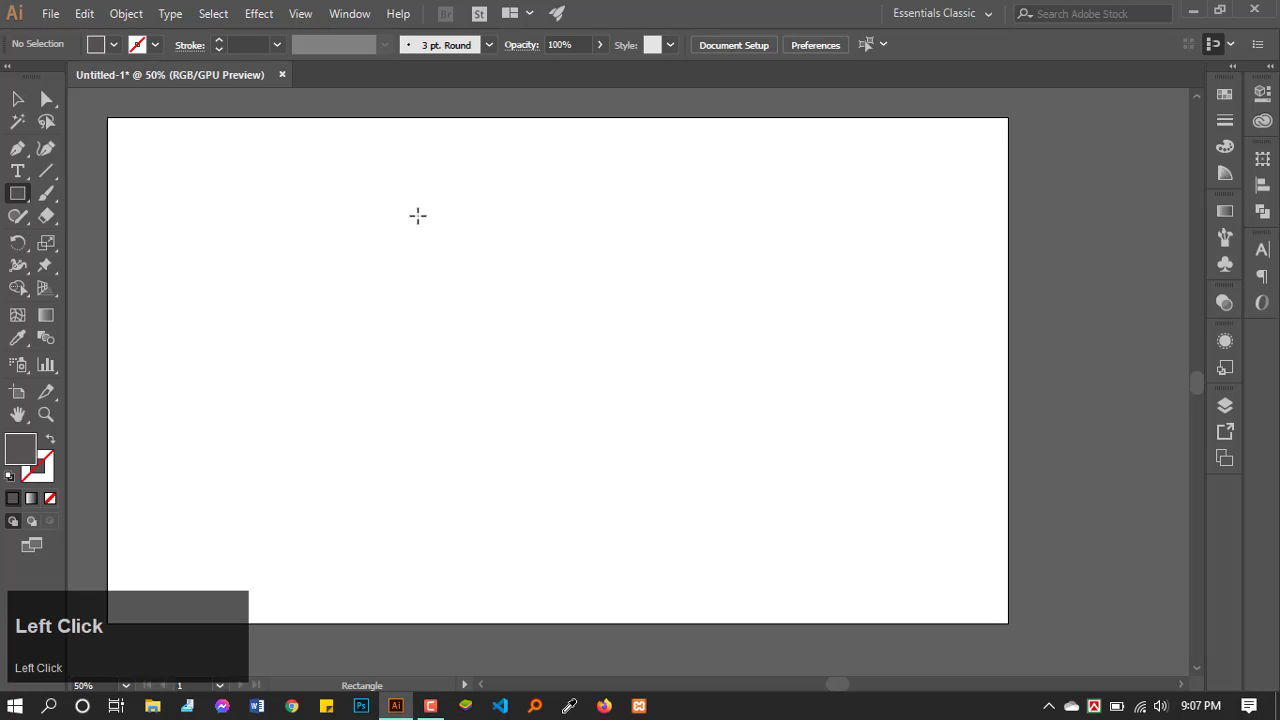
drag(509, 199, 553, 321)
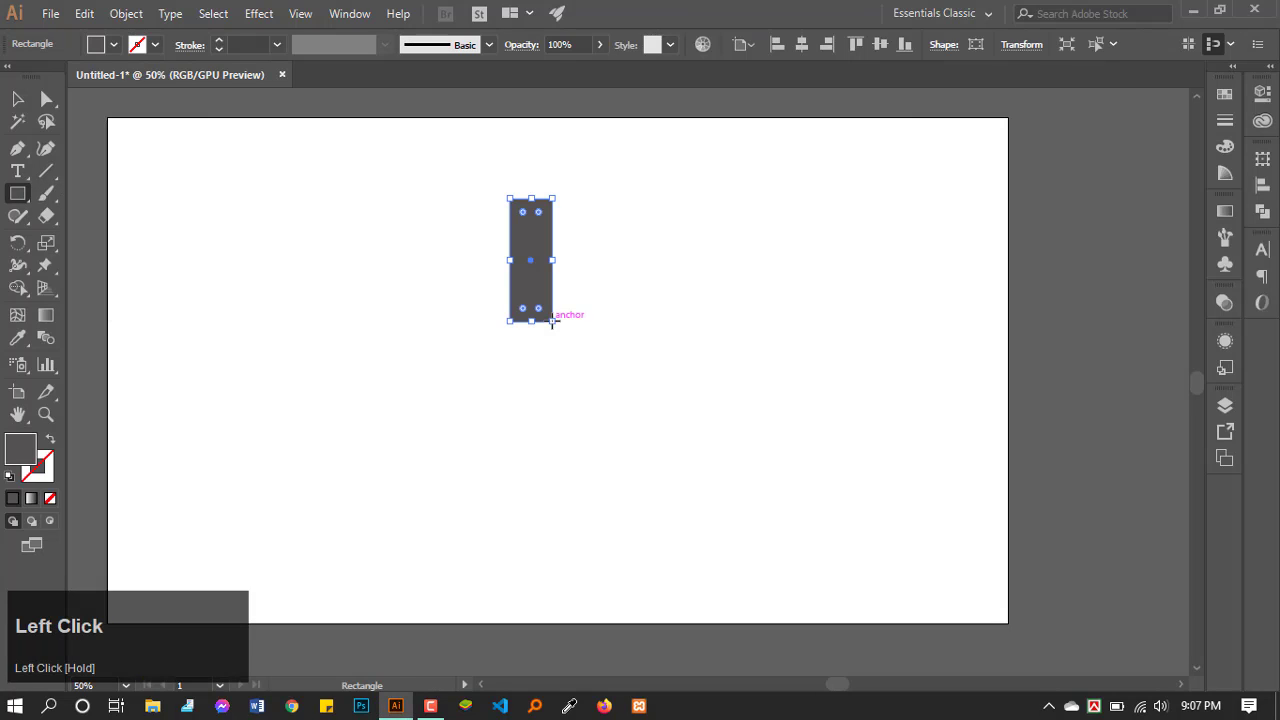
alt+scroll(533, 240, up, 1)
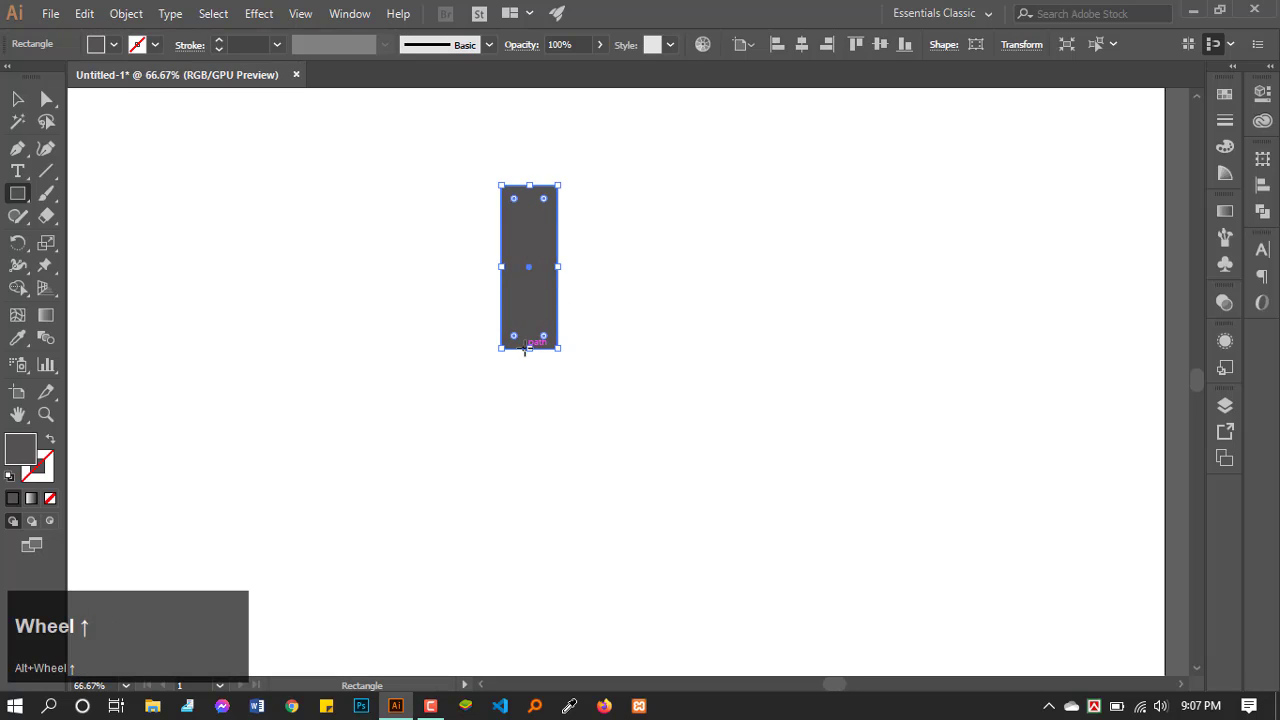
drag(530, 349, 530, 320)
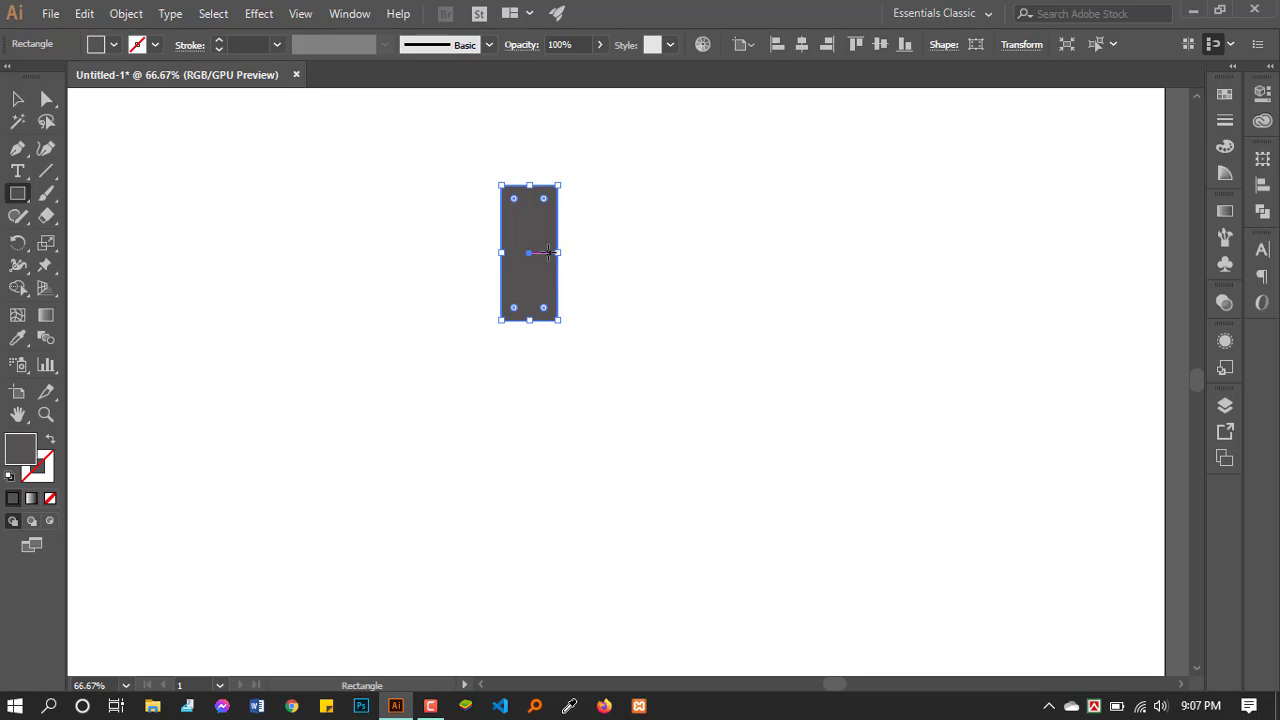
Step: Rotate the rectangle slightly, then tilt it counterclockwise about a rotation point placed just below it
click(18, 245)
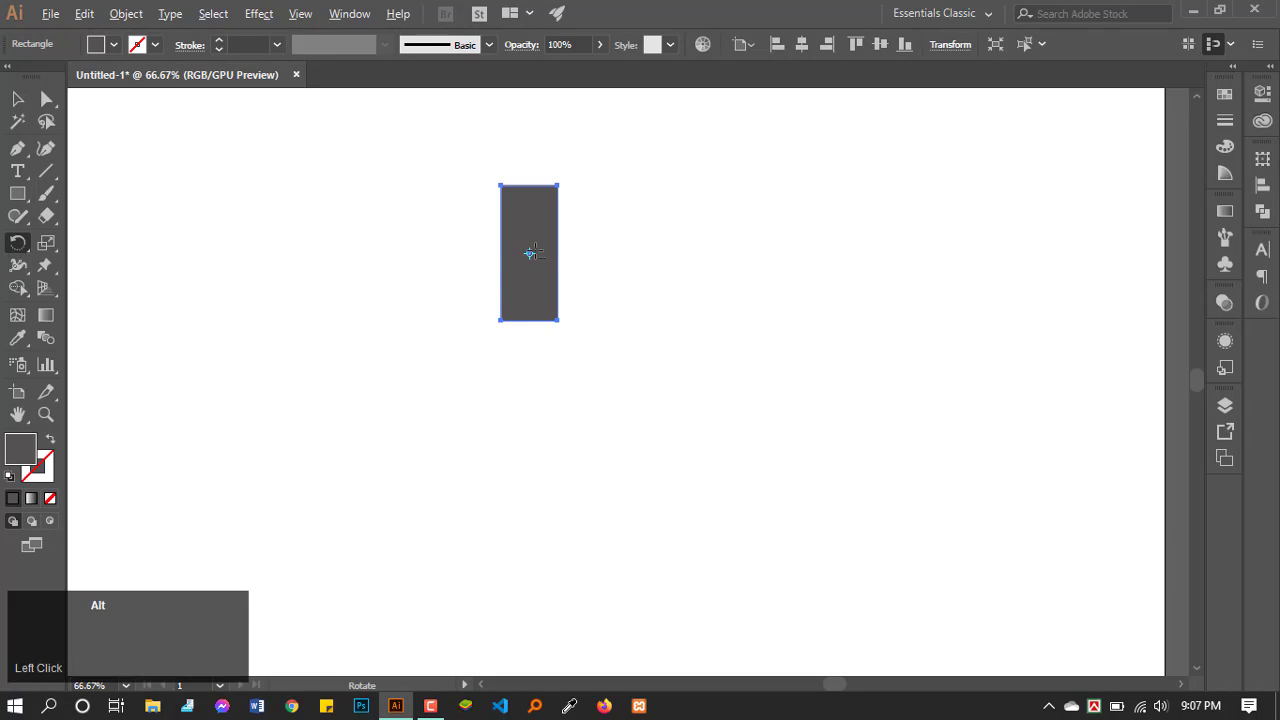
scroll(526, 253, up, 2)
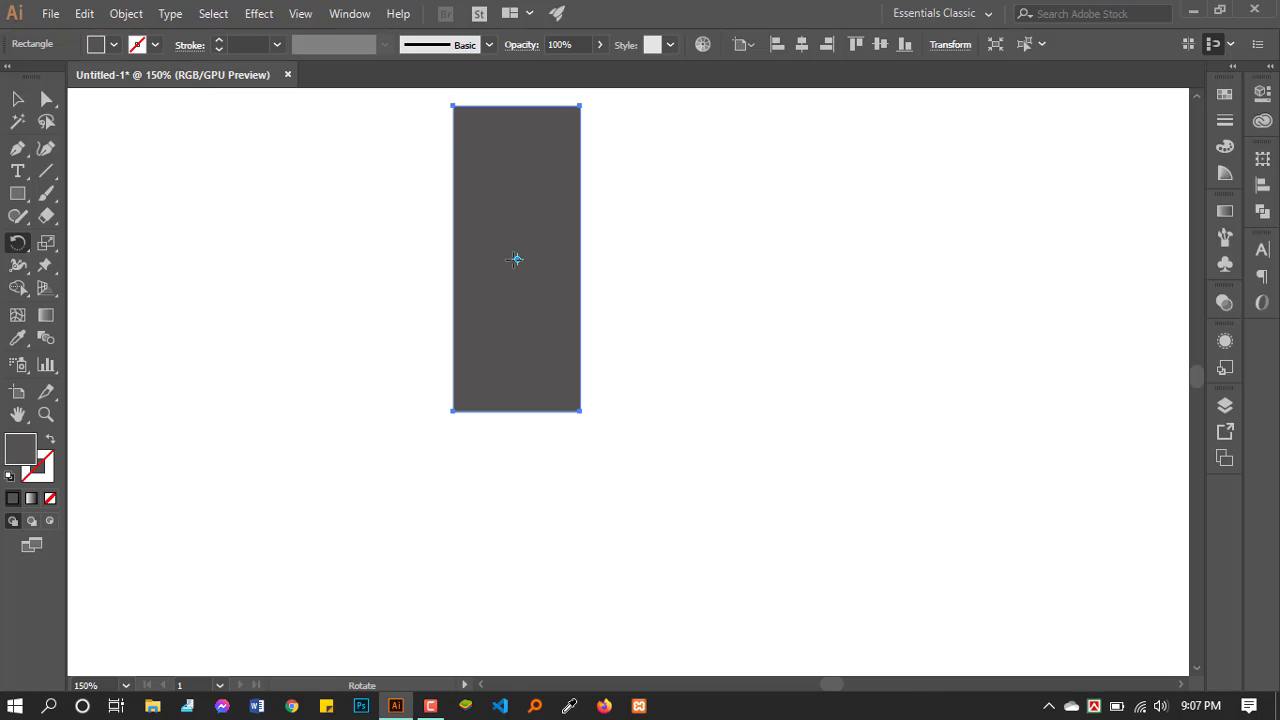
alt+scroll(518, 258, down, 1)
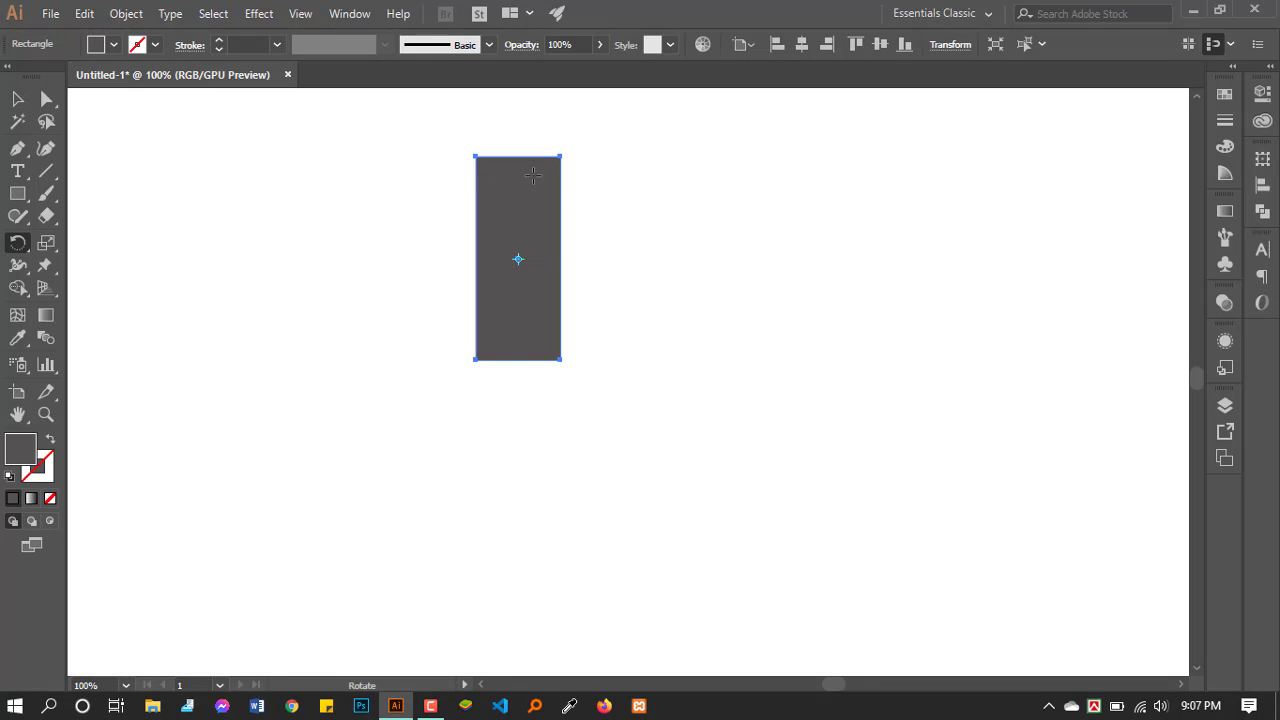
drag(532, 175, 520, 222)
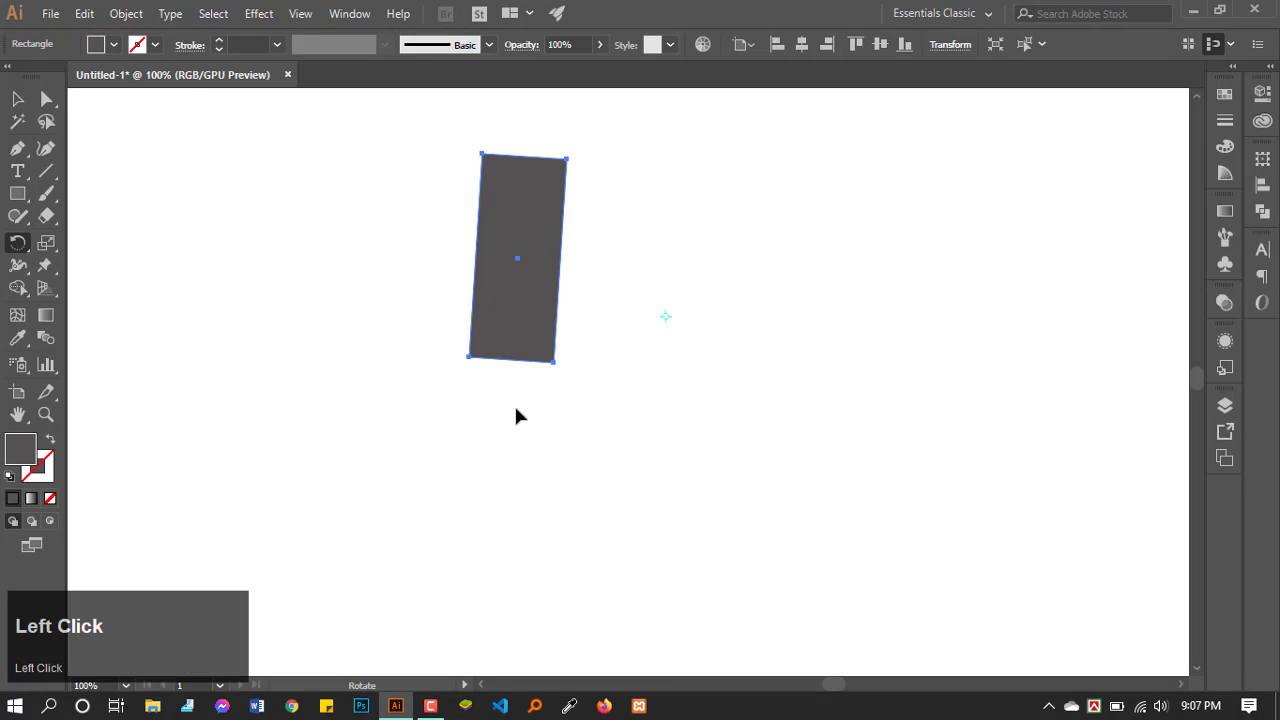
click(519, 412)
drag(545, 230, 481, 255)
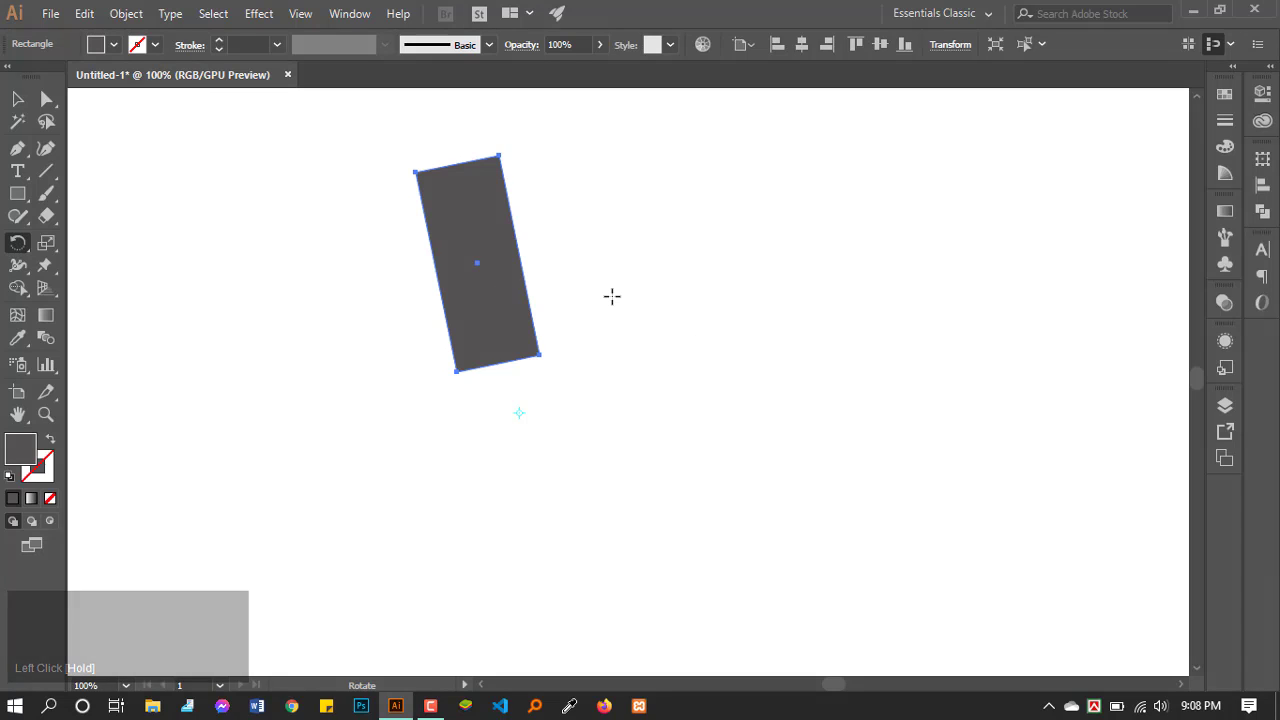
Step: Place the rotation point outside the rectangle, beyond its lower right side, and rotate the rectangle around it to a nearly upright tilt
drag(603, 325, 613, 332)
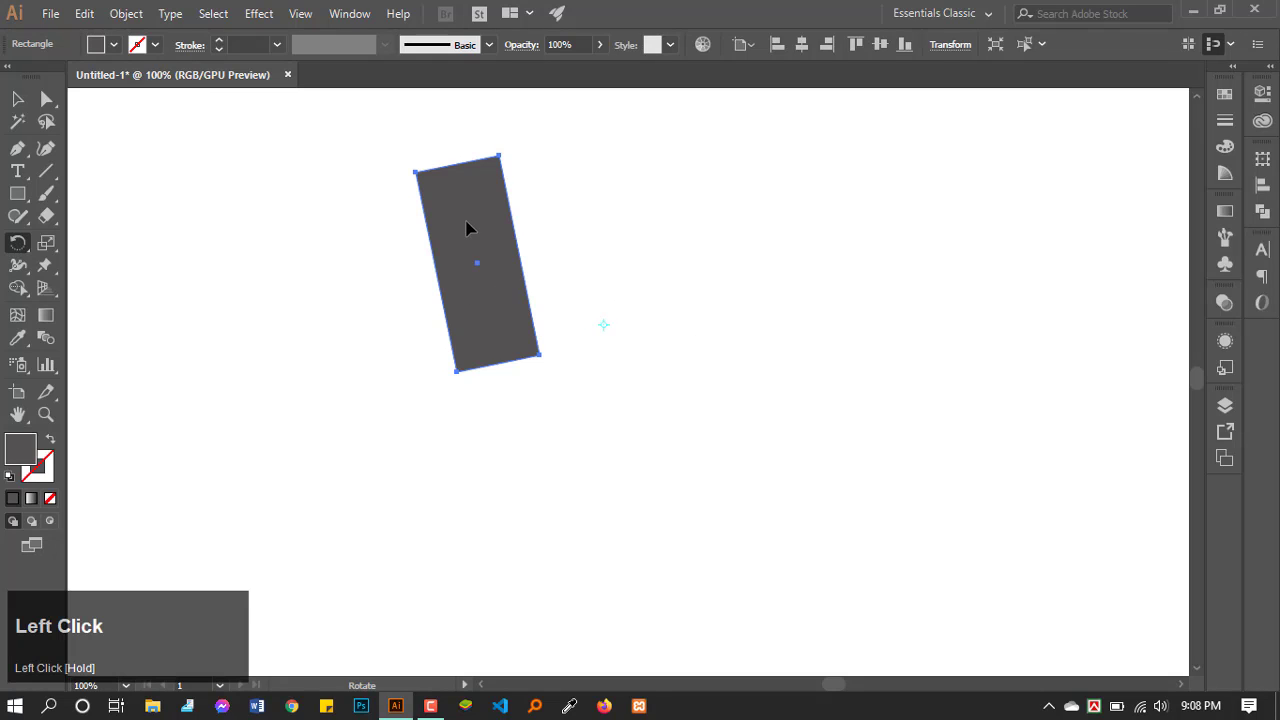
drag(465, 222, 607, 256)
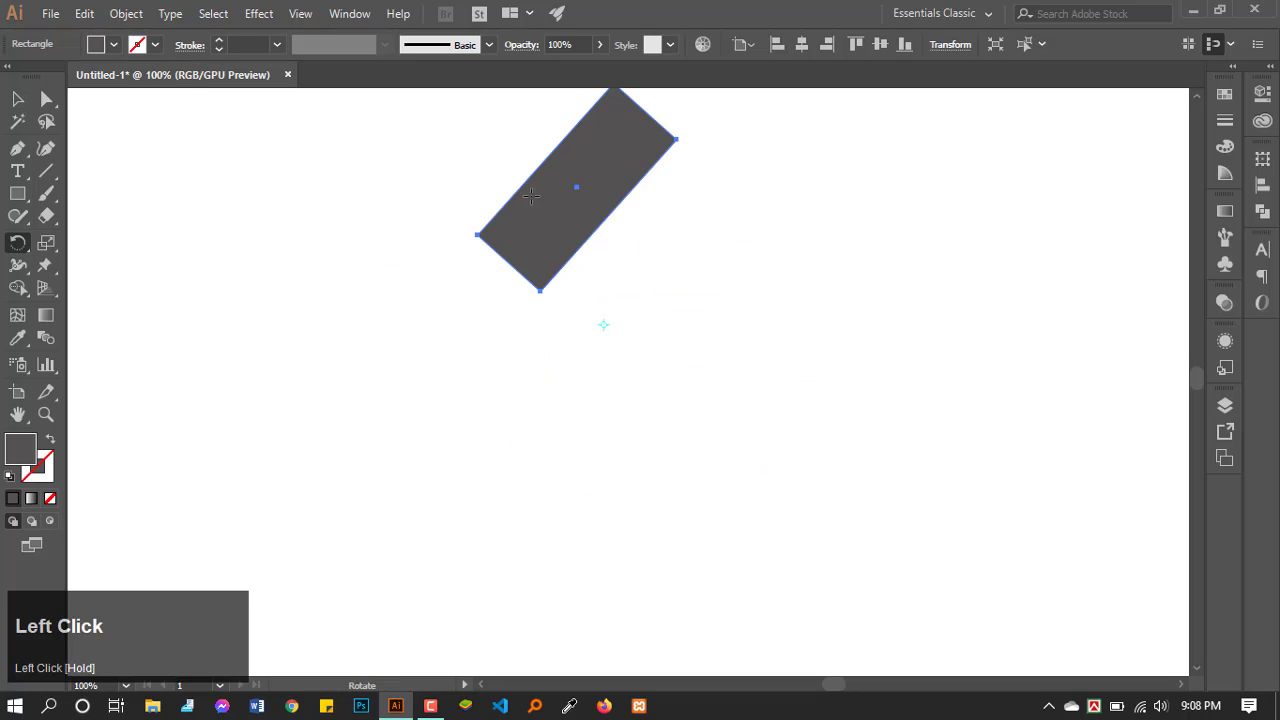
drag(522, 224, 556, 302)
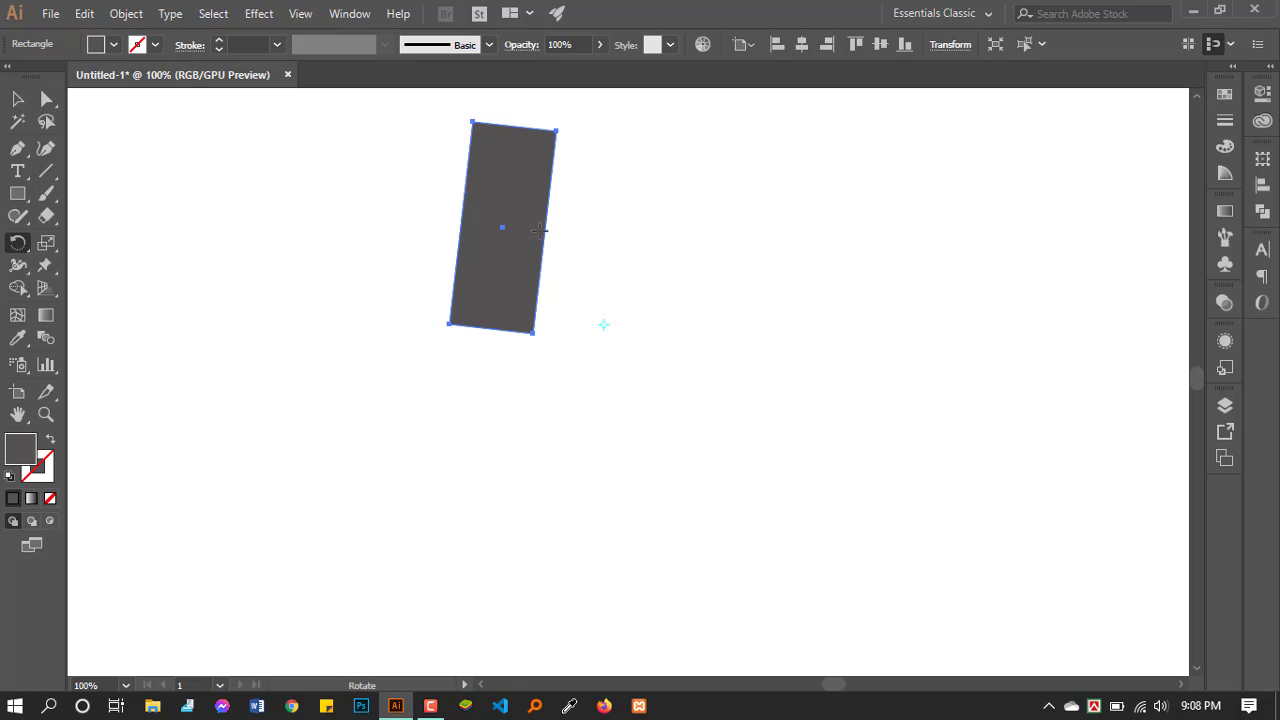
Step: Rotate a copy of the rectangle clockwise around the outside rotation point and repeat the transformation until eight rectangles form a closed ring
drag(517, 194, 626, 201)
key(alt)
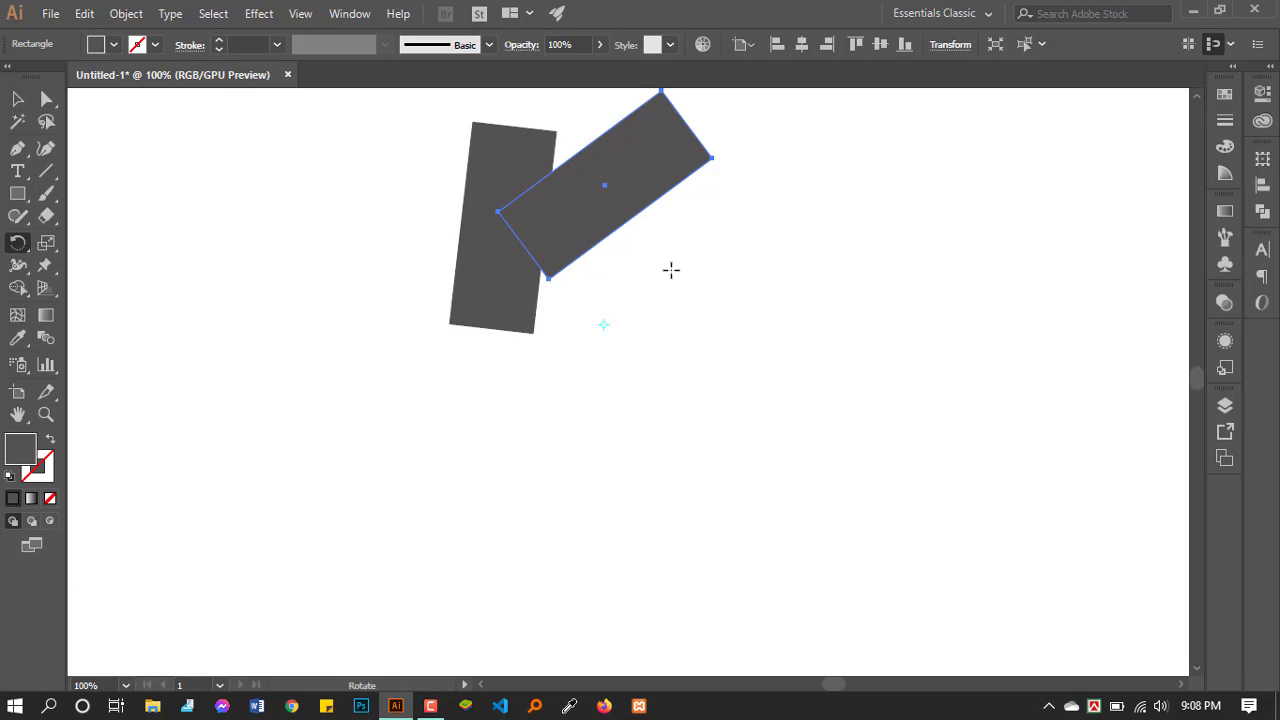
key(ctrl)
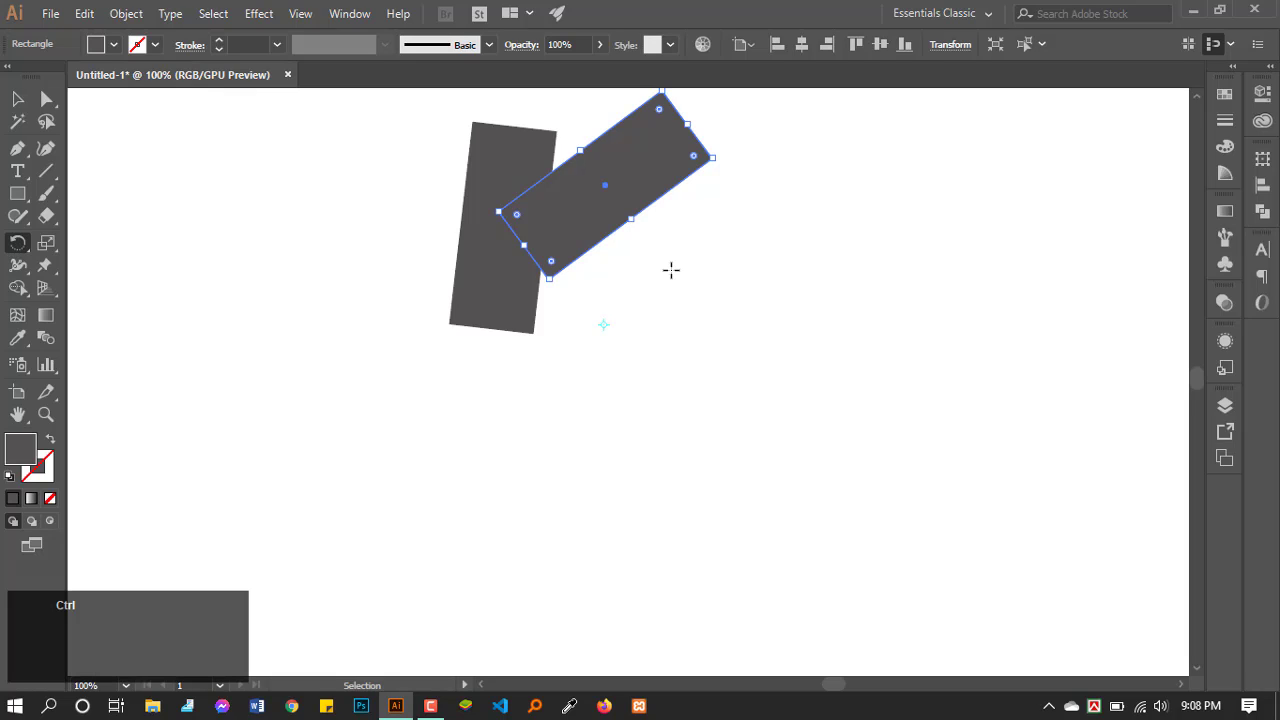
key(ctrl+d)
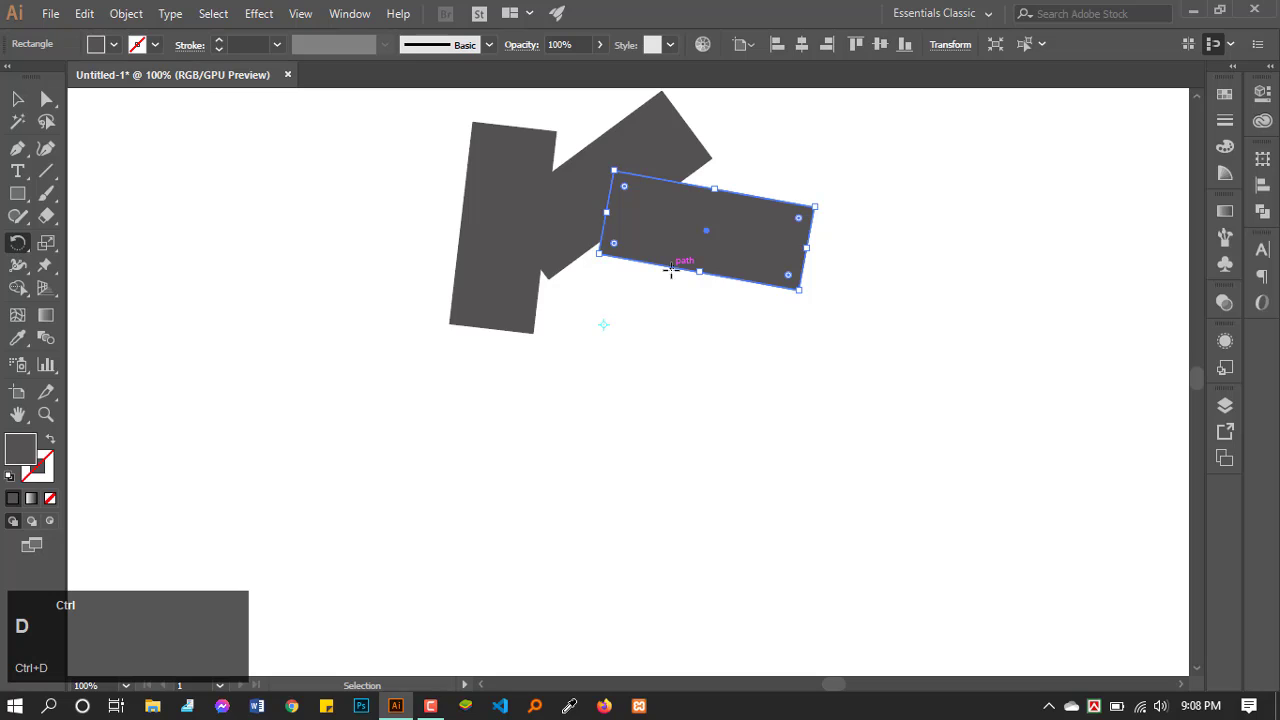
key(ctrl+d)
key(ctrl+d)
key(ctrl+d)
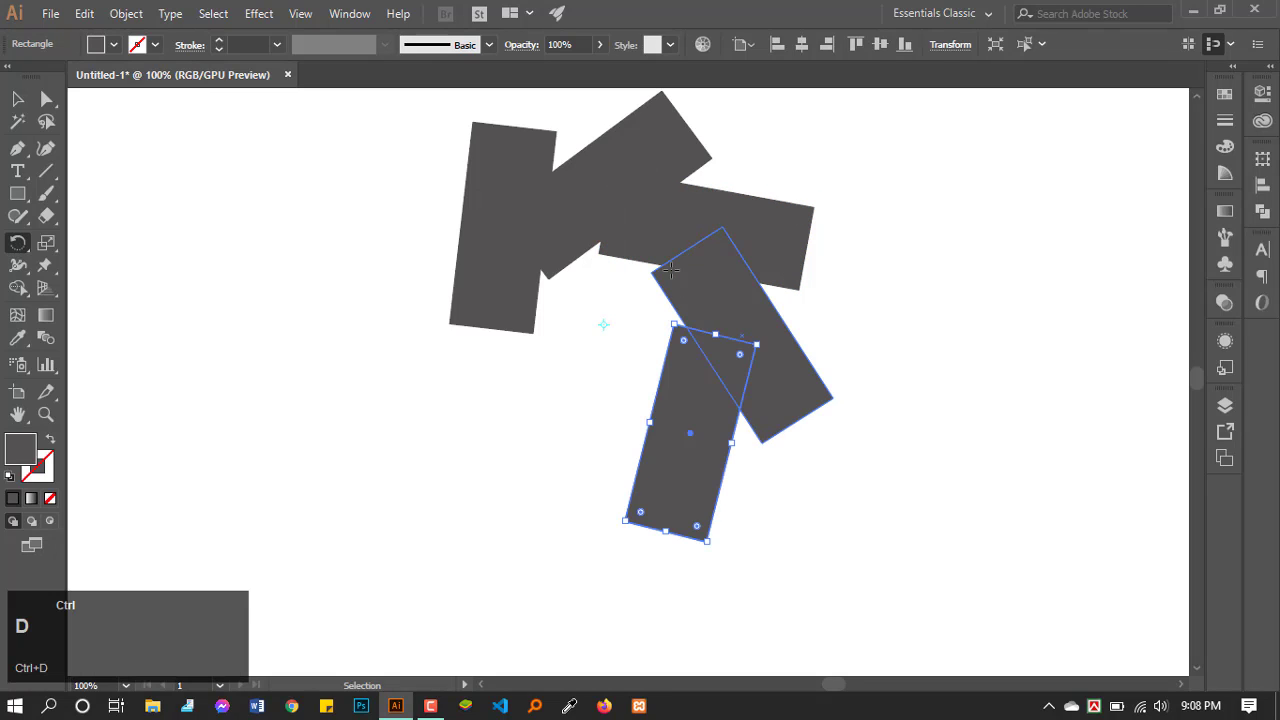
key(ctrl+d)
key(ctrl+d)
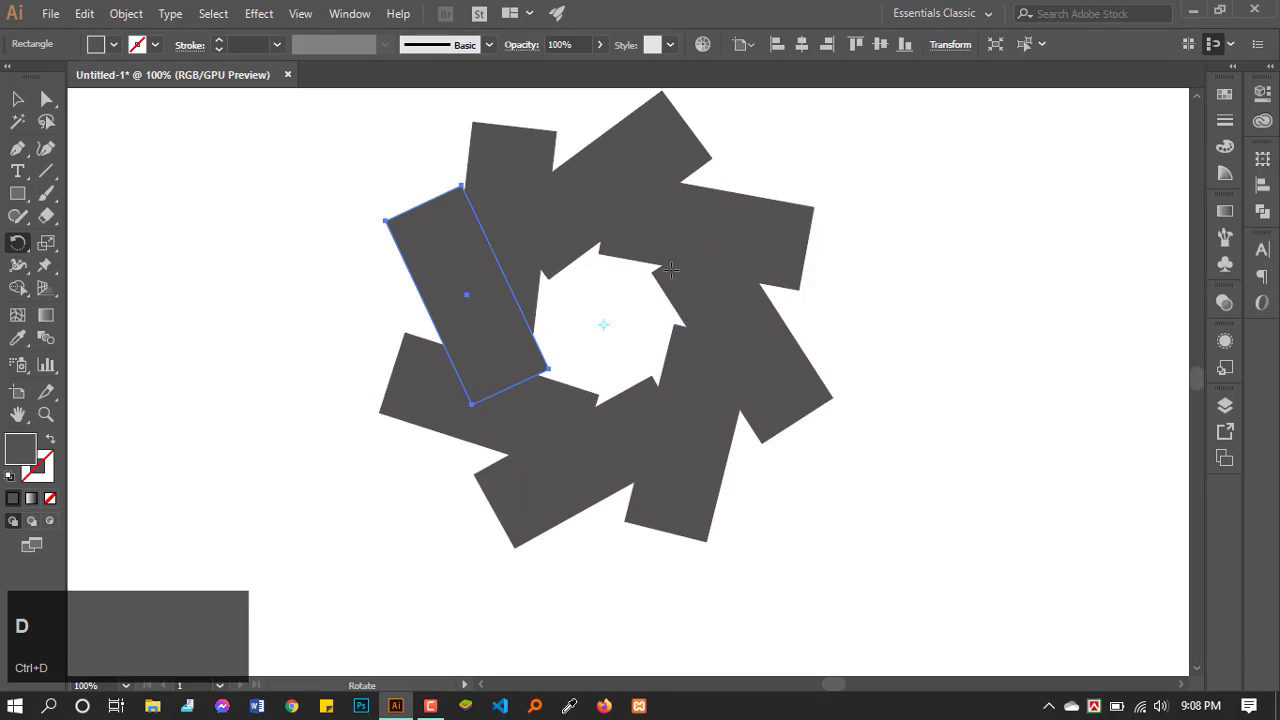
Step: Select all the rectangles of the ring and scale them down proportionally from the center to under half size
alt+scroll(671, 270, down, 2)
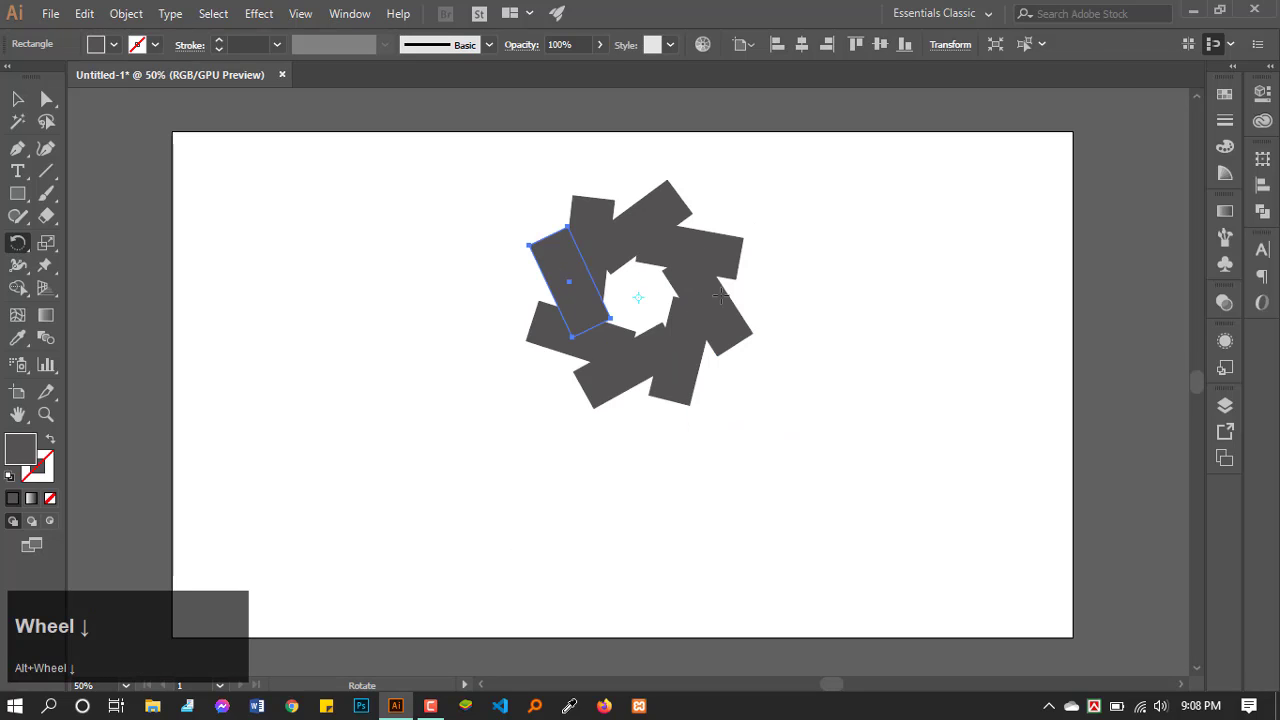
click(17, 98)
click(397, 260)
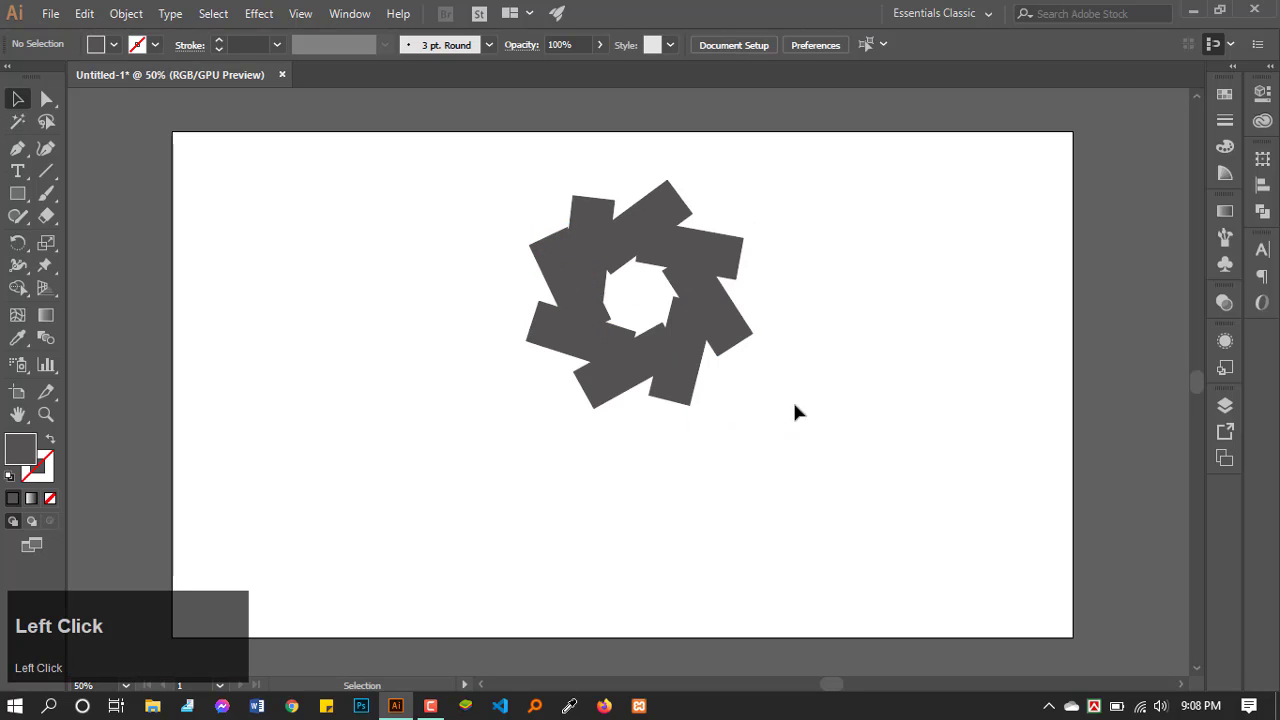
drag(810, 180, 431, 449)
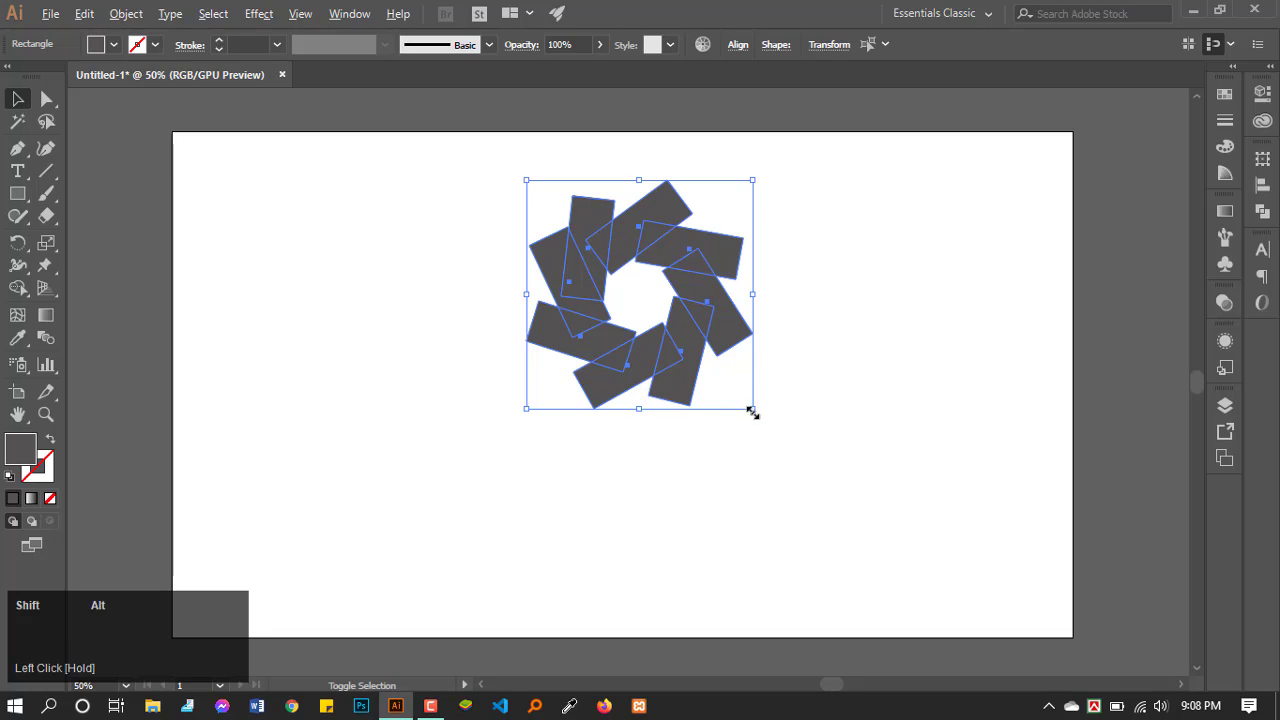
alt+shift+drag(751, 409, 674, 334)
click(679, 328)
scroll(666, 285, up, 2)
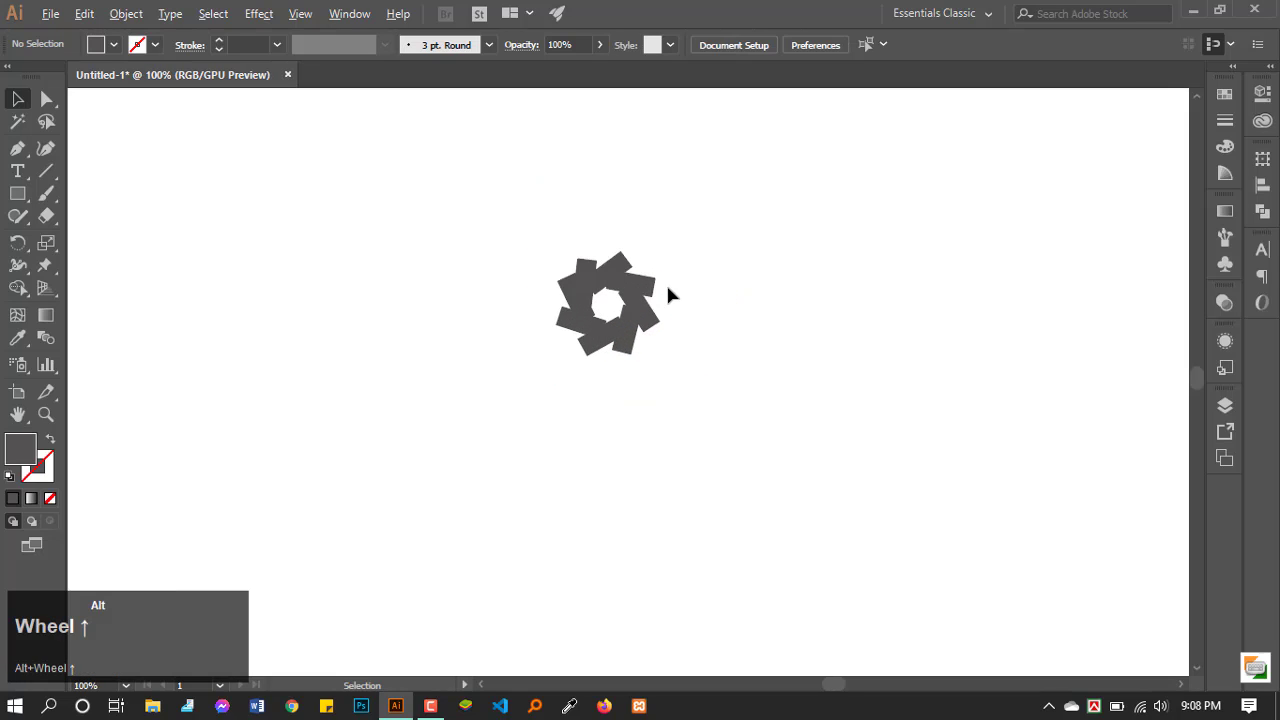
Step: Group the ring of rectangles and move it to the artboard's upper right area
drag(672, 236, 437, 394)
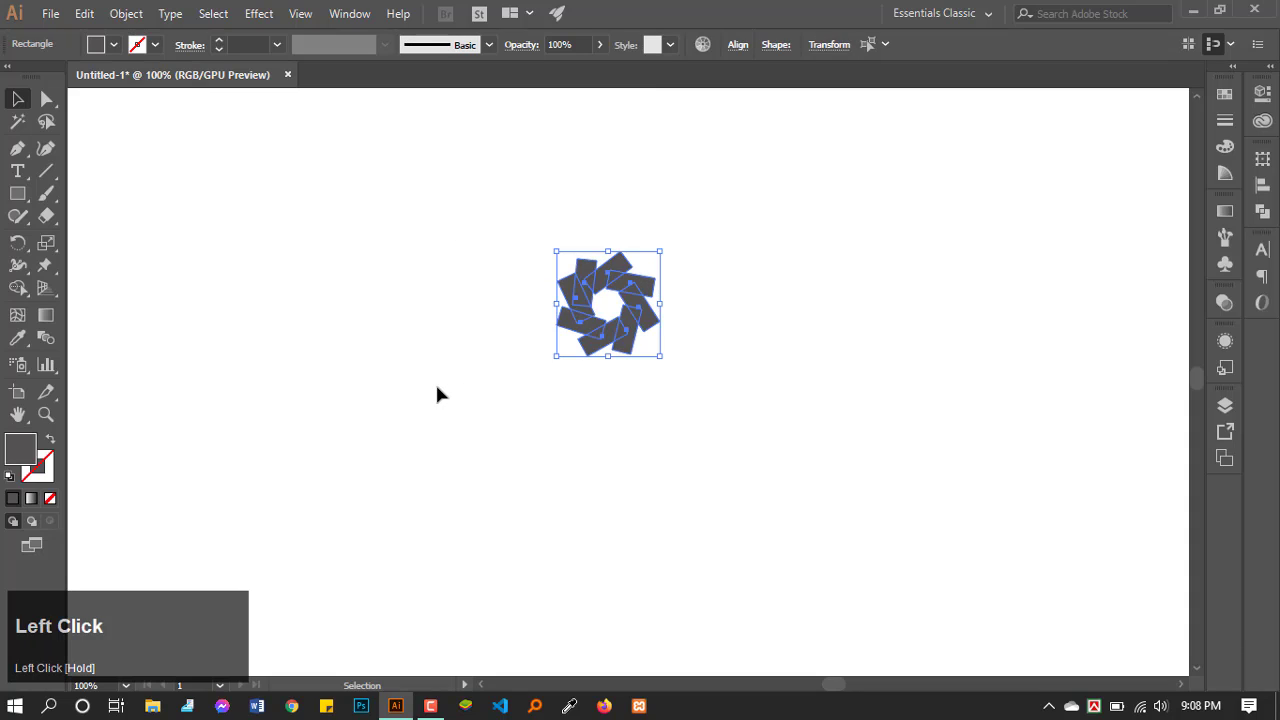
key(ctrl+g)
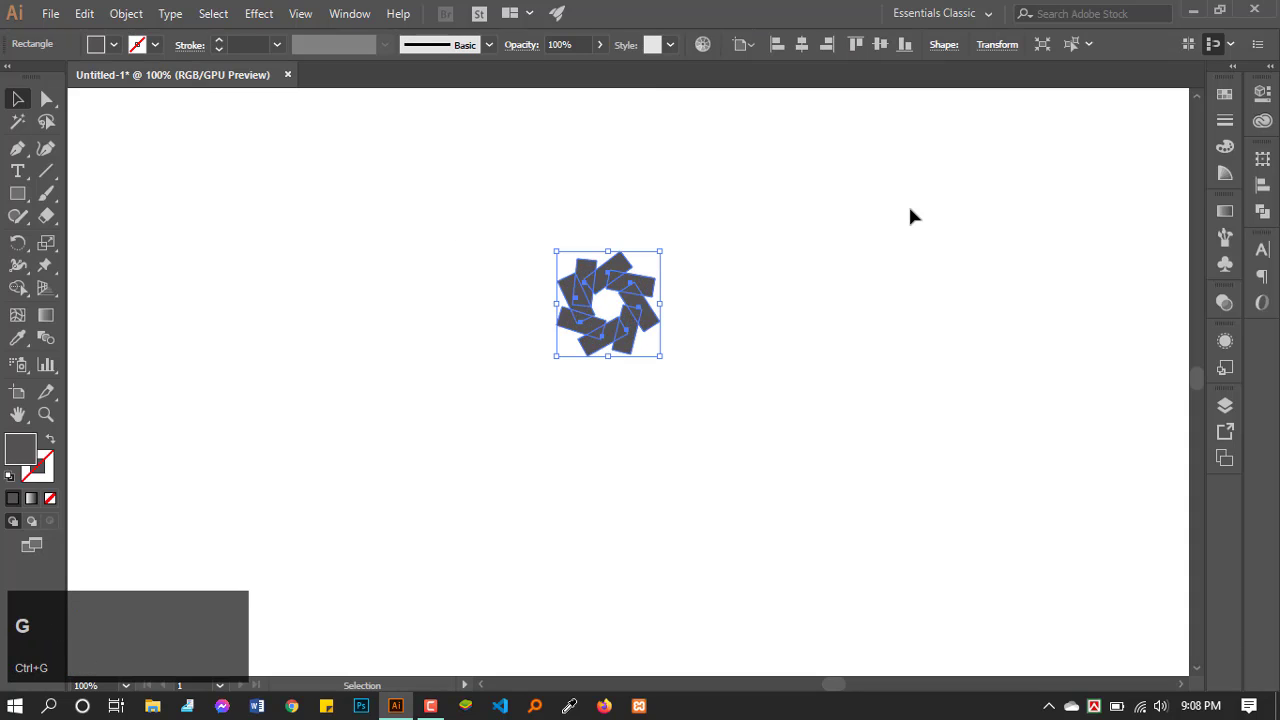
drag(611, 259, 1052, 162)
click(940, 343)
scroll(470, 315, down, 2)
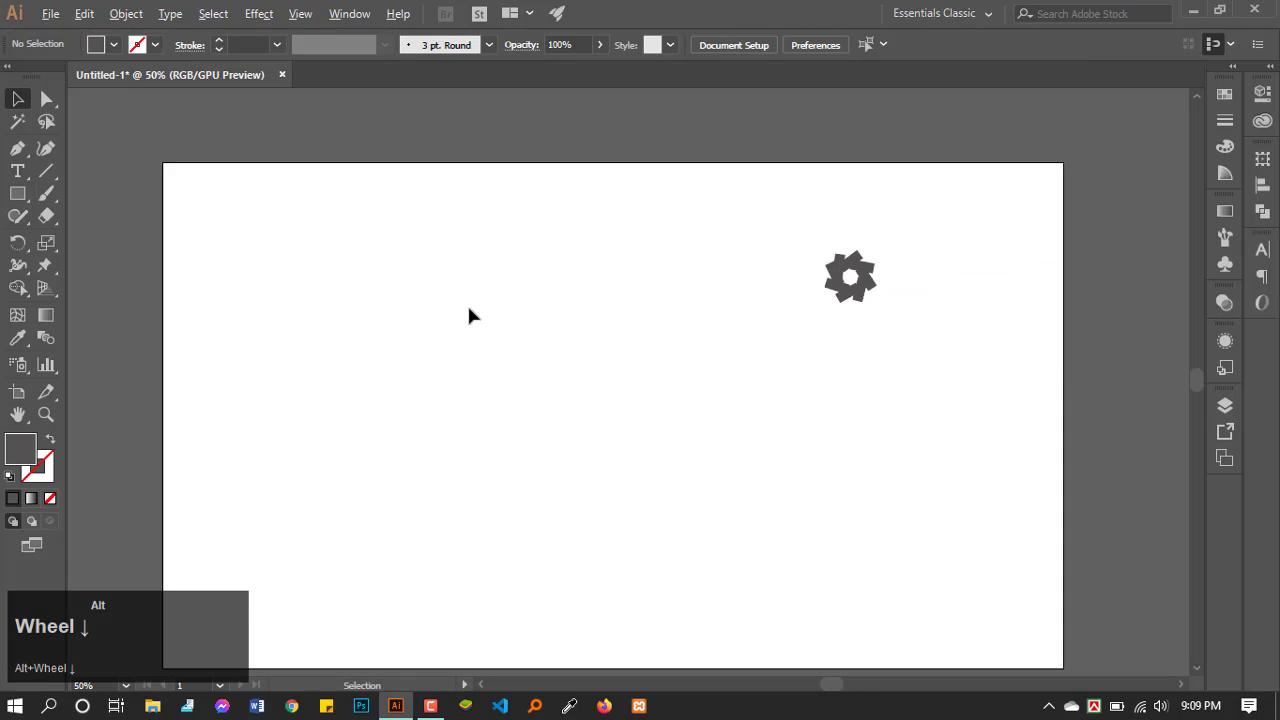
Step: Draw a new vertical rectangle in the empty area left of the ring with the Rectangle tool
scroll(470, 315, up, 2)
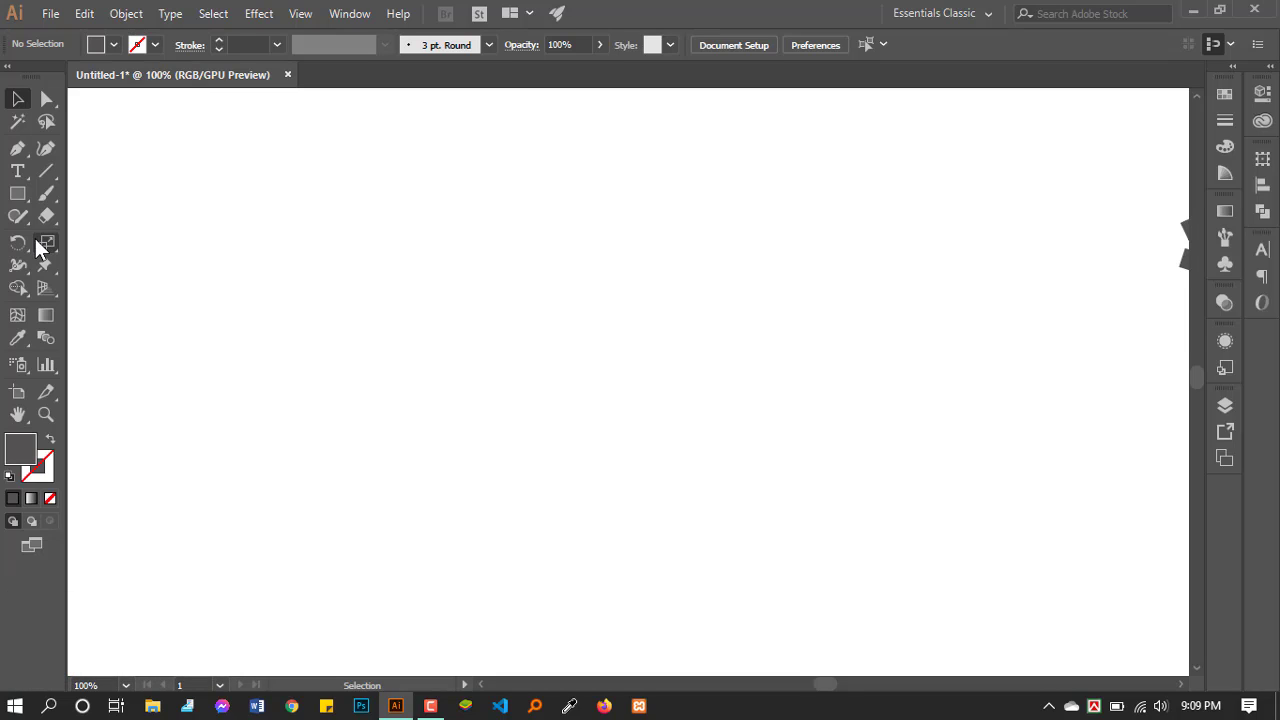
right_click(20, 200)
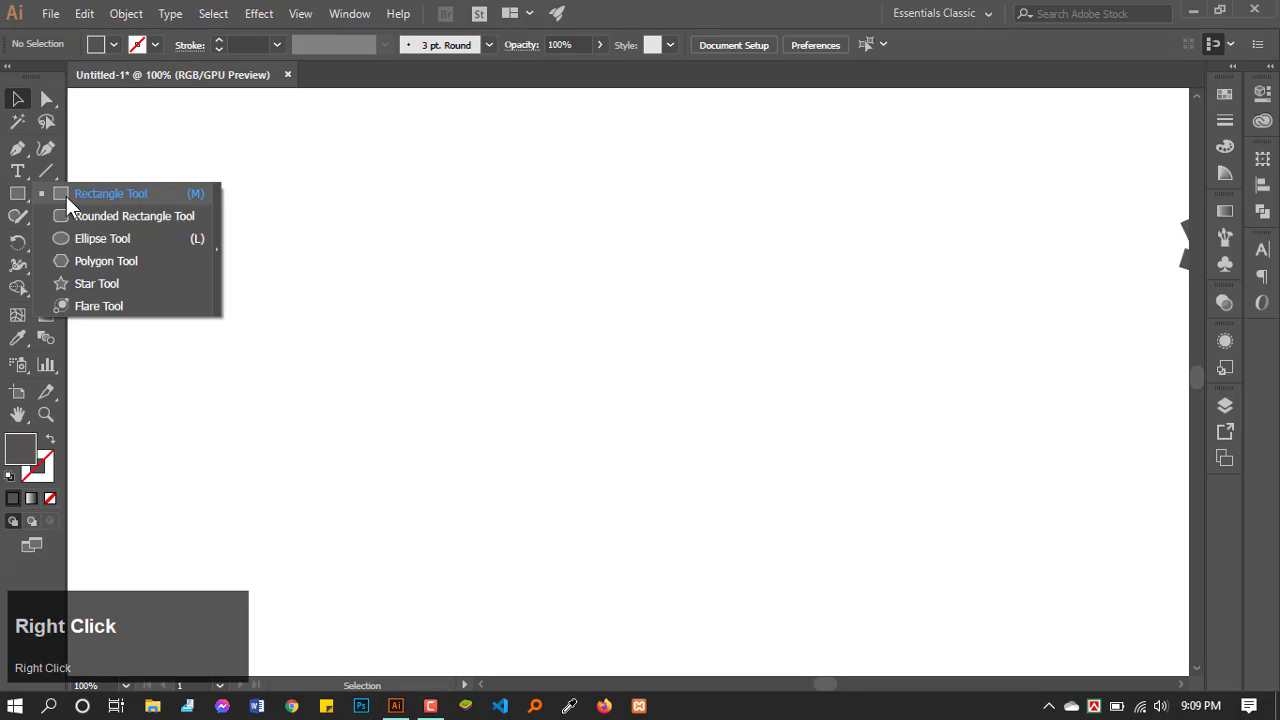
click(66, 196)
drag(414, 168, 502, 344)
key(ctrl+z)
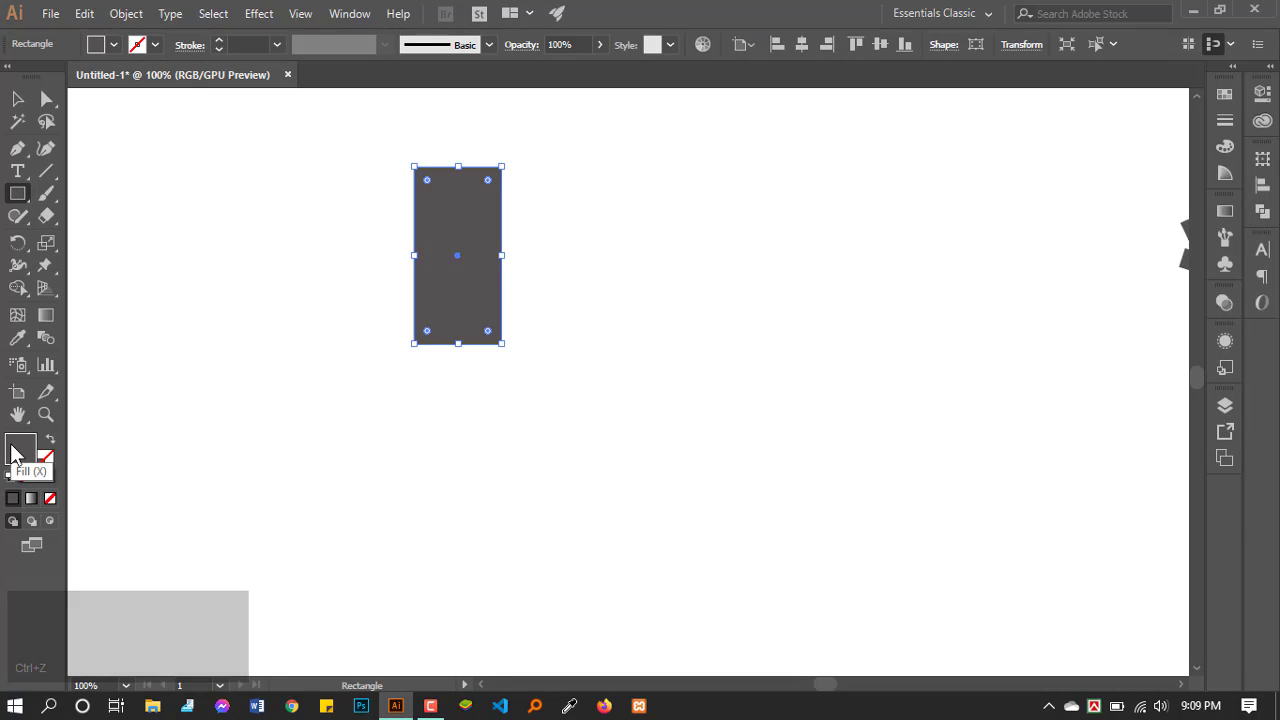
Step: Set the new rectangle's fill color to red ed4848 and deselect it
double_click(14, 453)
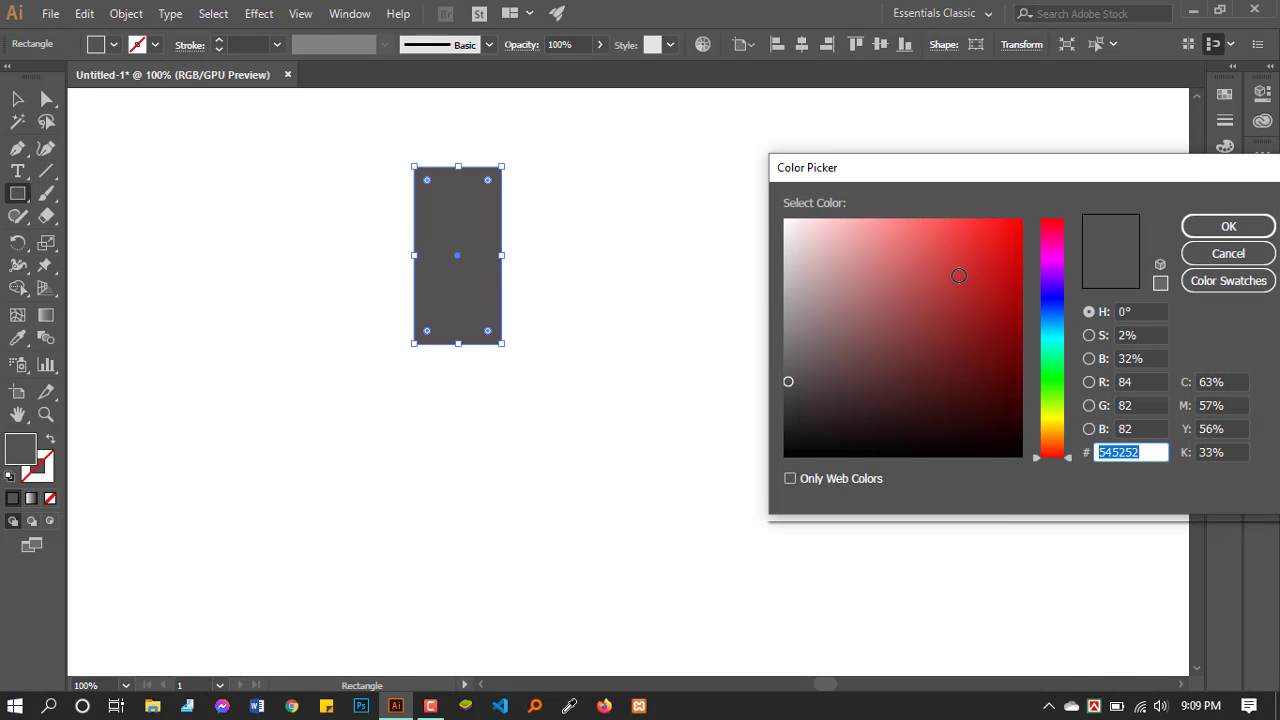
drag(958, 224, 952, 235)
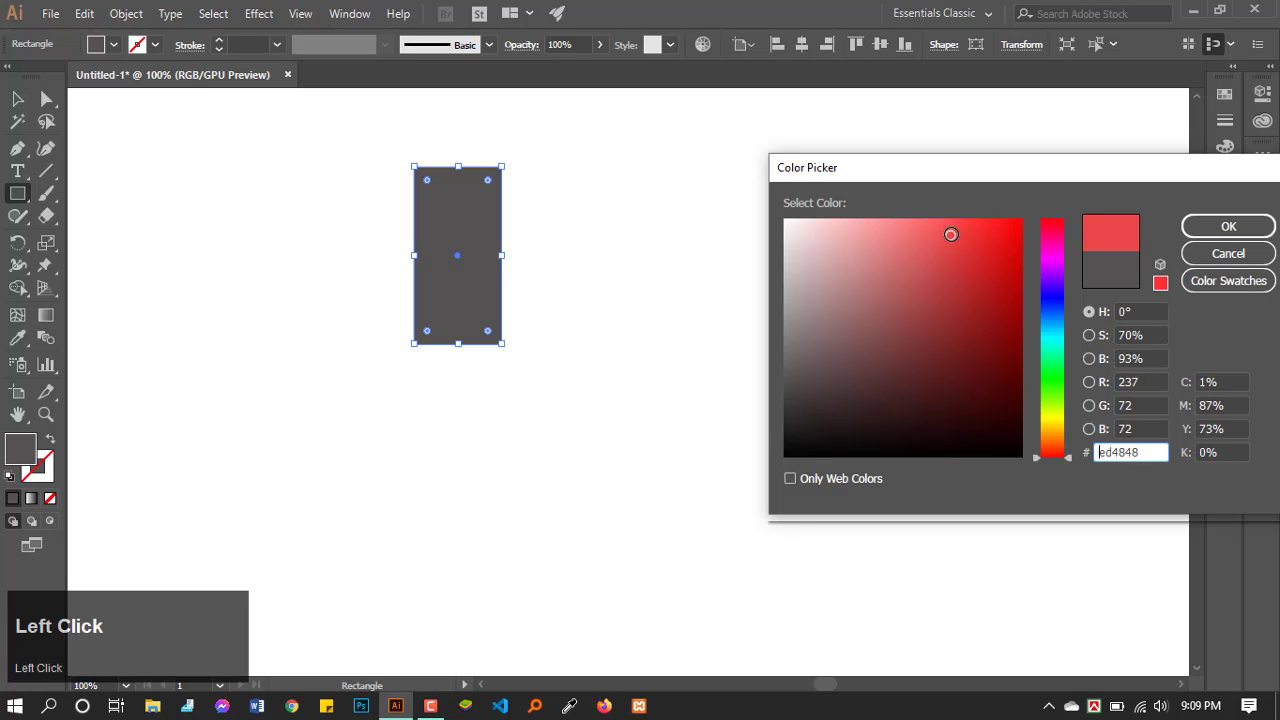
click(1188, 226)
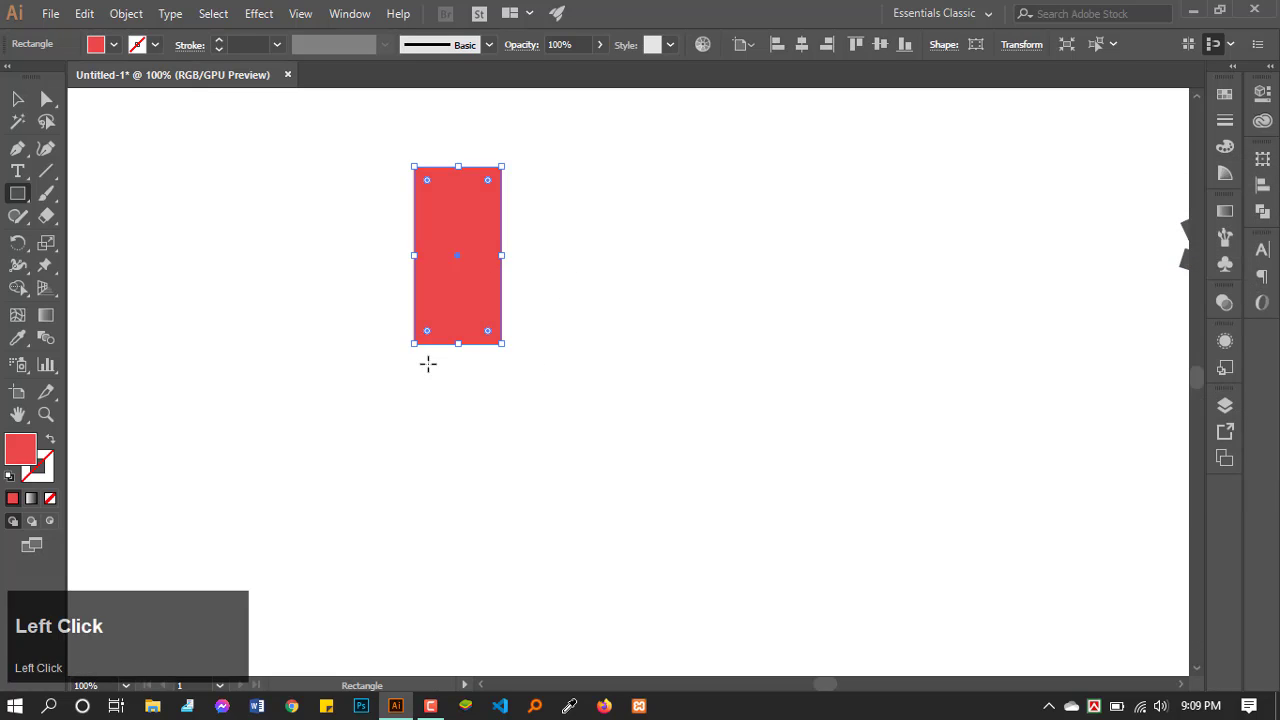
click(17, 99)
click(563, 343)
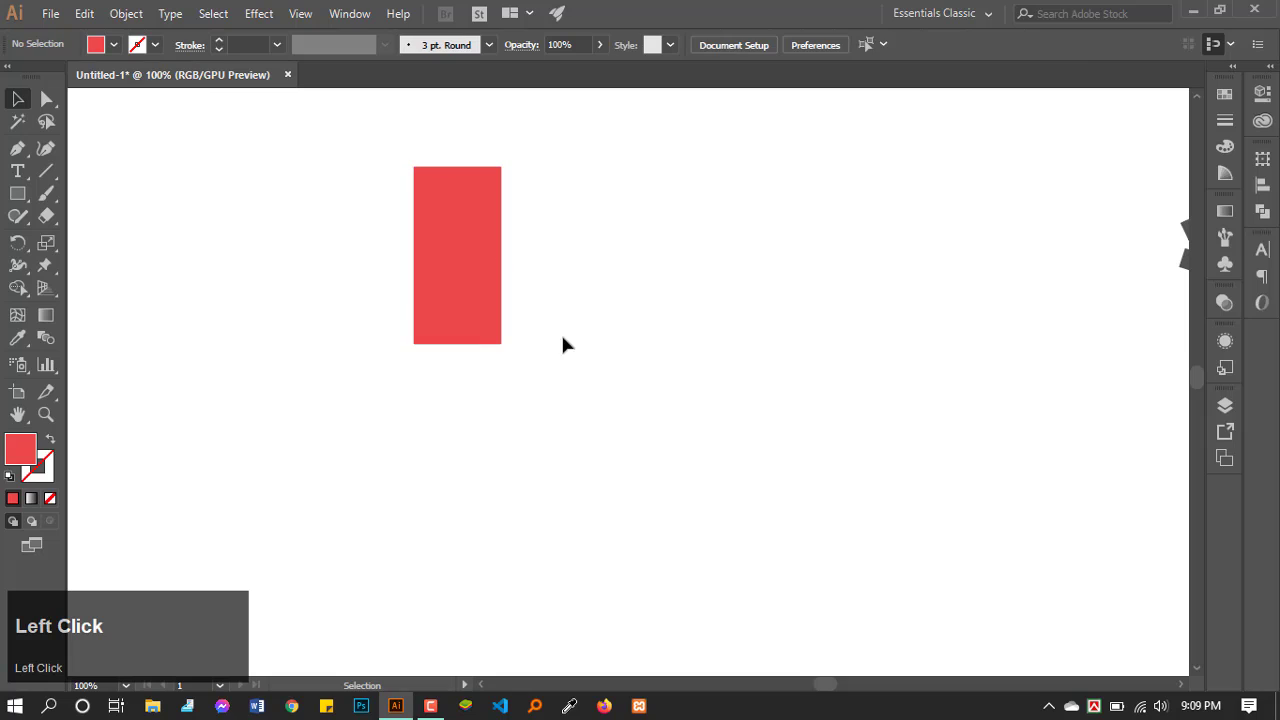
Step: Move the red rectangle a short distance horizontally to the right and leave it selected
click(425, 300)
drag(437, 228, 503, 234)
click(631, 297)
click(531, 211)
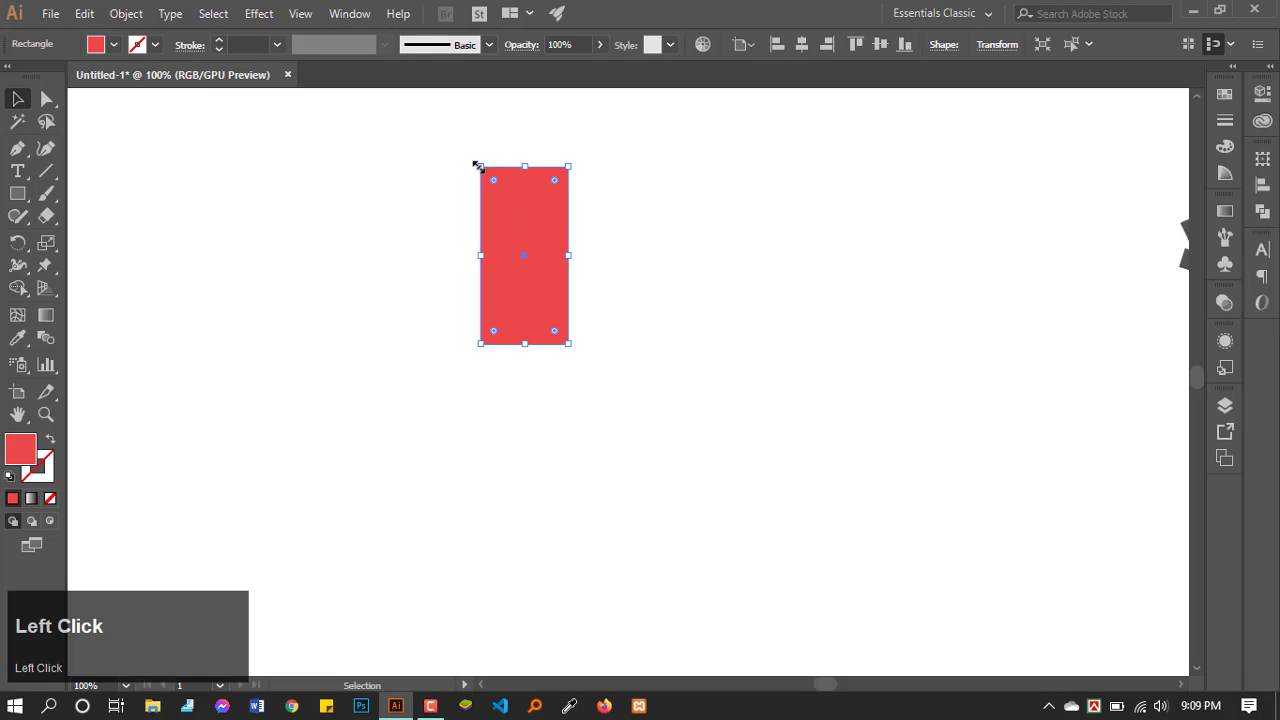
Step: Reshape the red rectangle into a tall triangle by bringing its two upper corner anchors together with Direct Selection
click(607, 234)
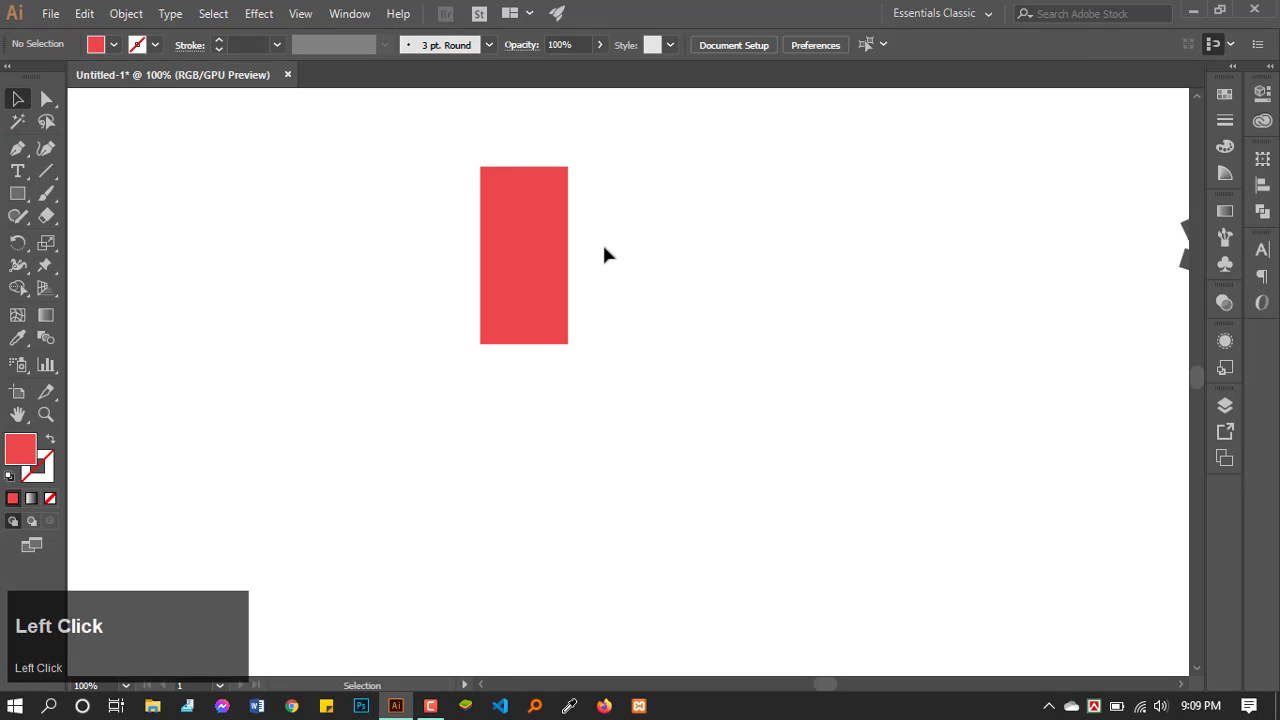
click(46, 98)
drag(567, 166, 531, 168)
click(621, 394)
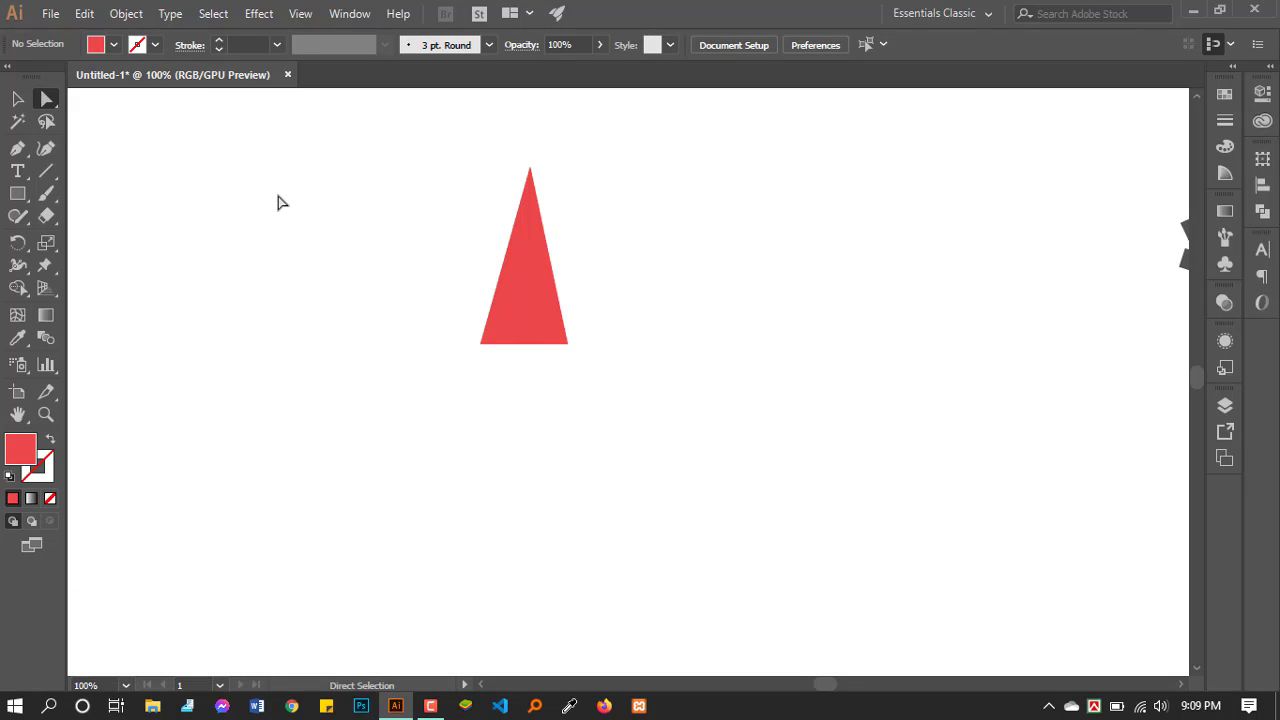
Step: Select the red triangle and place the Rotate tool's pivot point a short distance below the middle of its base
scroll(386, 221, down, 1)
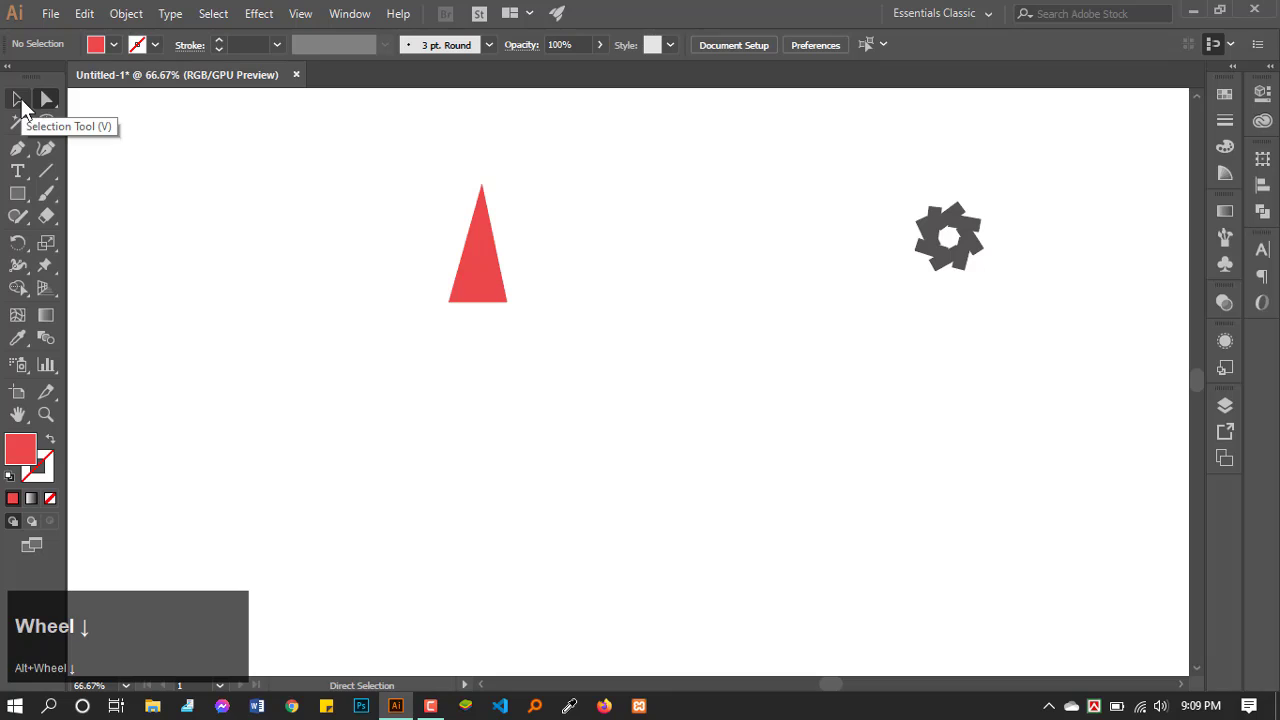
click(18, 99)
click(477, 251)
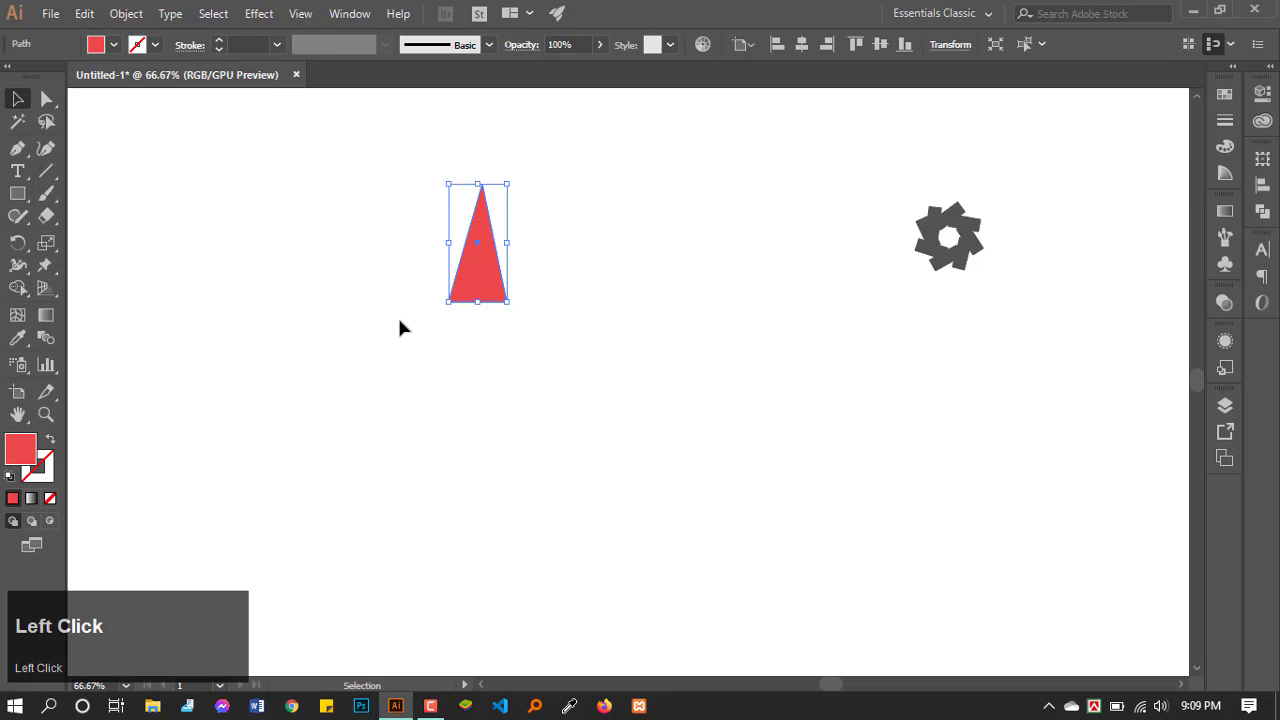
scroll(399, 327, up, 1)
scroll(560, 173, up, 1)
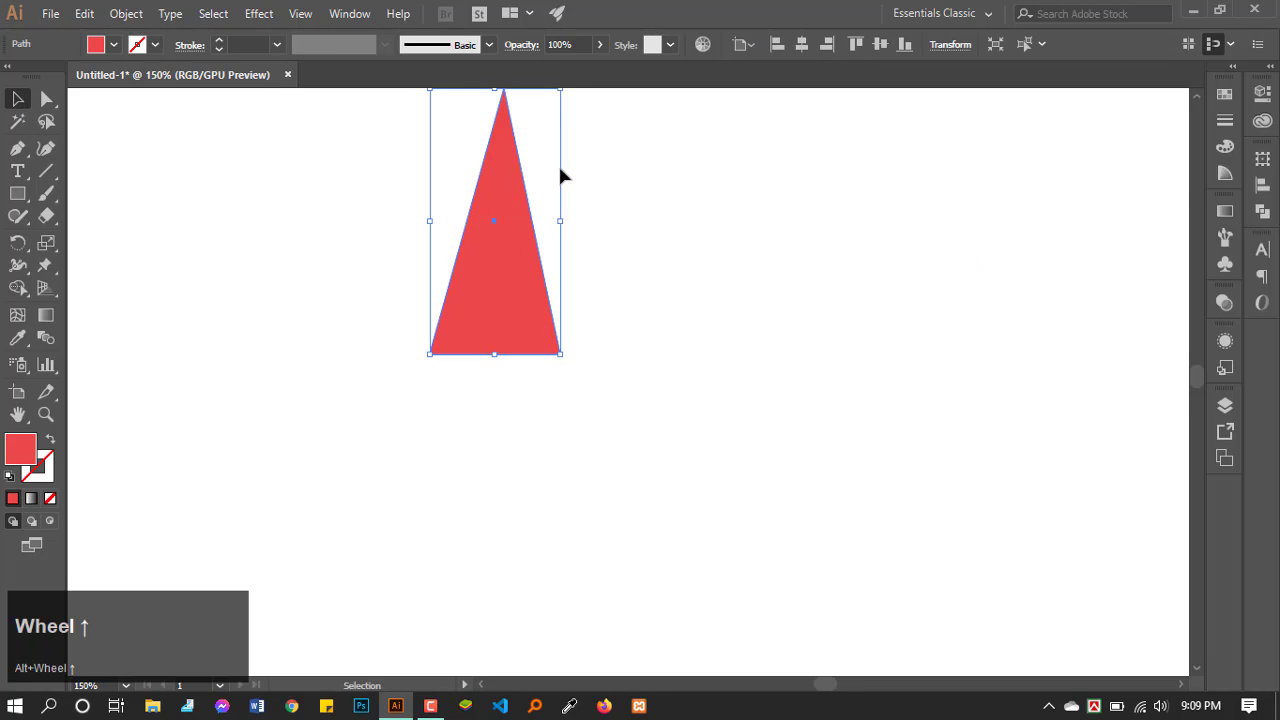
scroll(560, 175, down, 1)
click(18, 243)
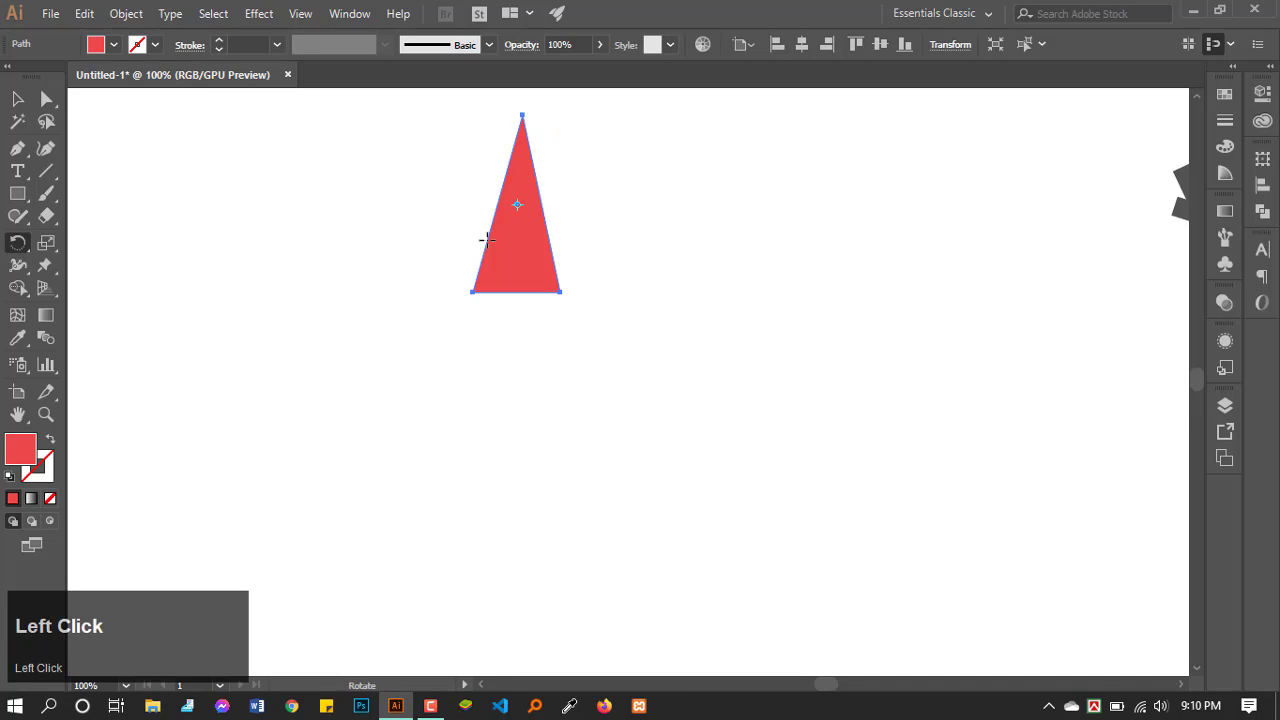
click(513, 354)
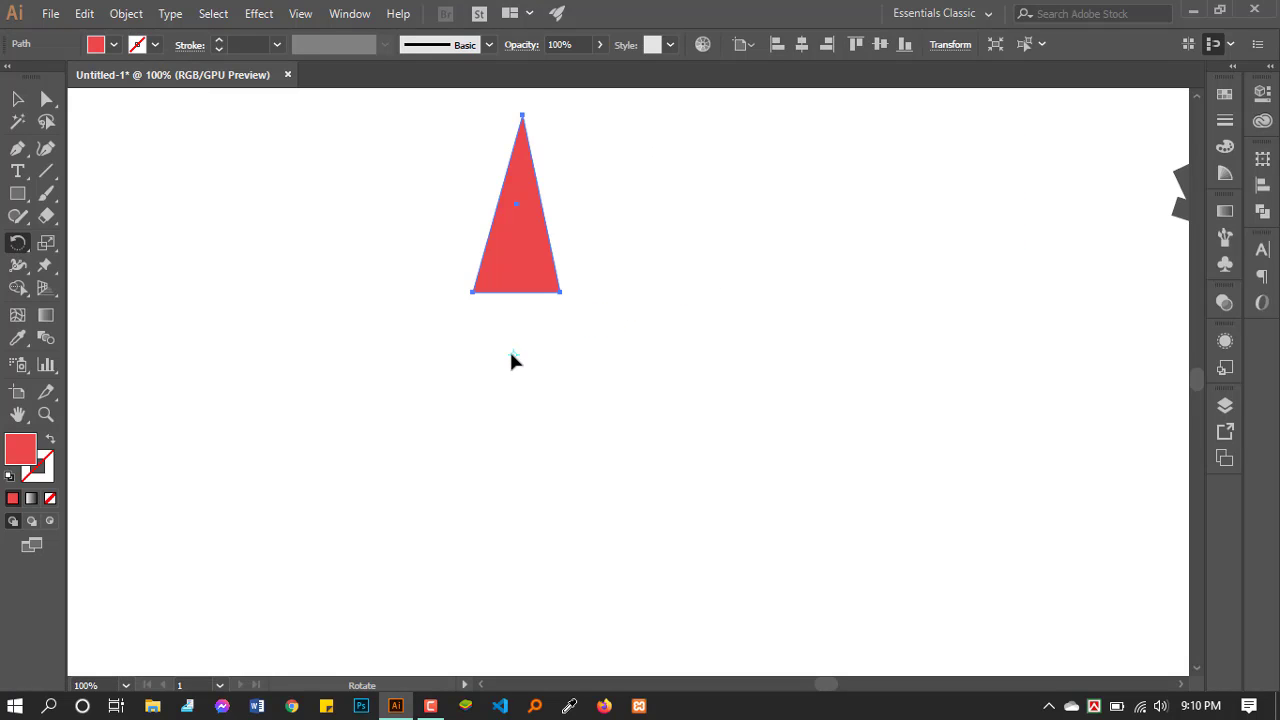
Step: Create a copy of the triangle rotated -45° around the pivot below its base
scroll(511, 353, down, 1)
alt+scroll(357, 331, down, 1)
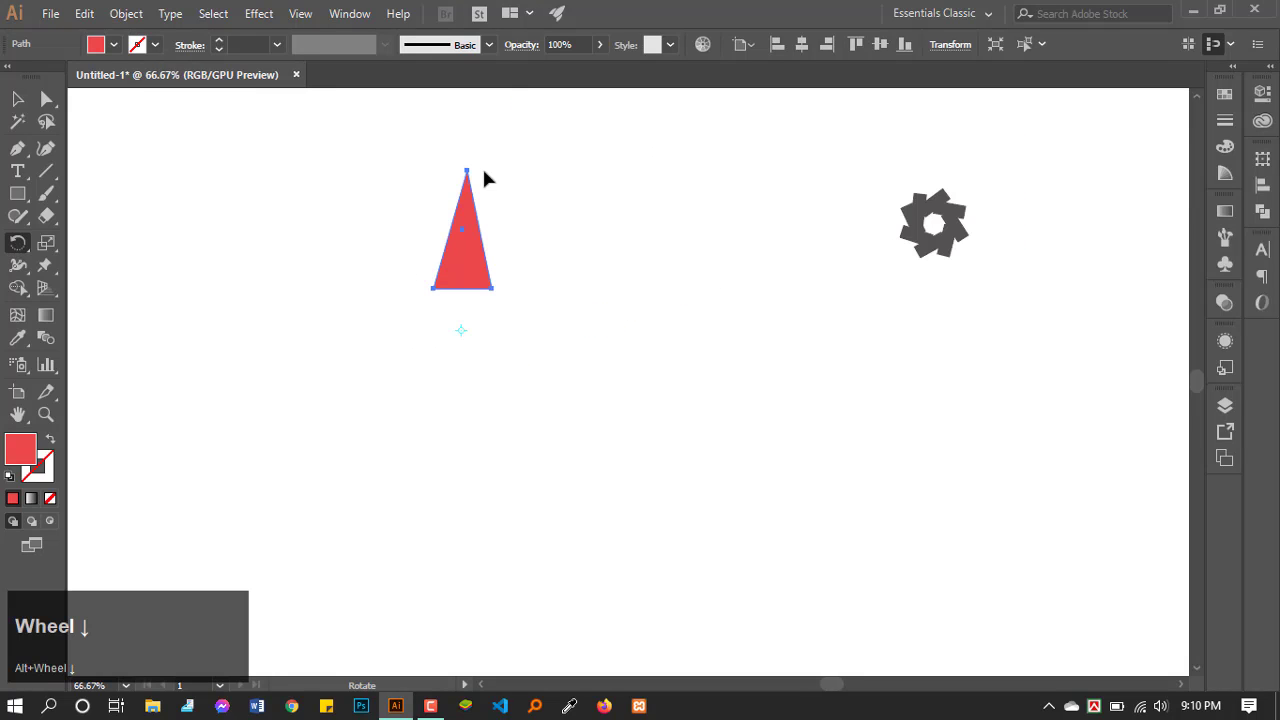
drag(475, 251, 541, 276)
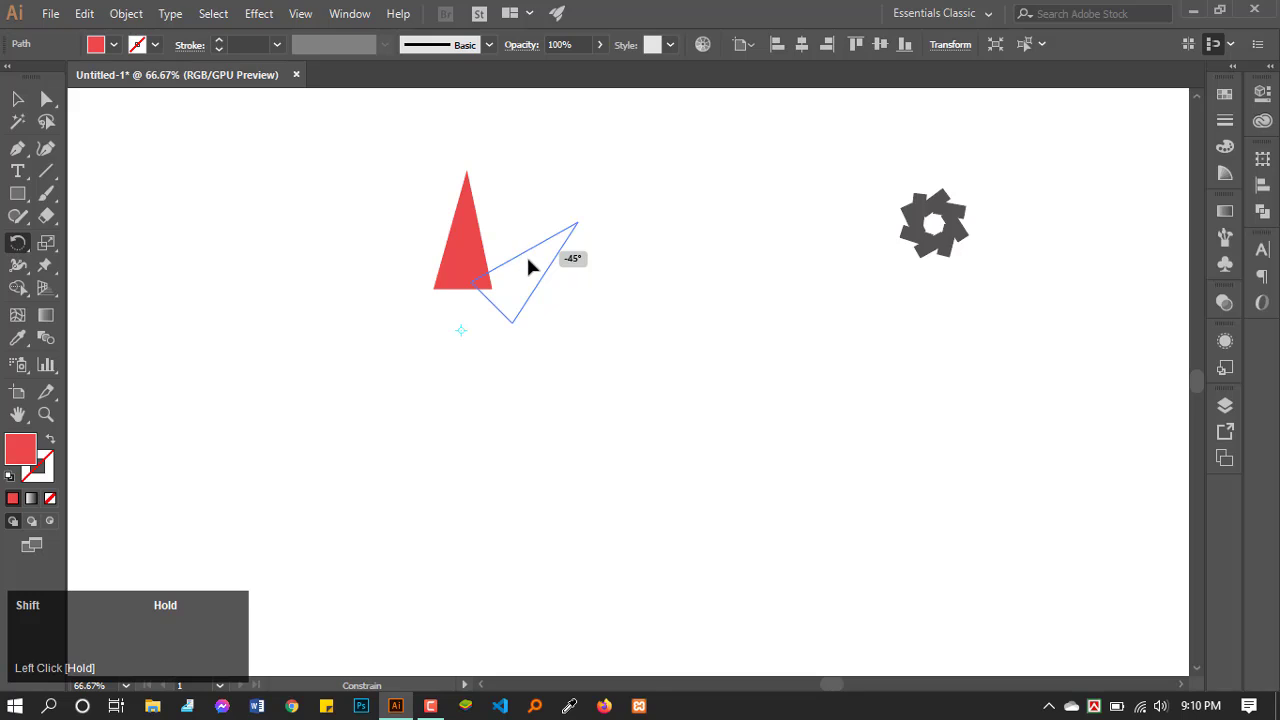
key(alt)
drag(530, 266, 531, 267)
key(ctrl)
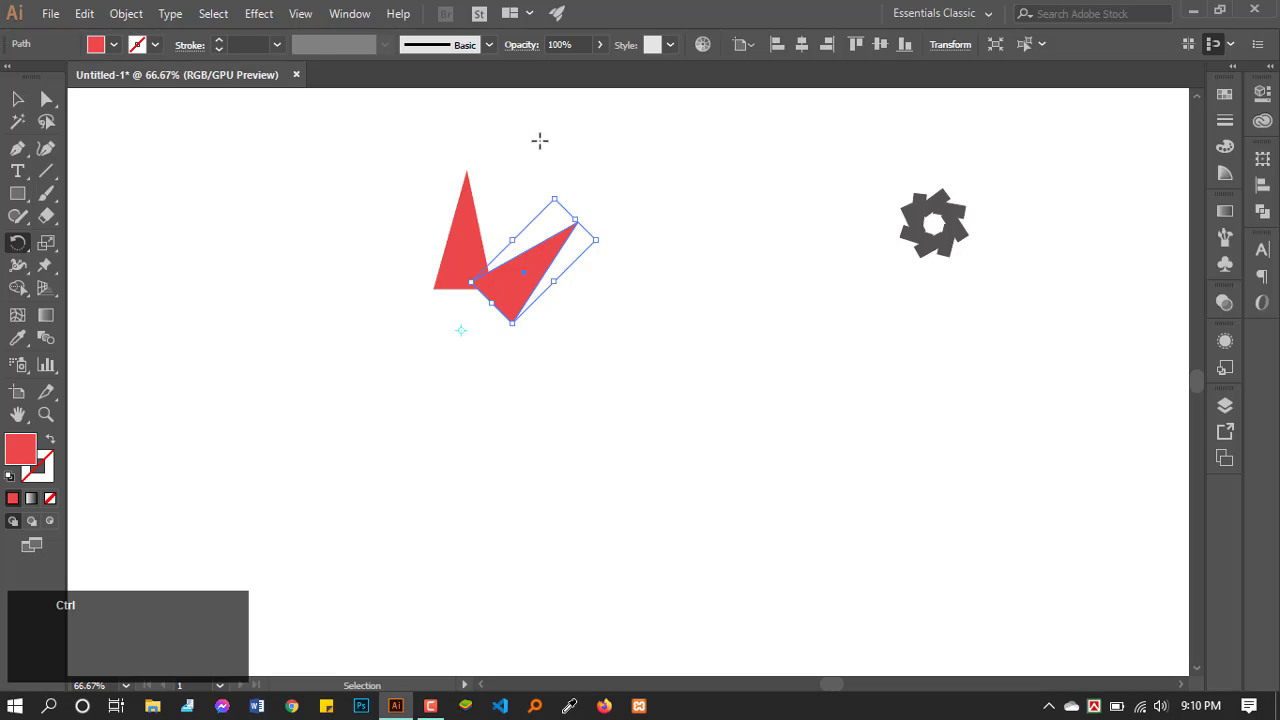
Step: Repeat the rotated copy six times to complete an eight-pointed star, then deselect it
key(ctrl+d)
key(ctrl+d)
key(ctrl+d)
key(ctrl+d)
key(ctrl+d)
key(ctrl+d)
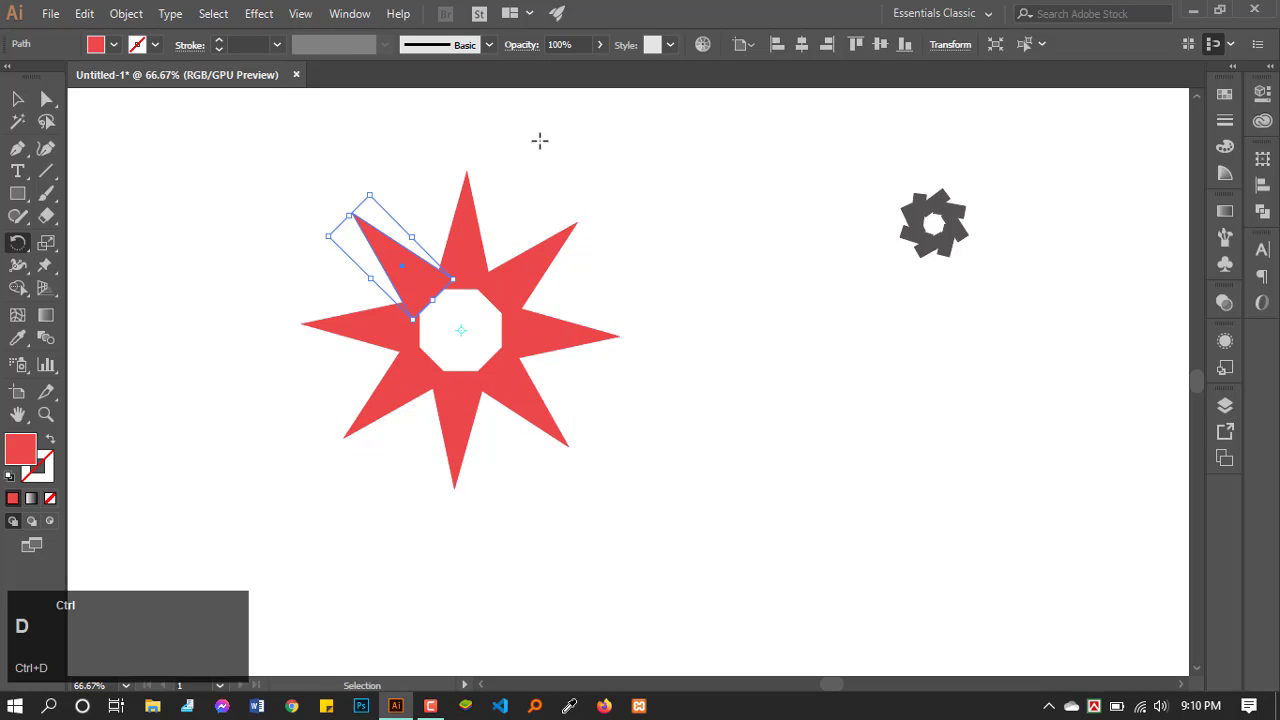
click(17, 98)
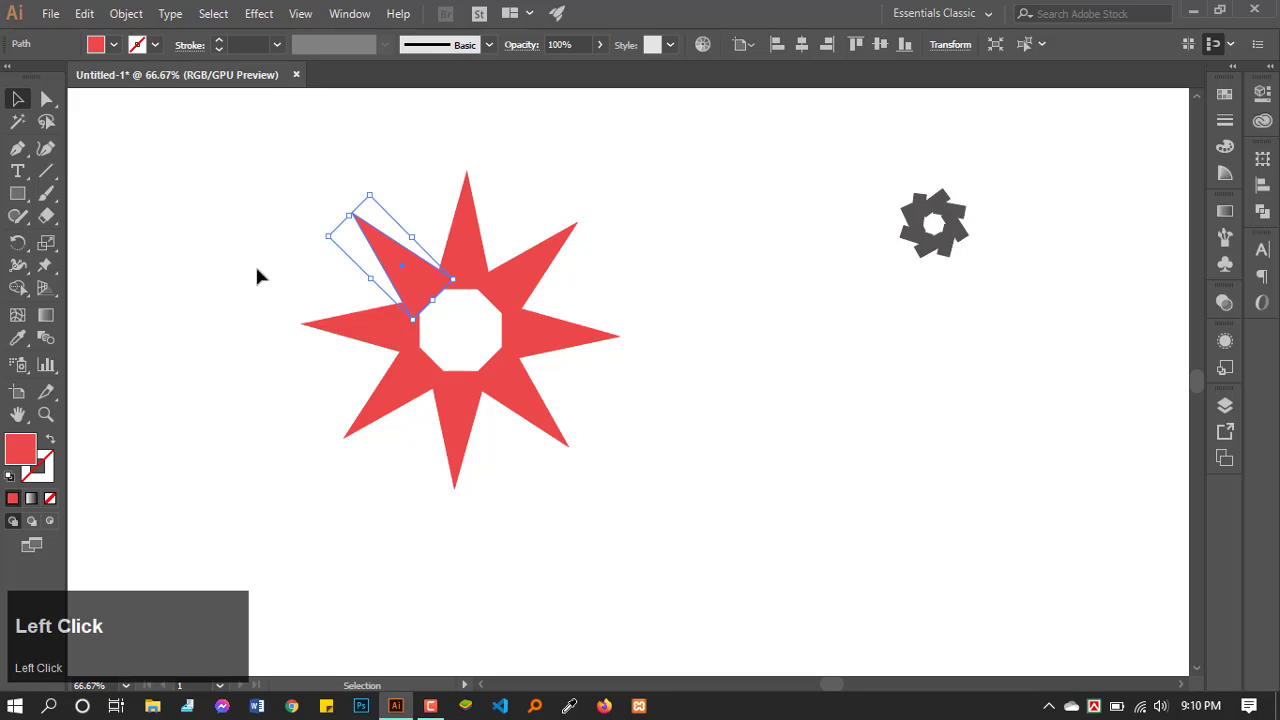
click(584, 208)
Step: Select all eight red triangles of the star and group them
key(alt)
scroll(586, 215, down, 2)
scroll(611, 191, up, 1)
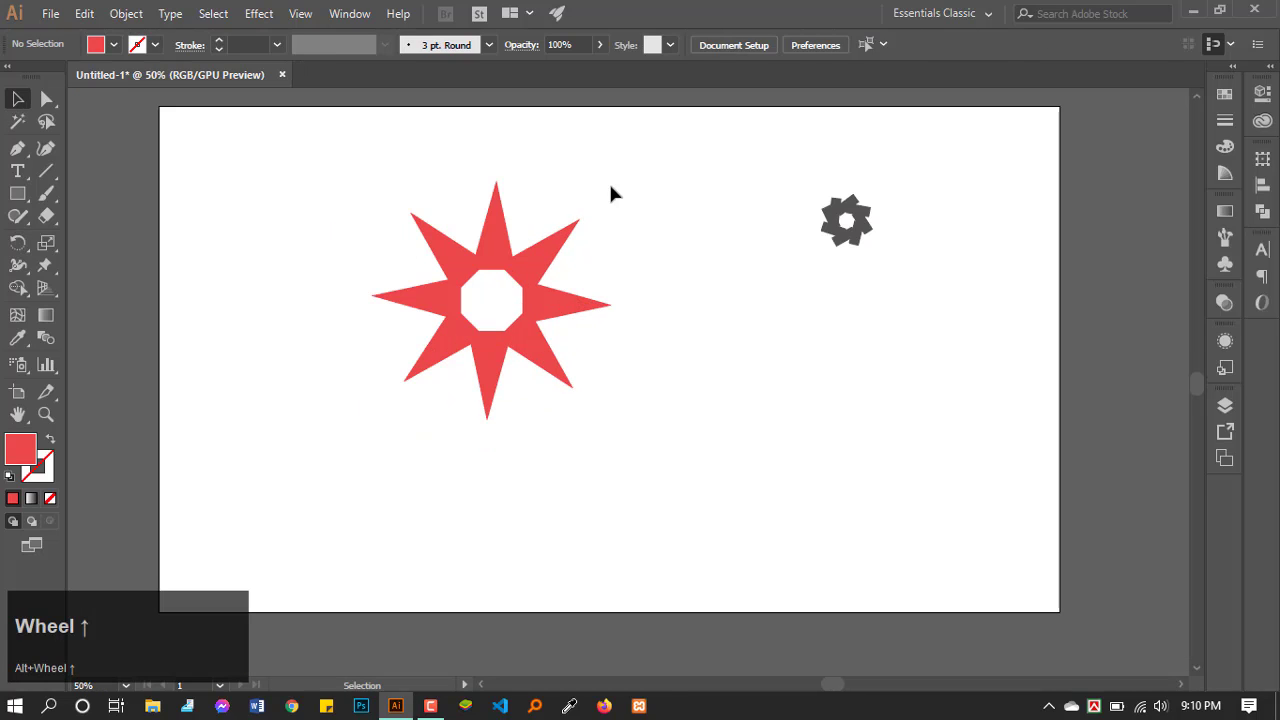
drag(609, 188, 337, 428)
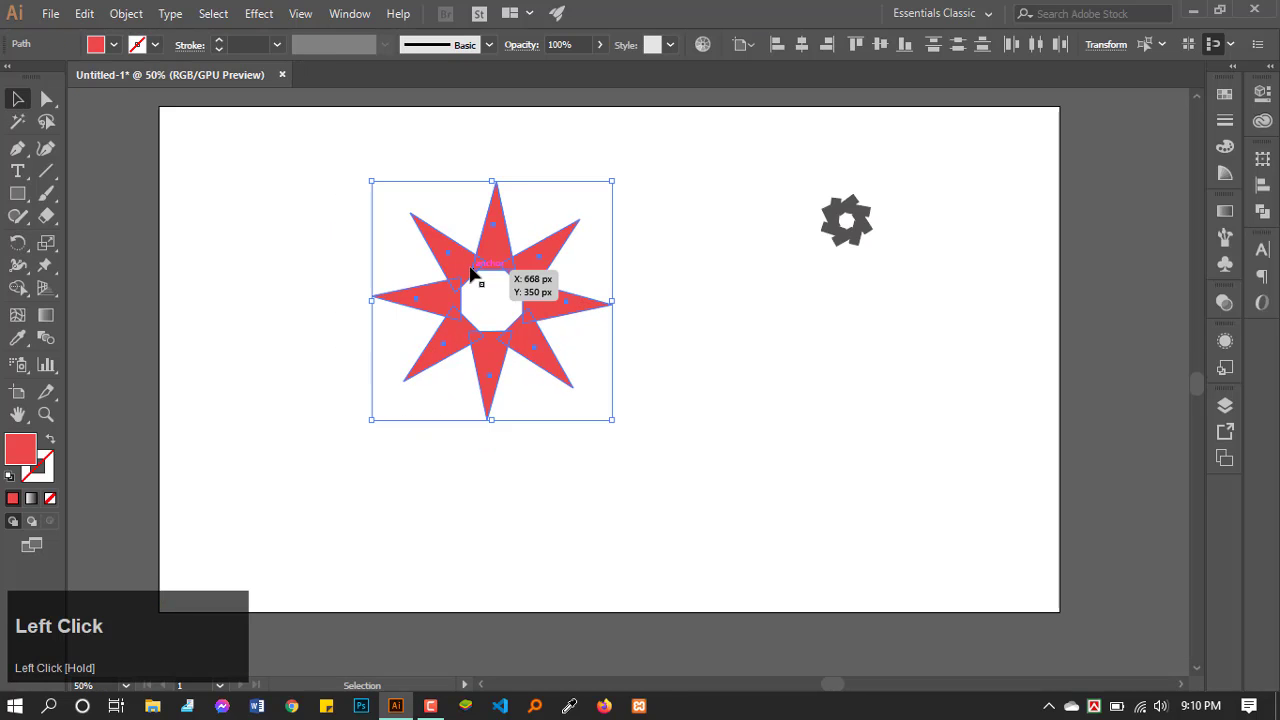
key(ctrl+g)
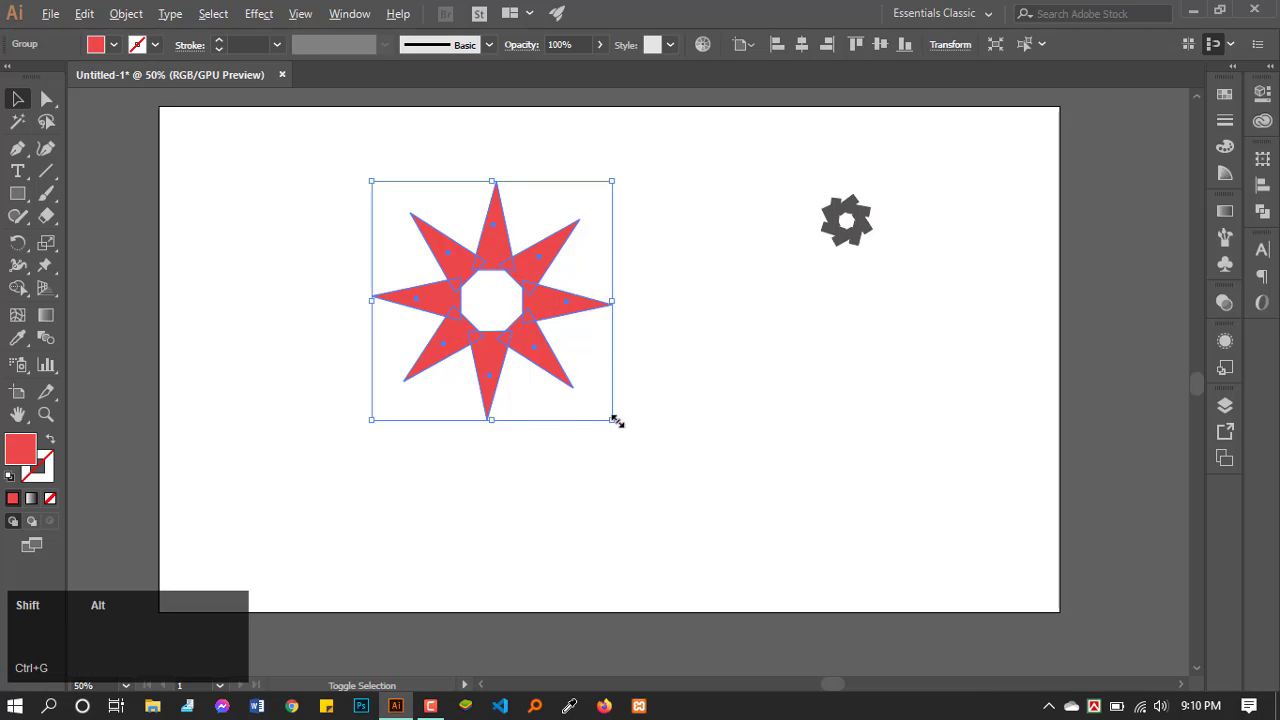
Step: Scale the red star group down proportionally and move it to the right of the grey ring
drag(615, 421, 528, 330)
drag(517, 283, 1010, 205)
click(1037, 249)
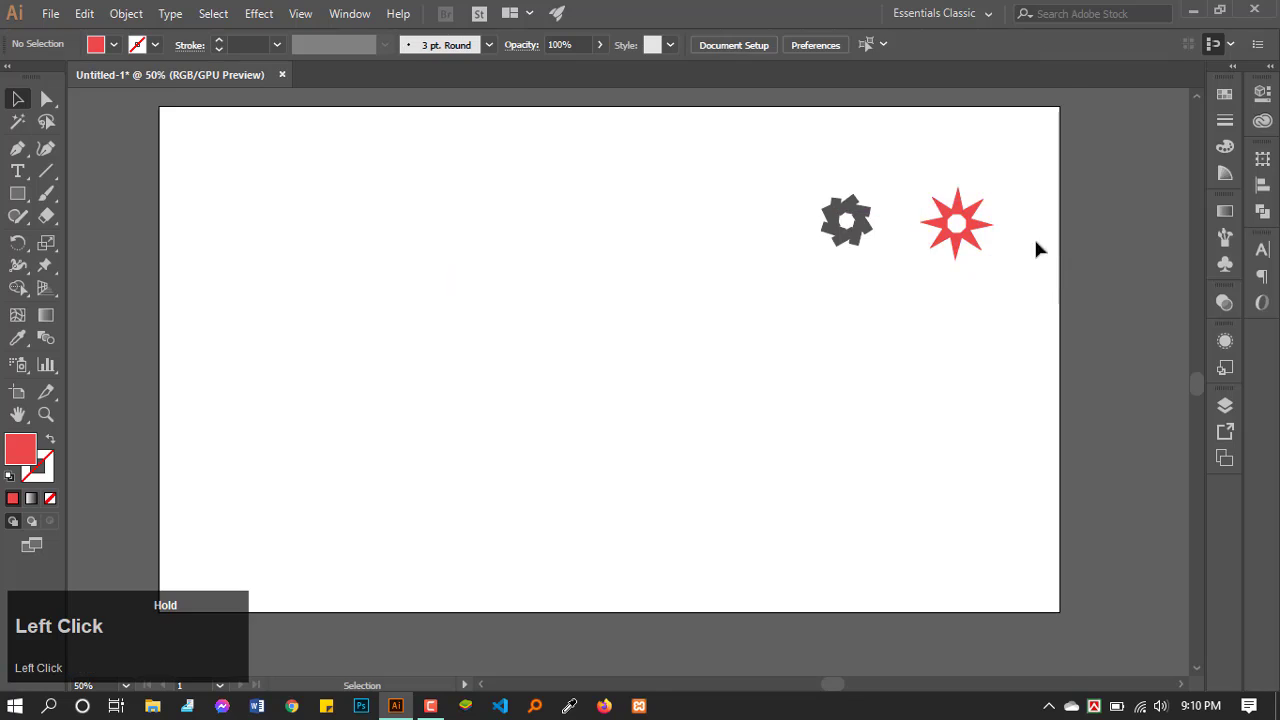
Step: Draw a red circle about 138 px in diameter in the empty area left of the ring with the Ellipse tool
scroll(1037, 249, down, 1)
right_click(17, 195)
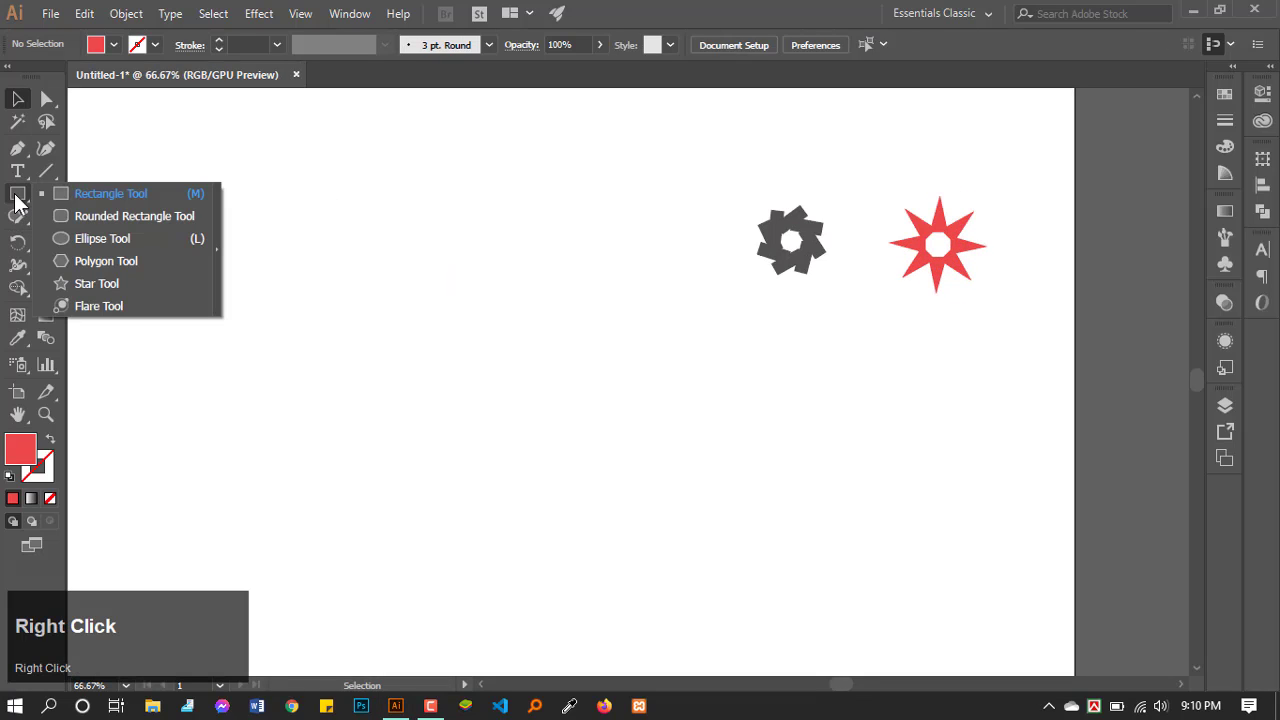
click(68, 240)
scroll(451, 349, down, 1)
scroll(203, 309, up, 1)
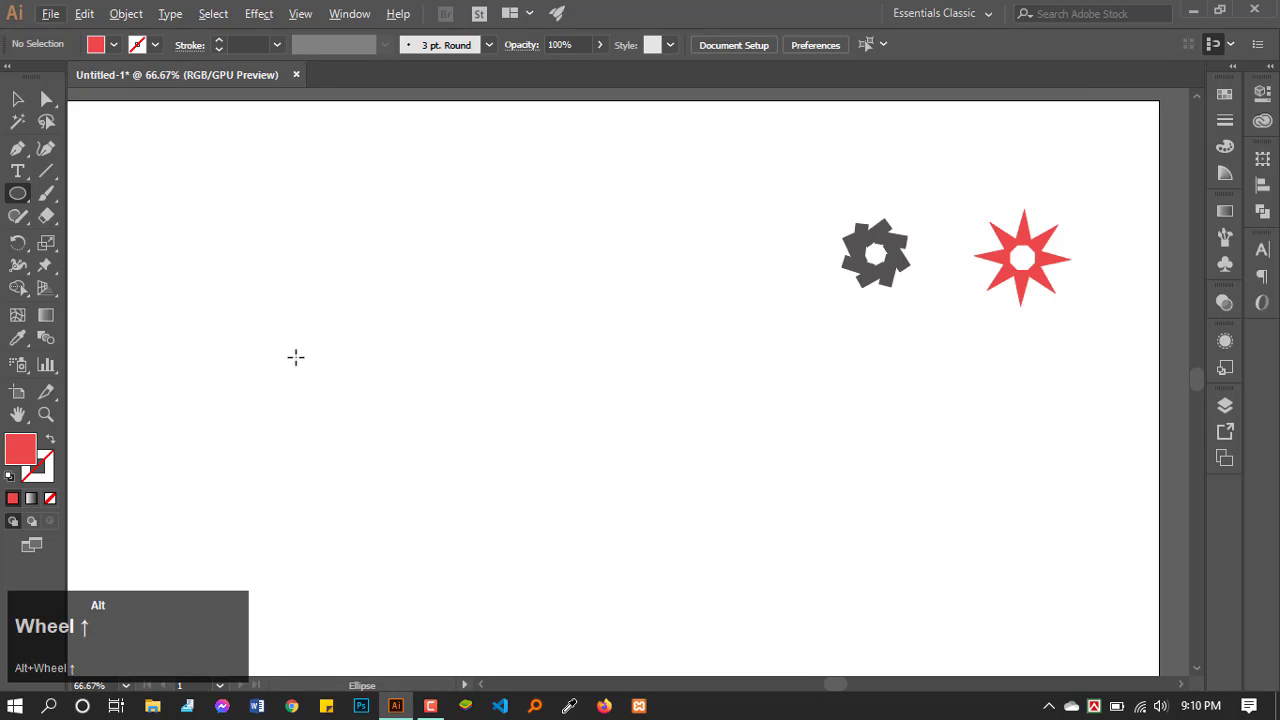
mouse_move(367, 359)
mouse_down()
mouse_move(380, 380)
mouse_move(414, 363)
mouse_up()
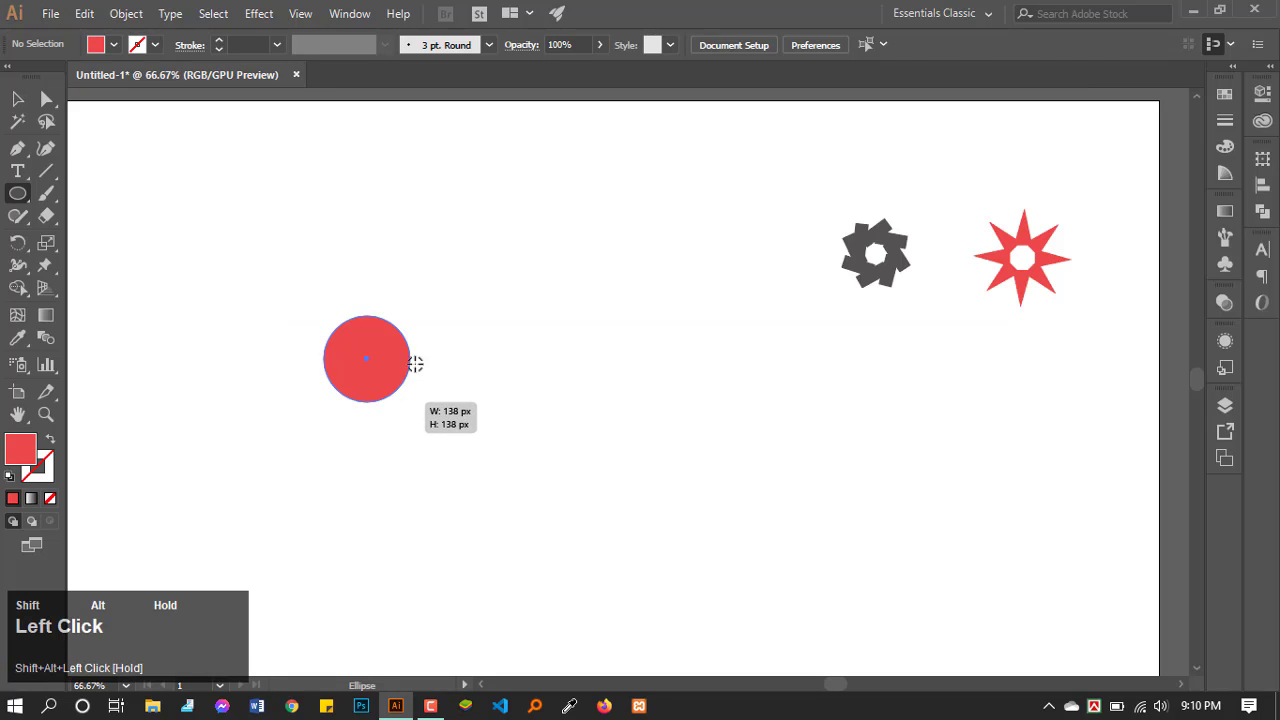
scroll(494, 329, down, 1)
scroll(246, 254, up, 2)
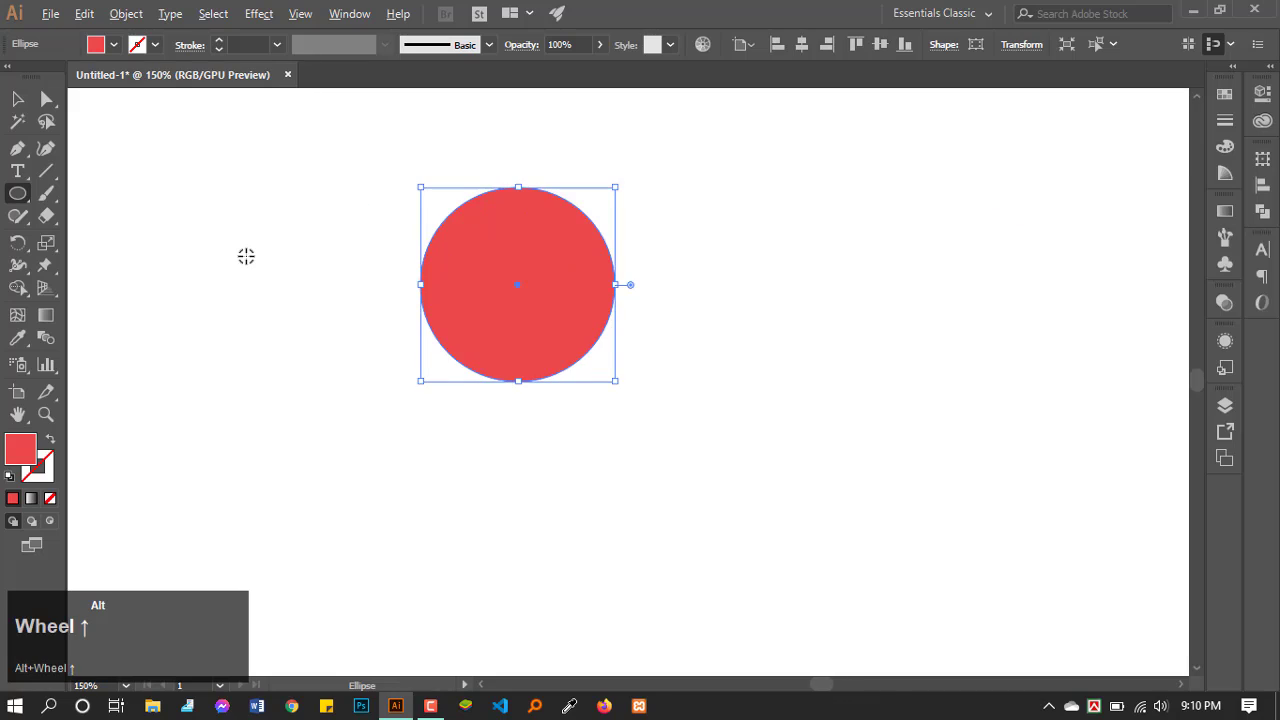
scroll(554, 277, up, 2)
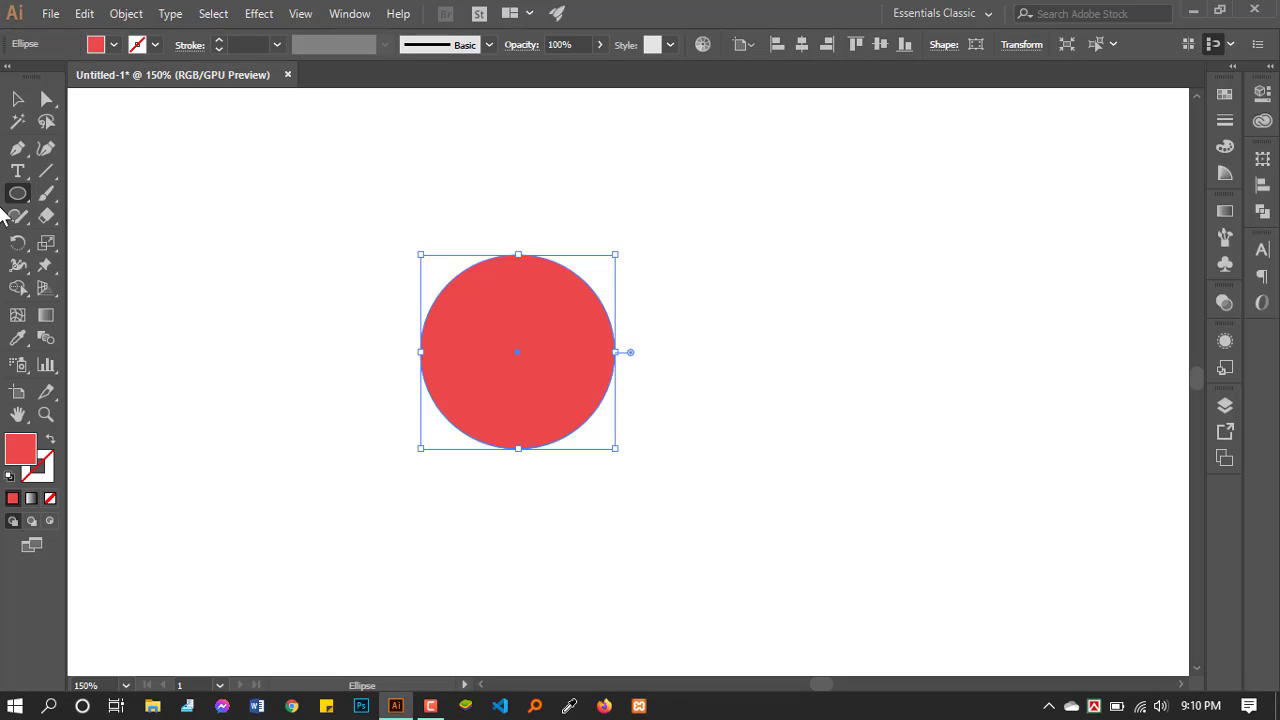
Step: Draw a smaller circle to the upper left of the large one and duplicate it horizontally so the two overlap
drag(155, 178, 242, 280)
click(17, 98)
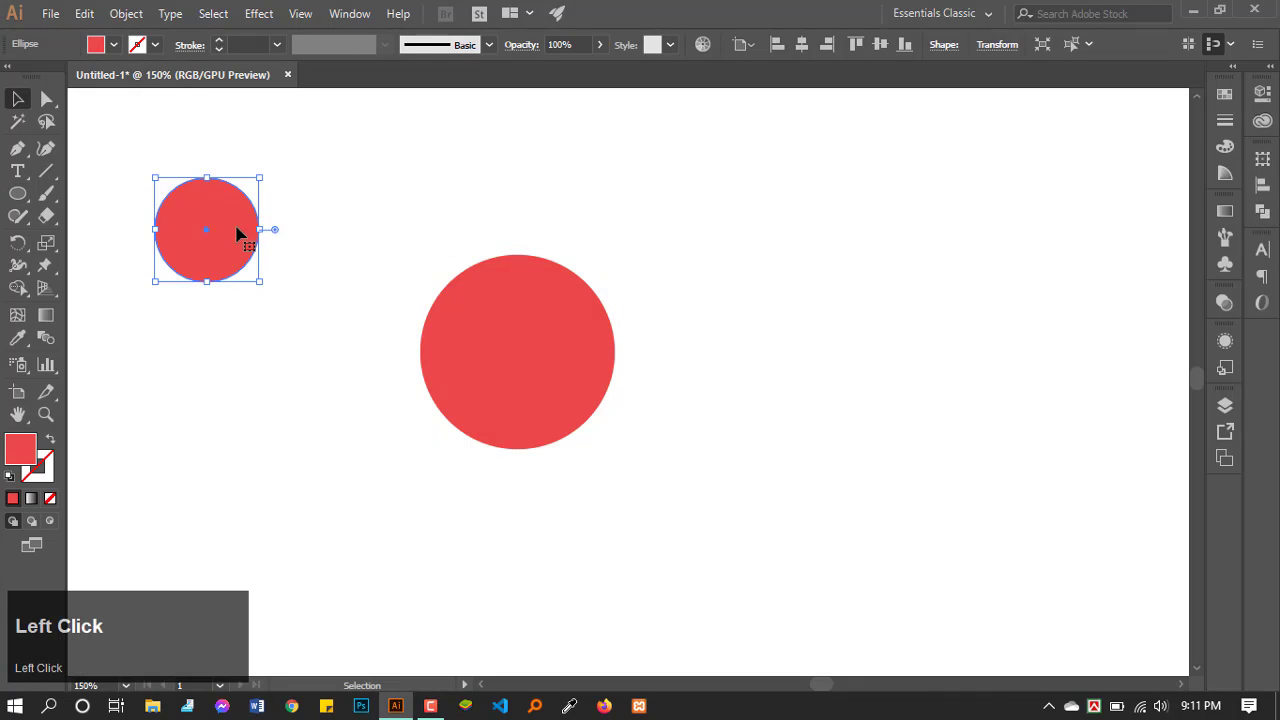
drag(196, 215, 274, 212)
click(374, 206)
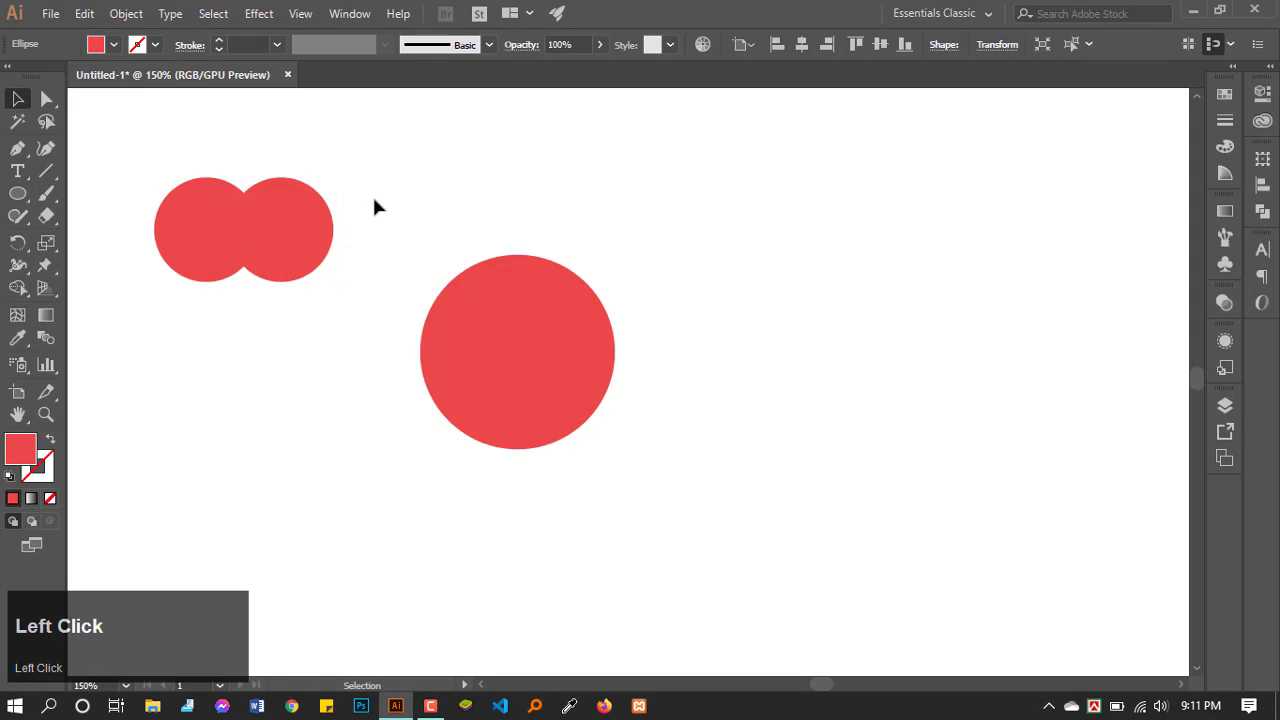
Step: Cut away the outer parts of the two small circles with Shape Builder, keeping only the leaf-shaped overlap
drag(204, 140, 323, 289)
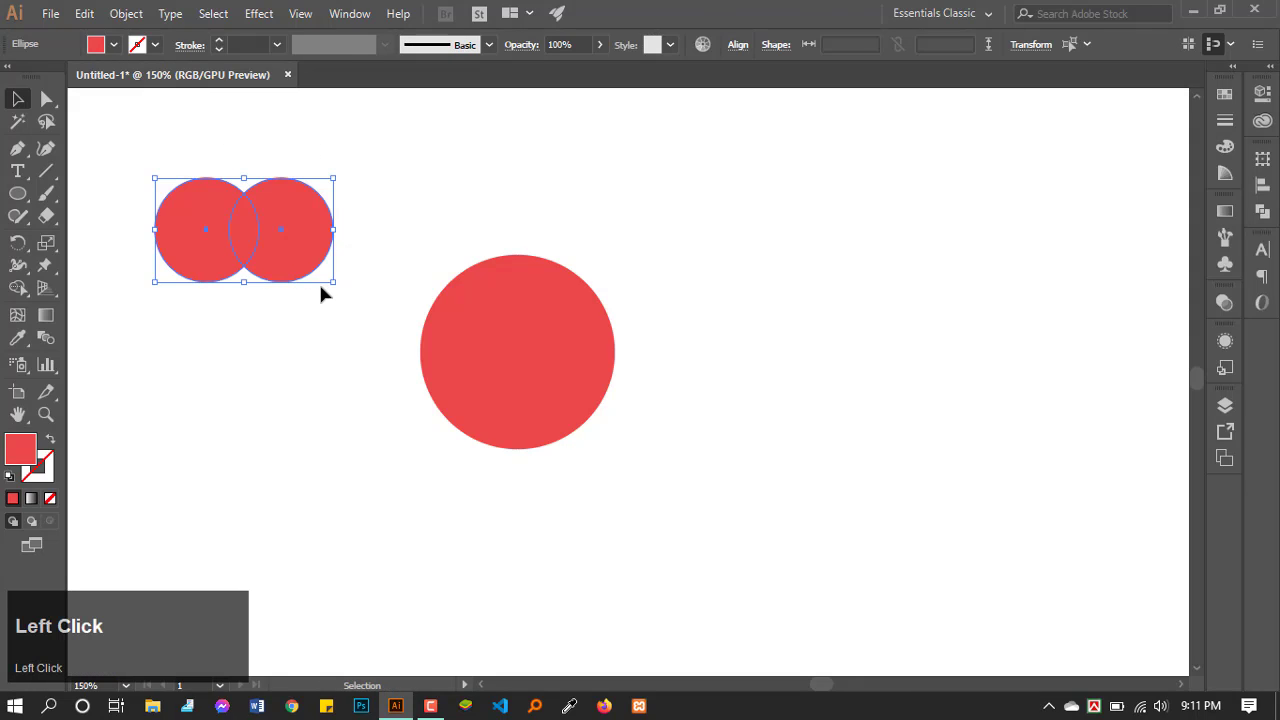
click(18, 292)
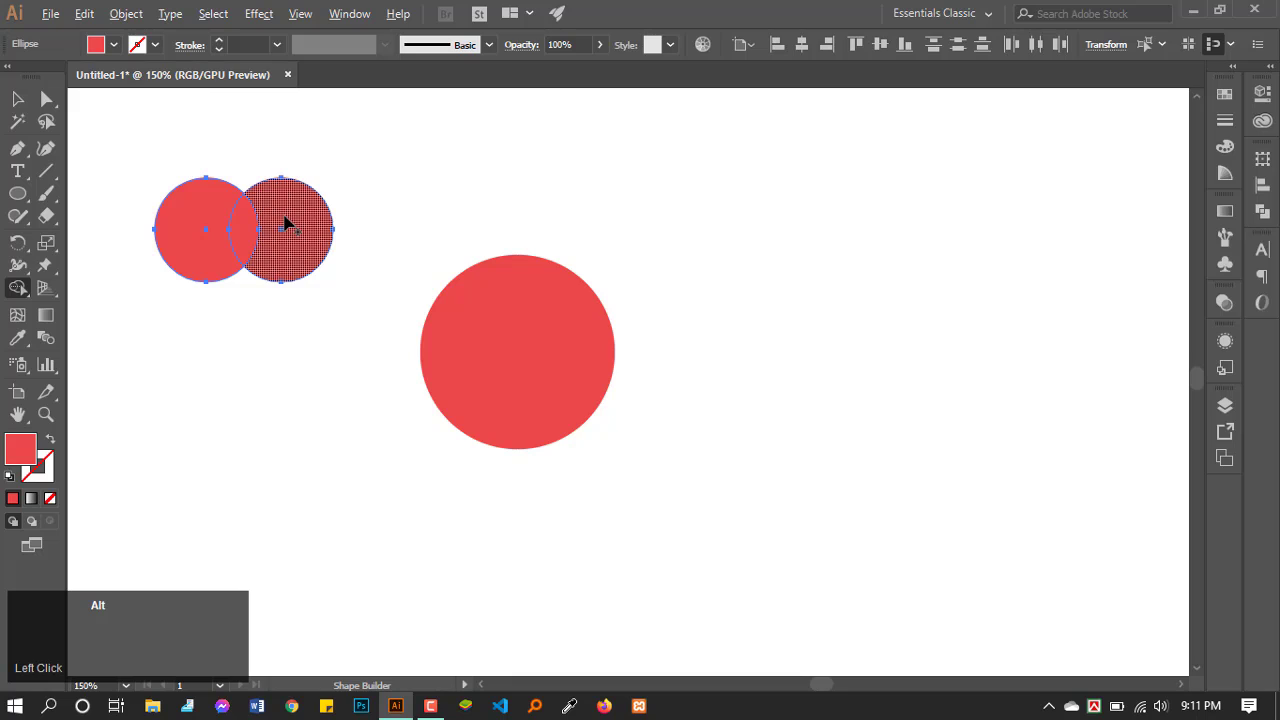
alt+click(285, 222)
alt+click(198, 192)
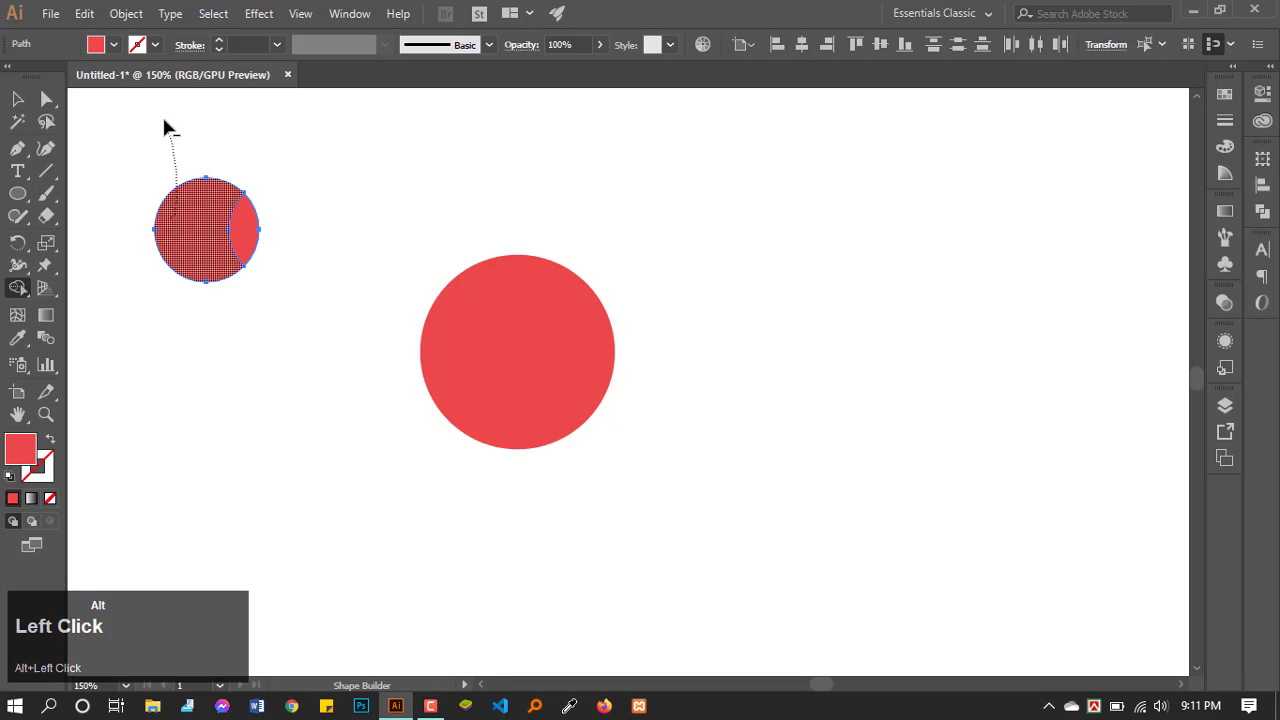
click(18, 98)
click(240, 170)
Step: Set the leaf shape's fill color to dark grey 605151 and deselect it
alt+scroll(341, 210, down, 1)
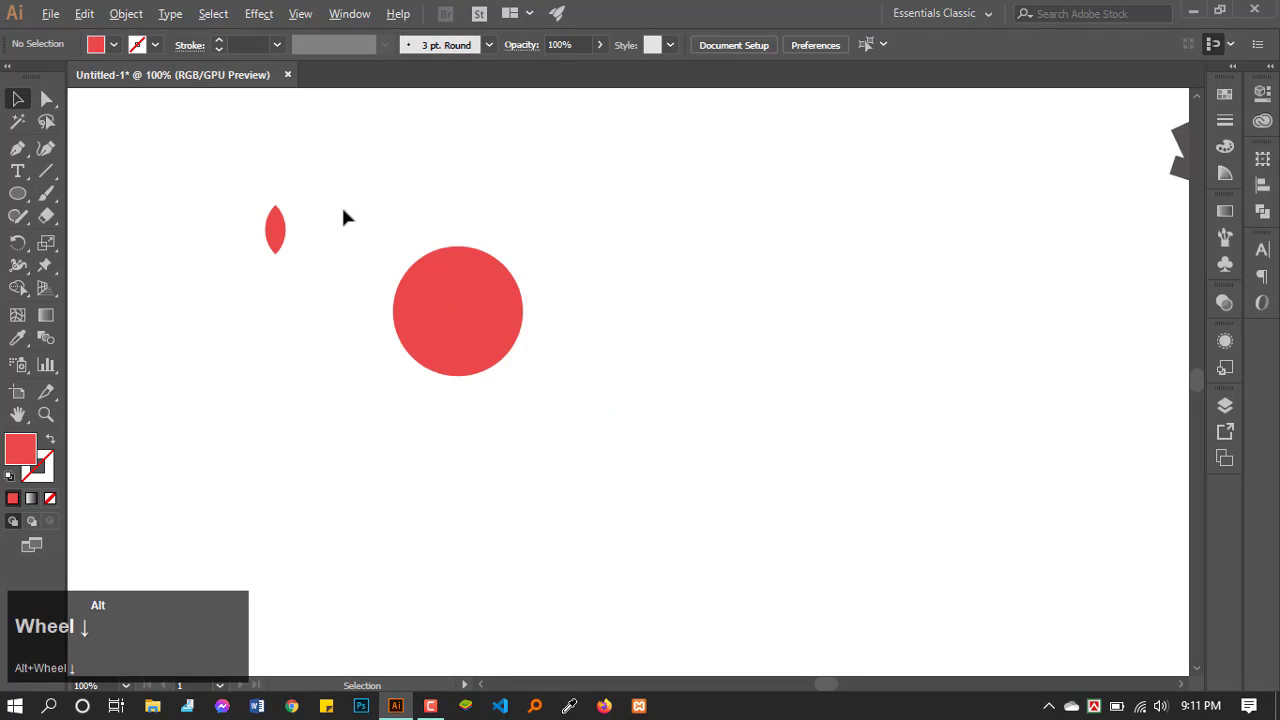
alt+scroll(343, 212, up, 1)
click(240, 230)
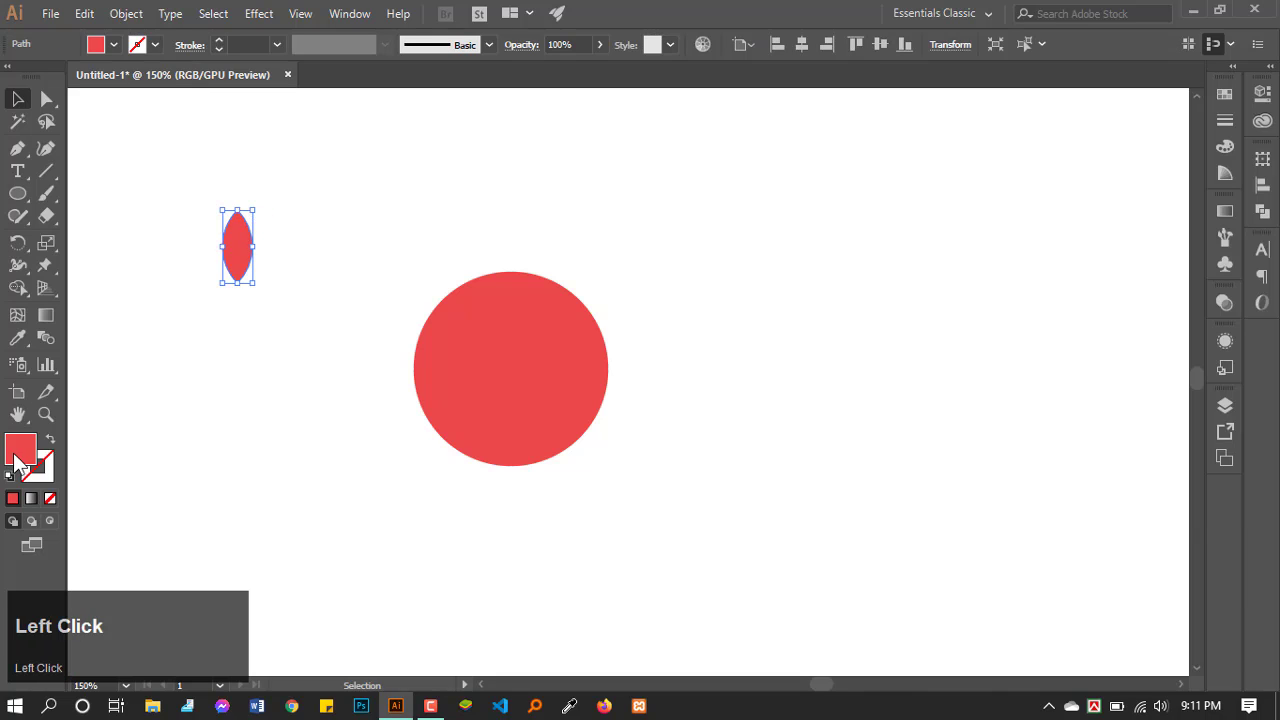
double_click(17, 463)
click(820, 367)
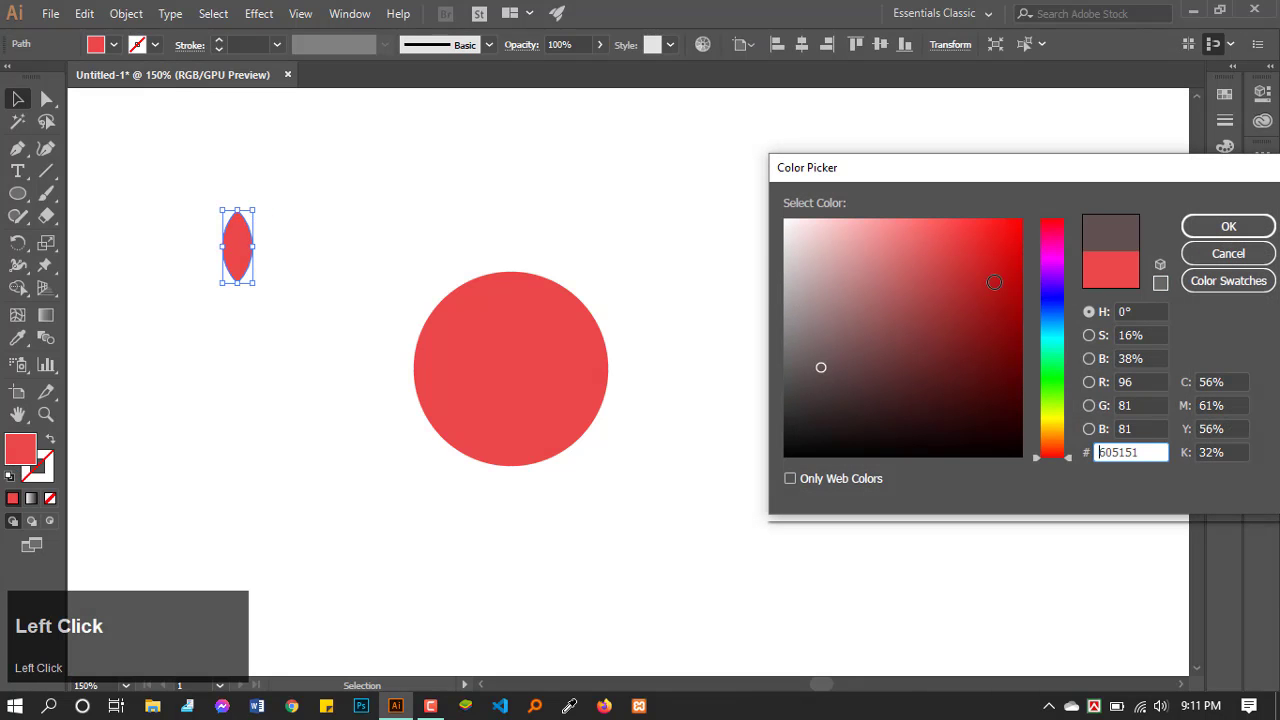
click(1228, 229)
click(194, 177)
Step: Move the dark leaf to just above the large red circle, centered on it, and delete the leftover red leaf
drag(232, 246, 514, 220)
click(546, 233)
click(225, 242)
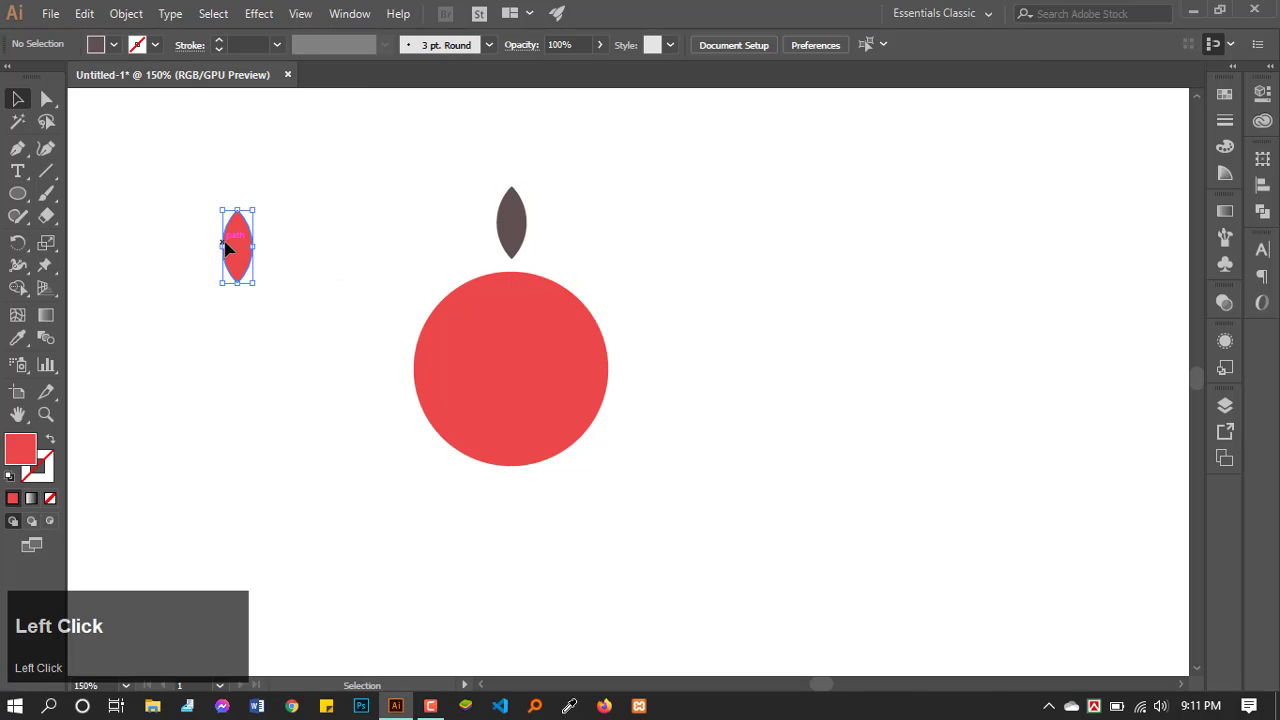
key(Delete)
click(517, 228)
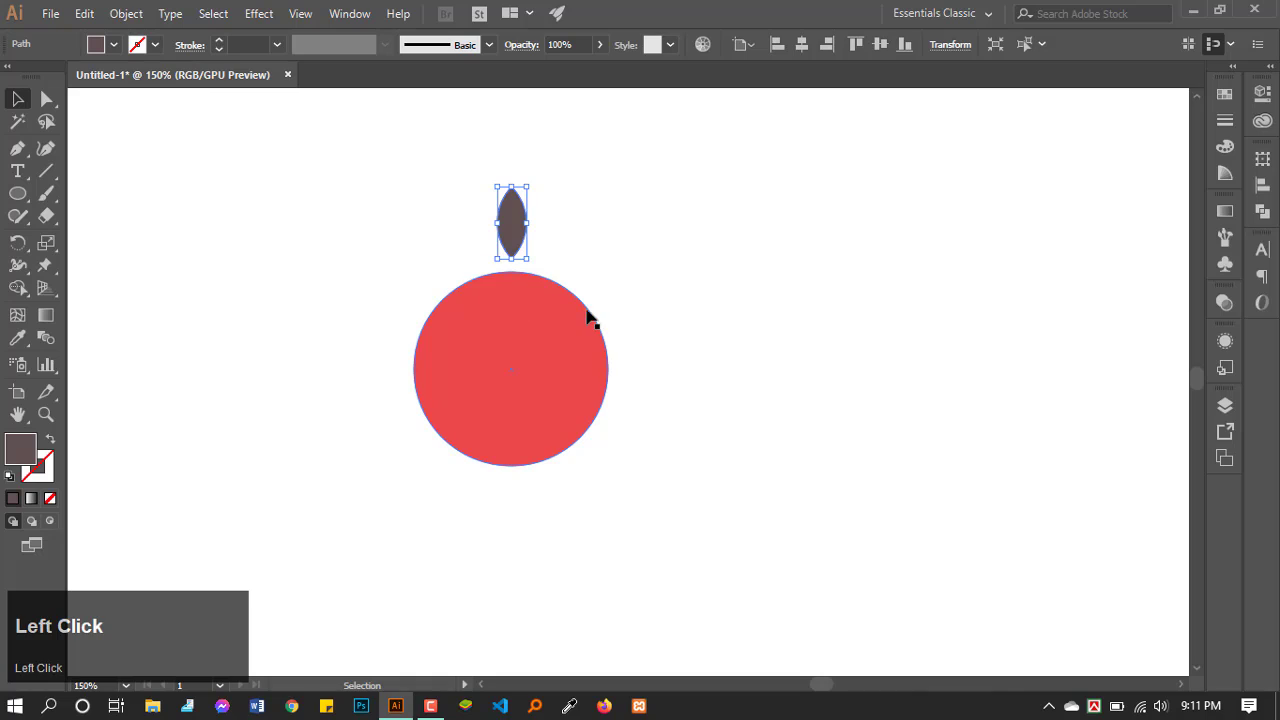
click(792, 442)
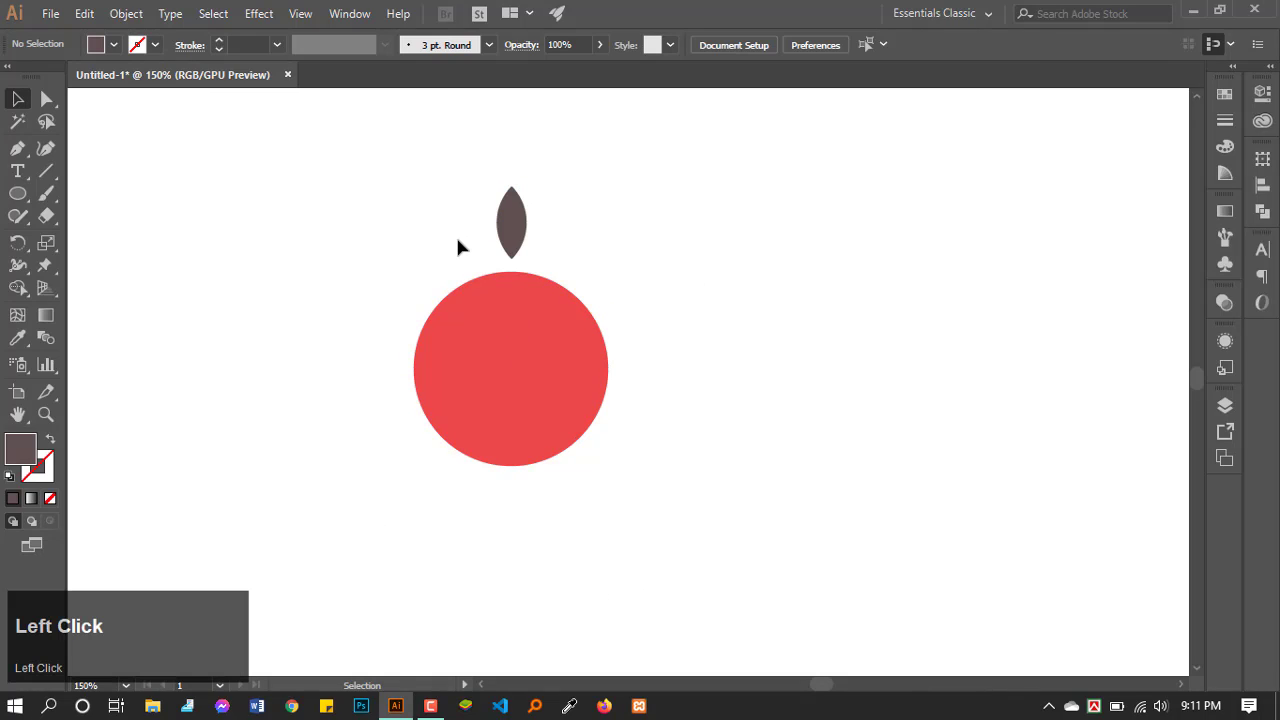
Step: Select the dark leaf and place its rotation pivot at the center of the large red circle
click(510, 235)
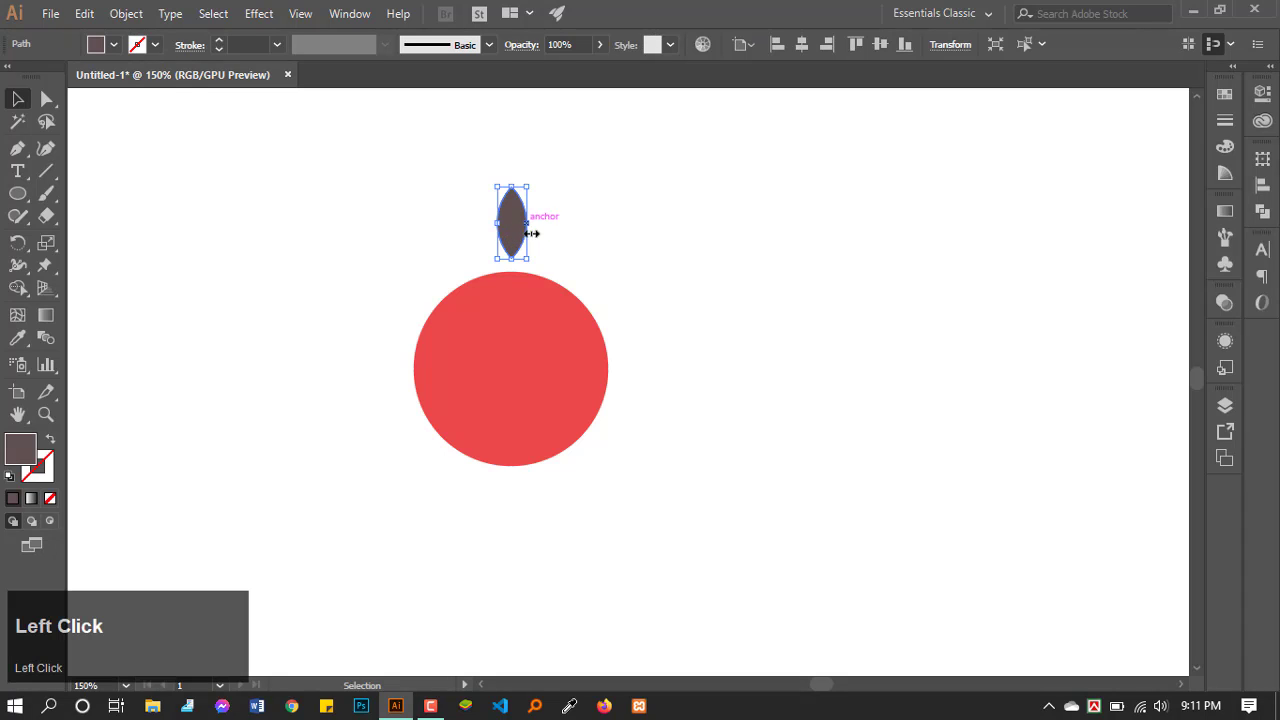
click(17, 244)
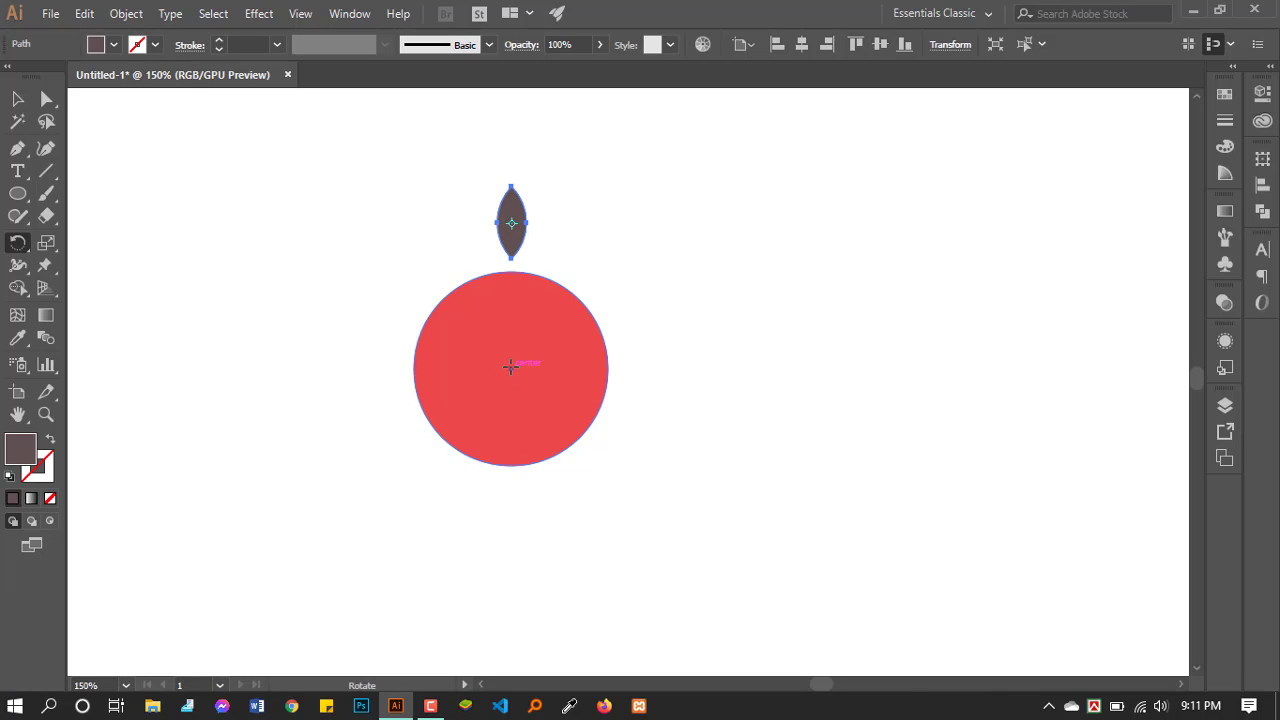
click(511, 370)
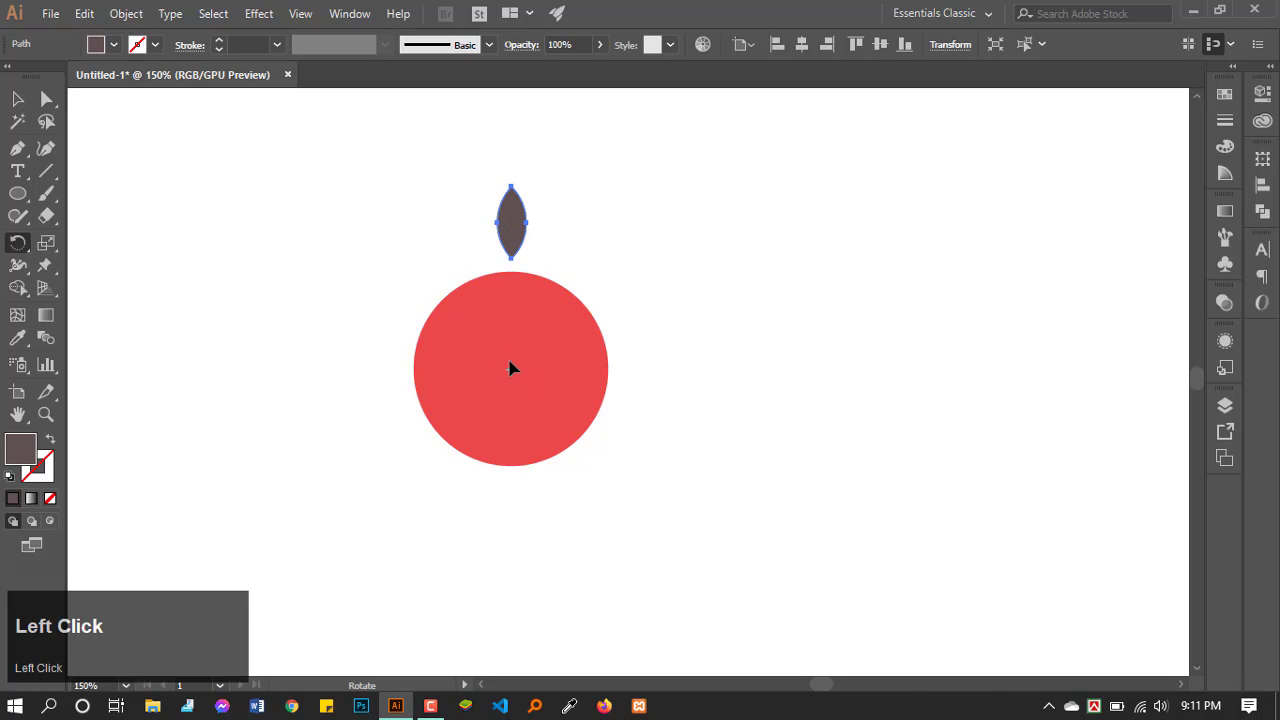
Step: Make a copy of the dark leaf rotated slightly clockwise about the circle's center and repeat it around the whole circle
drag(511, 235, 557, 231)
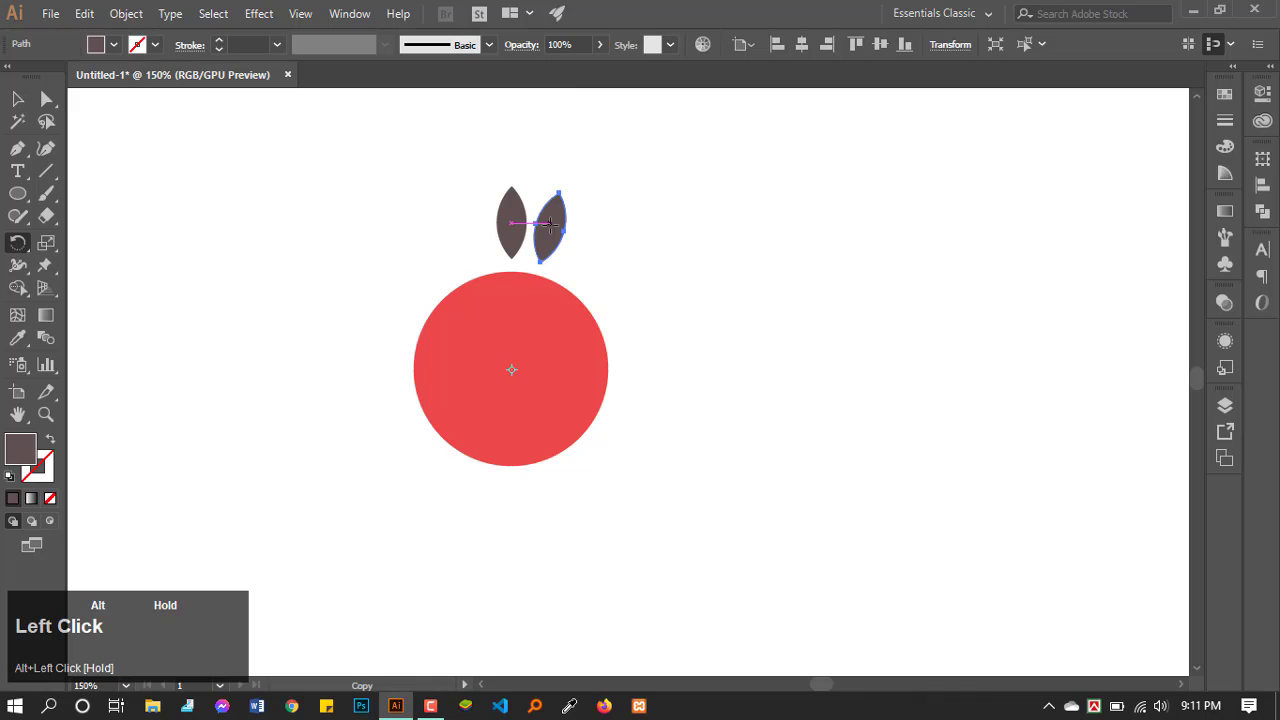
key(ctrl+d)
key(ctrl+d)
key(ctrl+d)
key(ctrl+d)
key(ctrl+d)
key(ctrl+d)
key(ctrl+d)
key(ctrl+d)
key(ctrl+d)
key(ctrl+d)
key(ctrl+d)
key(ctrl+d)
key(ctrl+d)
key(ctrl+d)
key(ctrl+d)
key(ctrl+d)
key(ctrl+d)
key(ctrl+d)
key(ctrl+d)
key(ctrl+d)
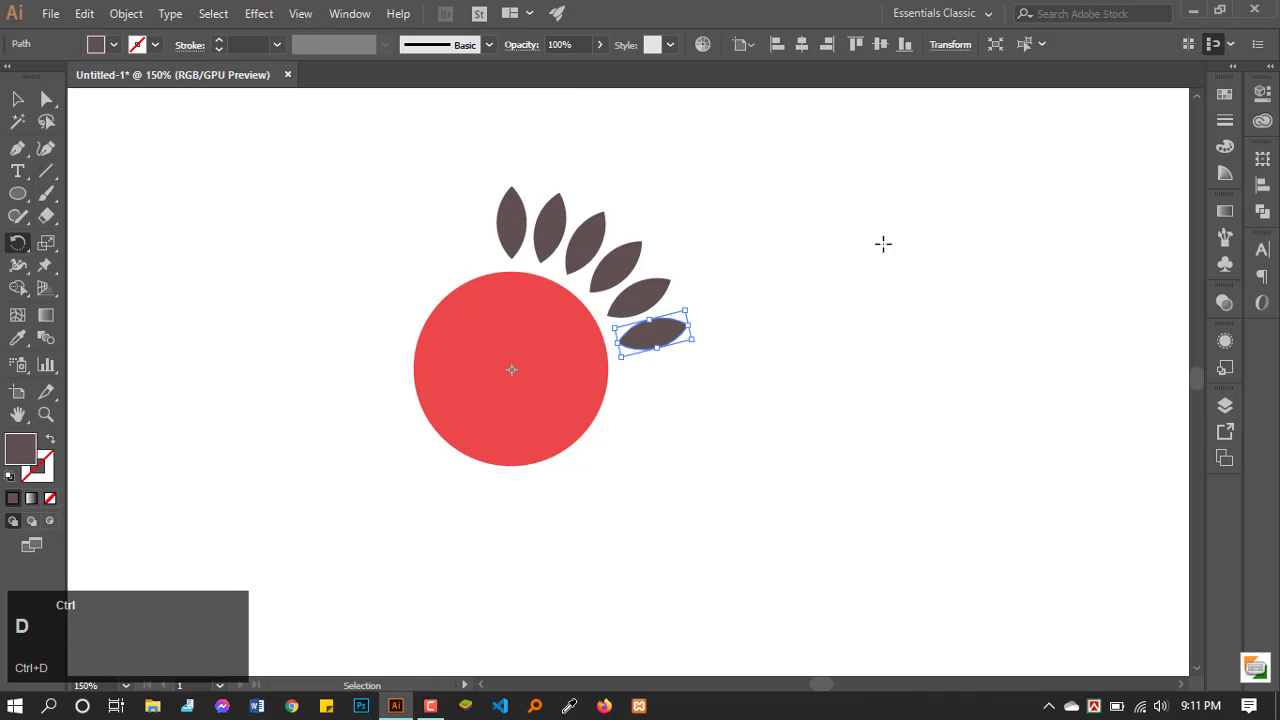
key(ctrl+d)
key(ctrl+d)
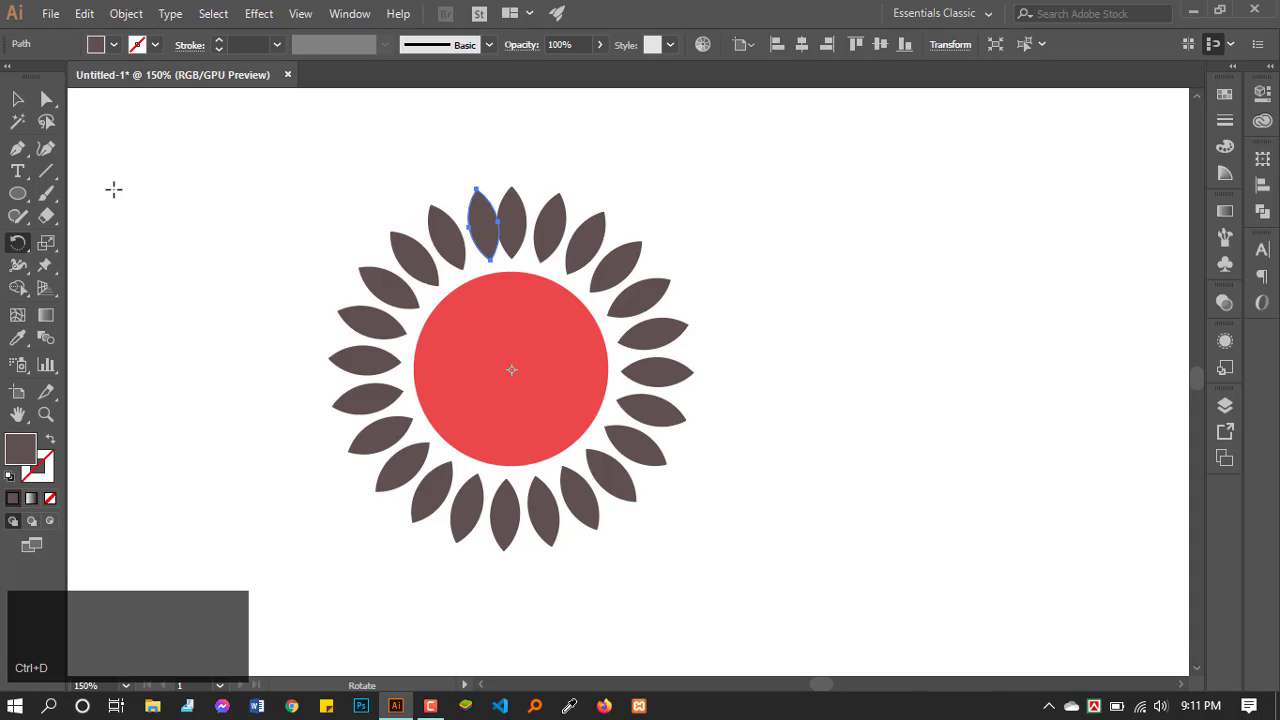
click(18, 99)
click(703, 263)
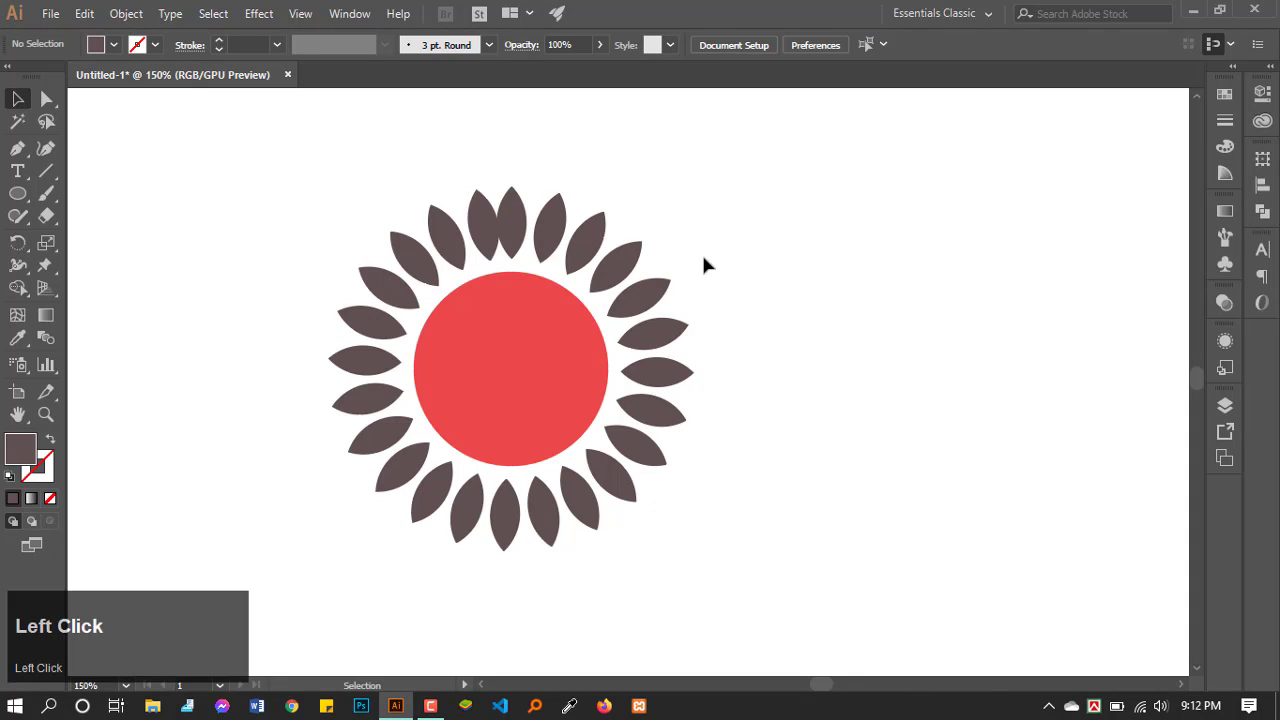
alt+scroll(476, 228, up, 2)
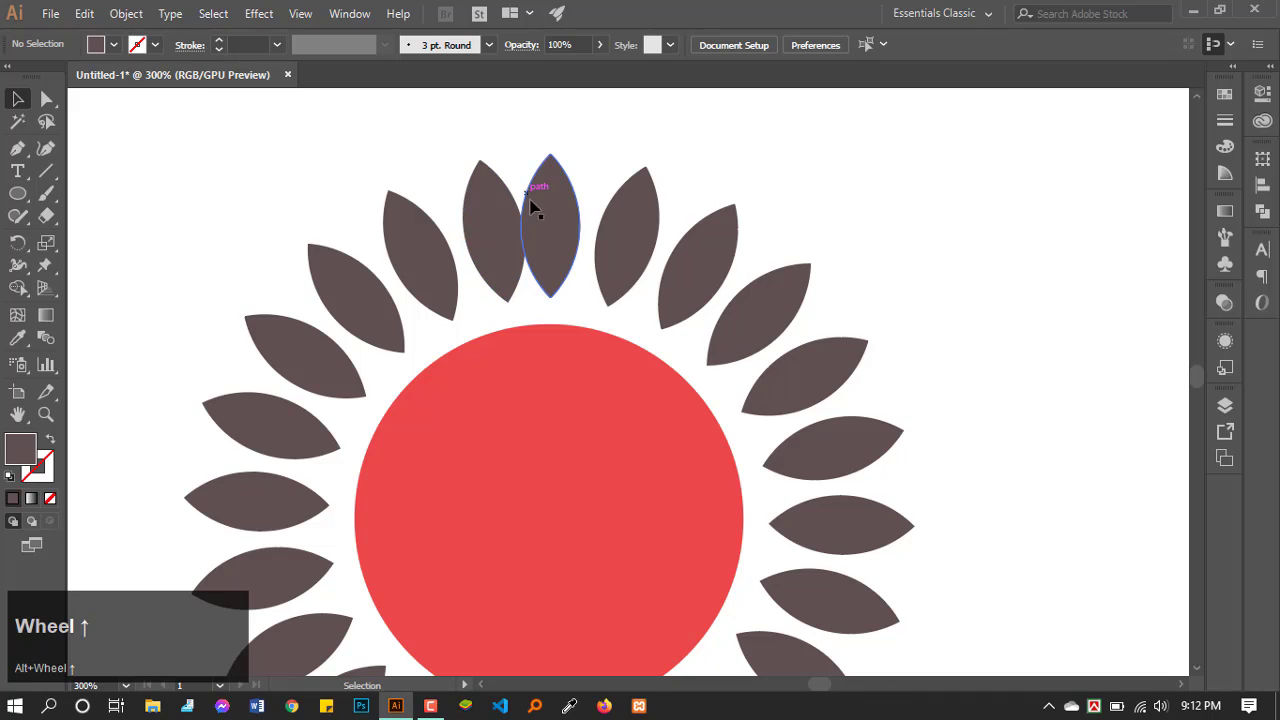
alt+scroll(540, 238, down, 1)
alt+scroll(540, 240, down, 1)
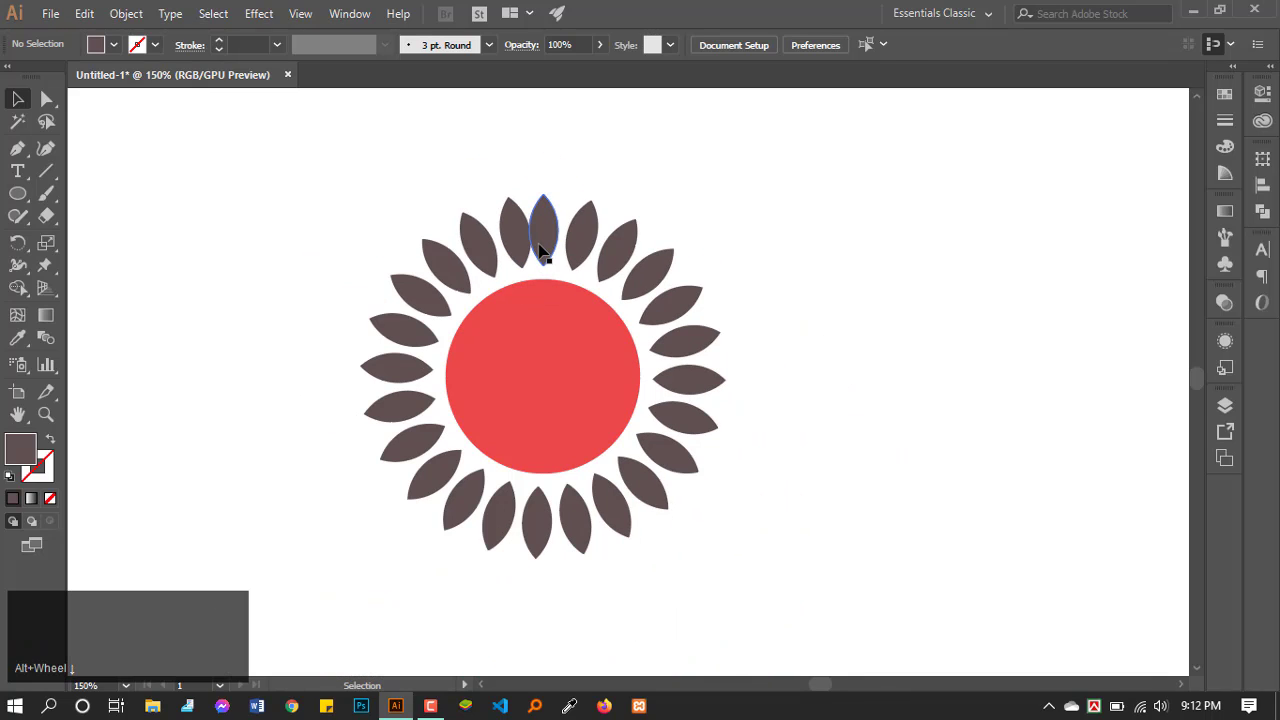
Step: Undo all the rotated leaf copies, back to the single dark leaf above the red circle
key(ctrl)
key(ctrl+z)
key(ctrl+z)
key(ctrl+z)
key(ctrl+z)
key(ctrl+z)
key(ctrl+z)
key(ctrl+z)
key(ctrl+z)
key(ctrl+z)
key(ctrl+z)
key(ctrl+z)
key(ctrl+z)
key(ctrl+z)
key(ctrl+z)
key(ctrl+z)
key(ctrl+z)
key(ctrl+z)
key(ctrl+z)
key(ctrl+z)
key(ctrl+z)
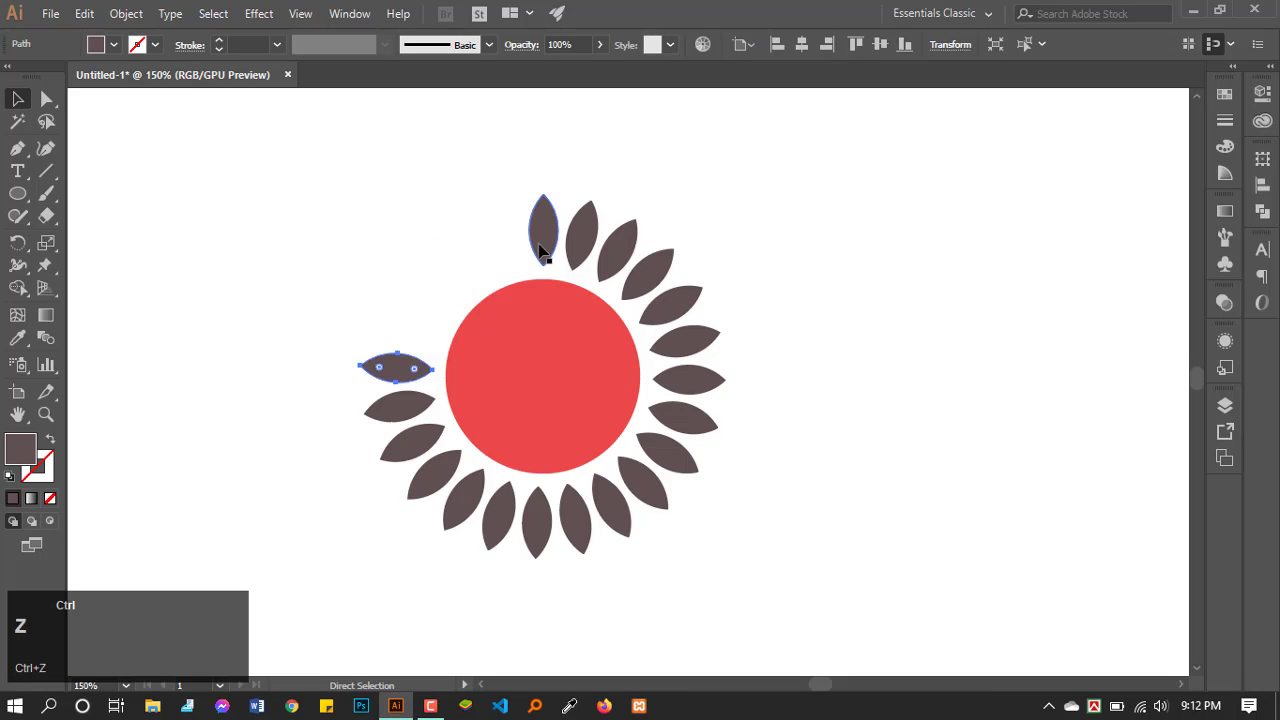
key(ctrl+z)
key(ctrl+z)
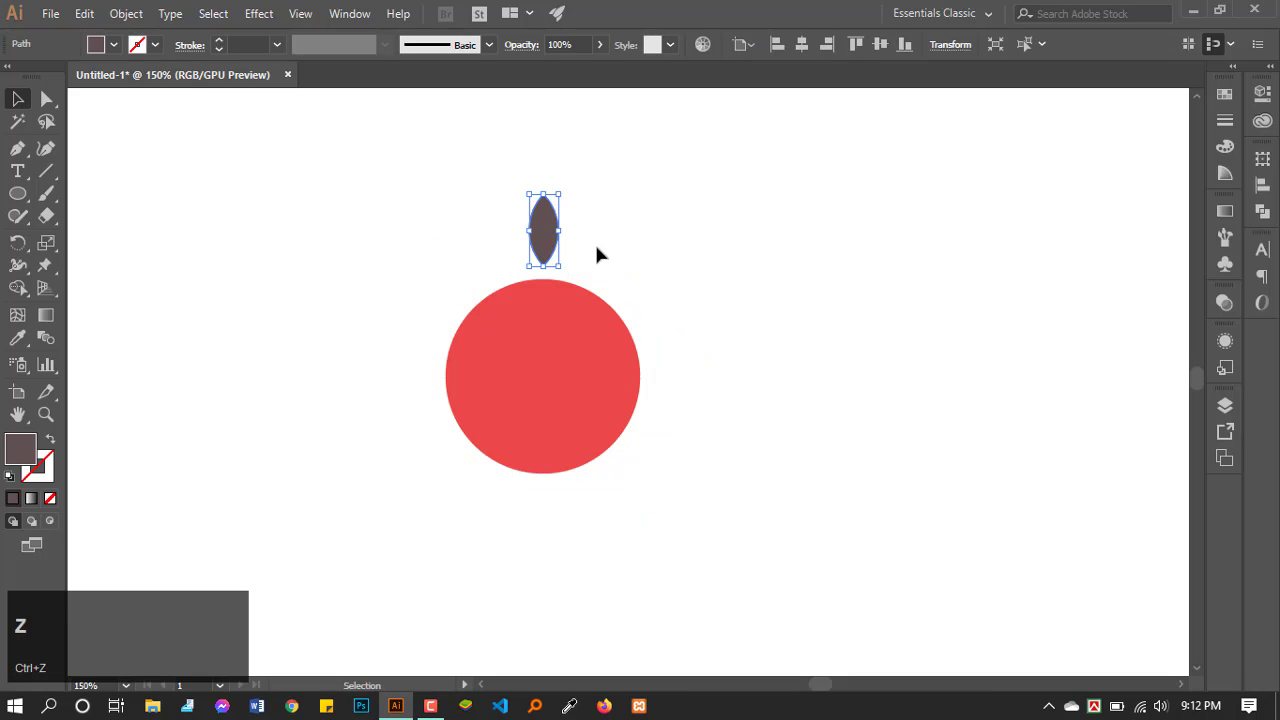
Step: Enlarge the dark leaf proportionally to about one and a half times its size and position it centered just above the red circle
drag(558, 194, 578, 162)
click(586, 268)
drag(546, 246, 539, 238)
click(599, 281)
click(546, 205)
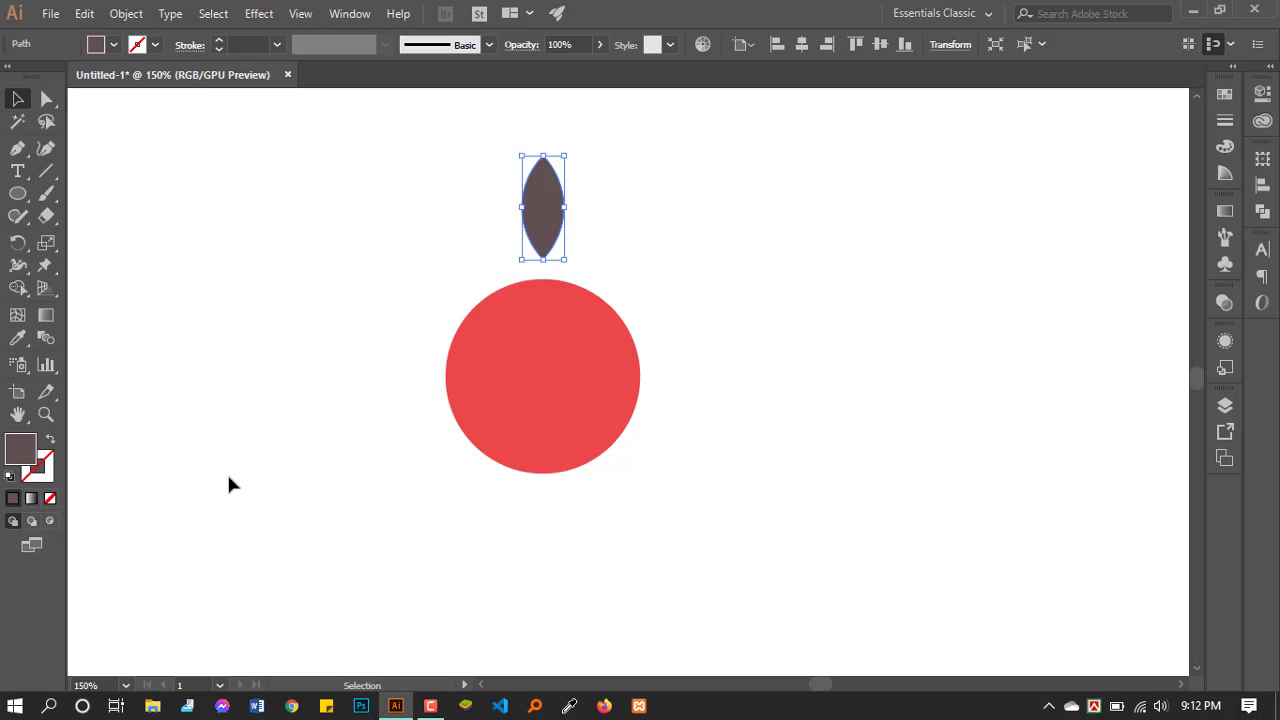
Step: Launch the Windows Calculator with the run command calc and move its window beside the artwork
key(super+r)
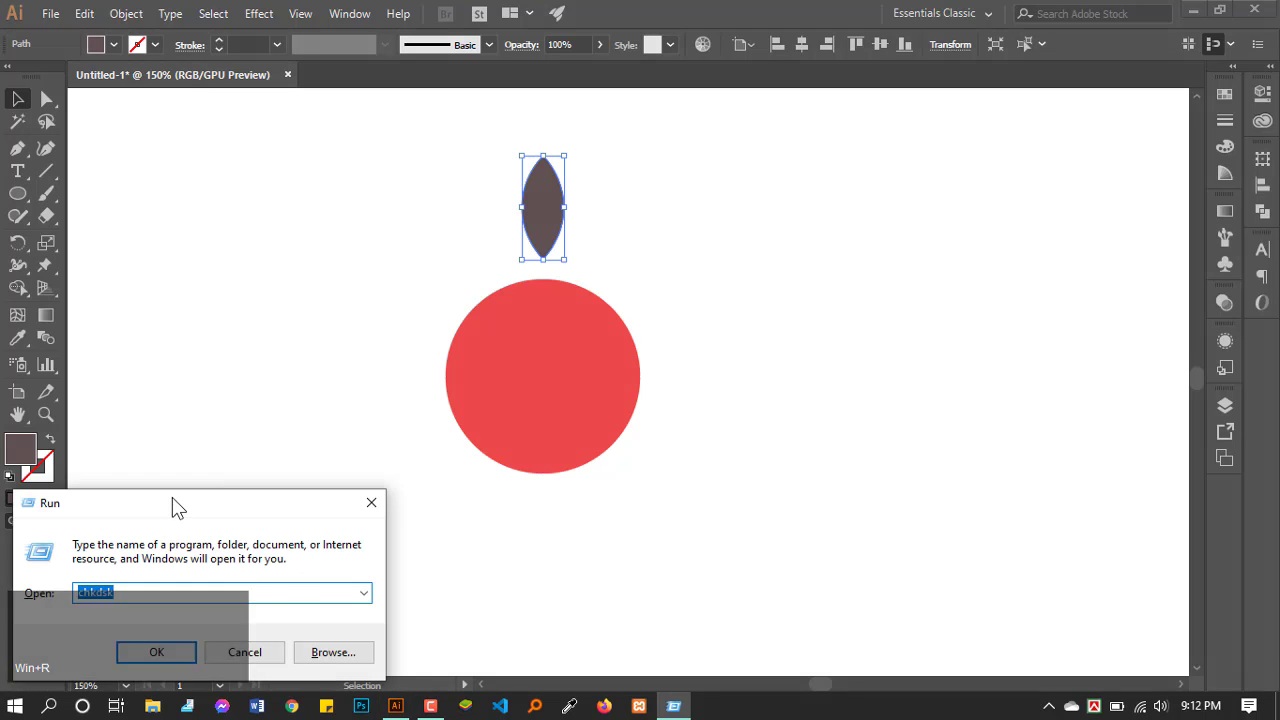
text(calc)
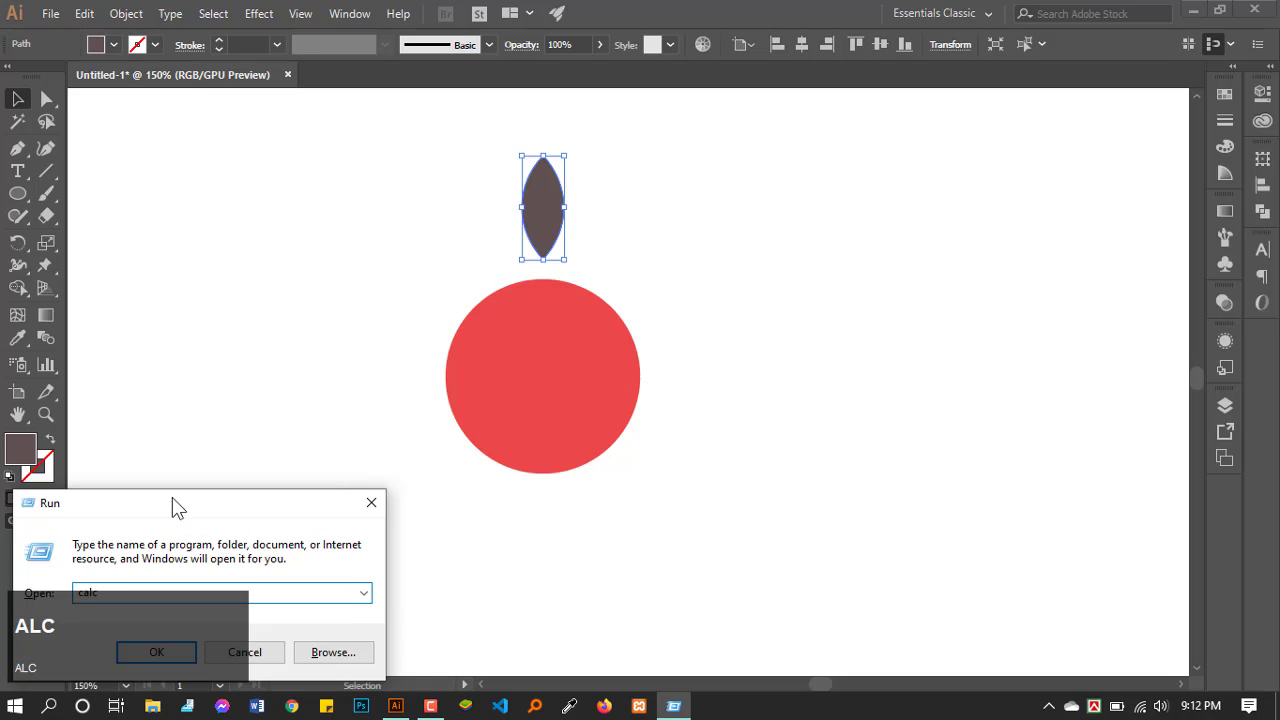
key(Return)
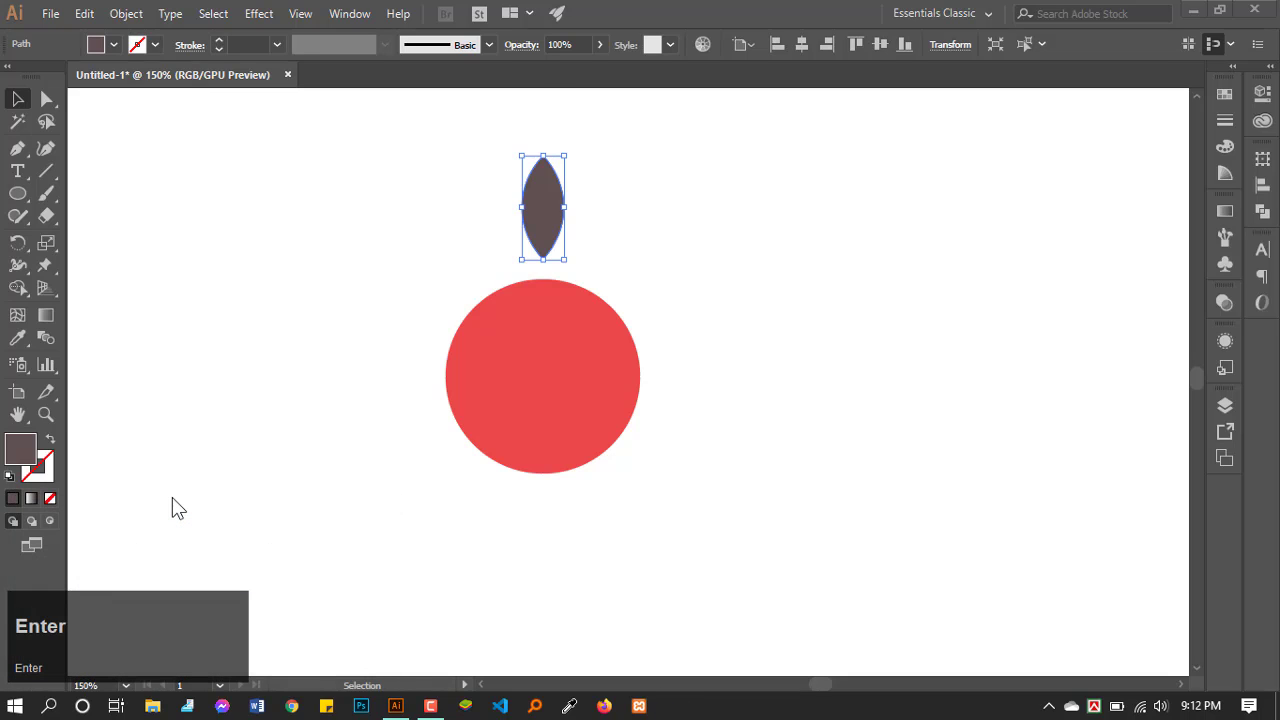
drag(334, 104, 790, 117)
Step: Calculate 360 ÷ 20 to get the rotation angle for twenty leaves, and minimize the Calculator
click(891, 533)
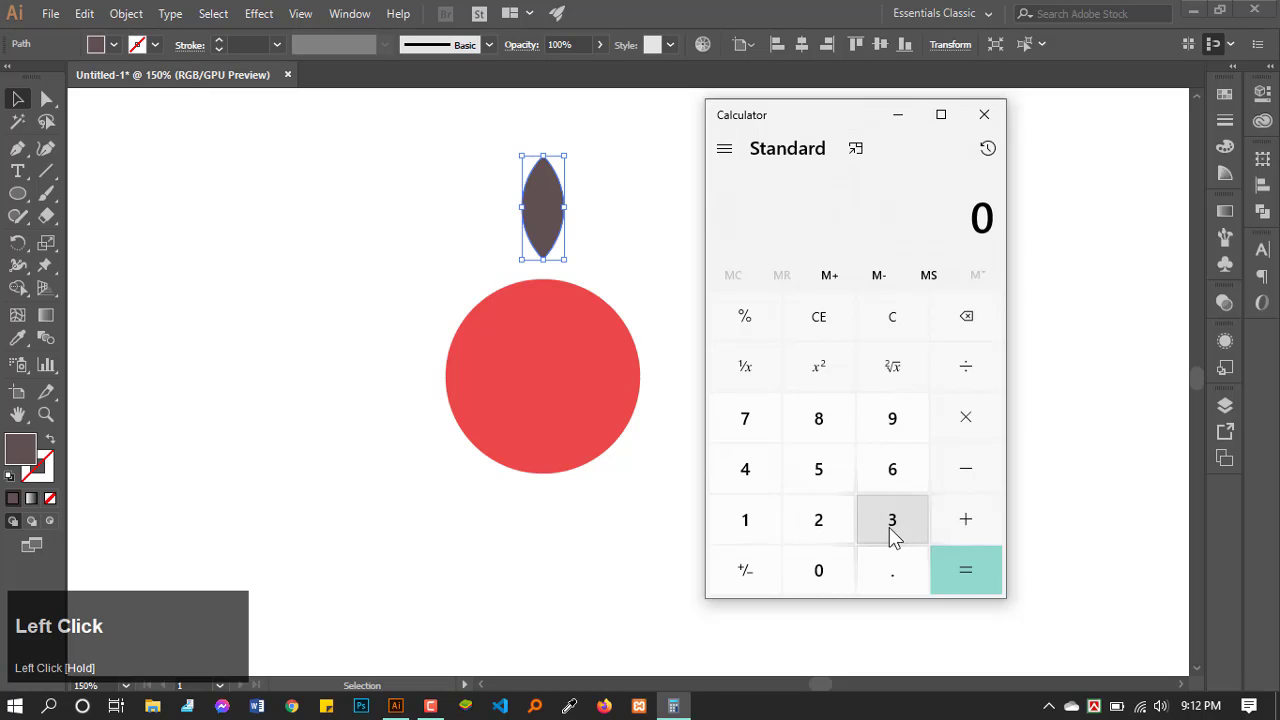
click(892, 478)
click(835, 578)
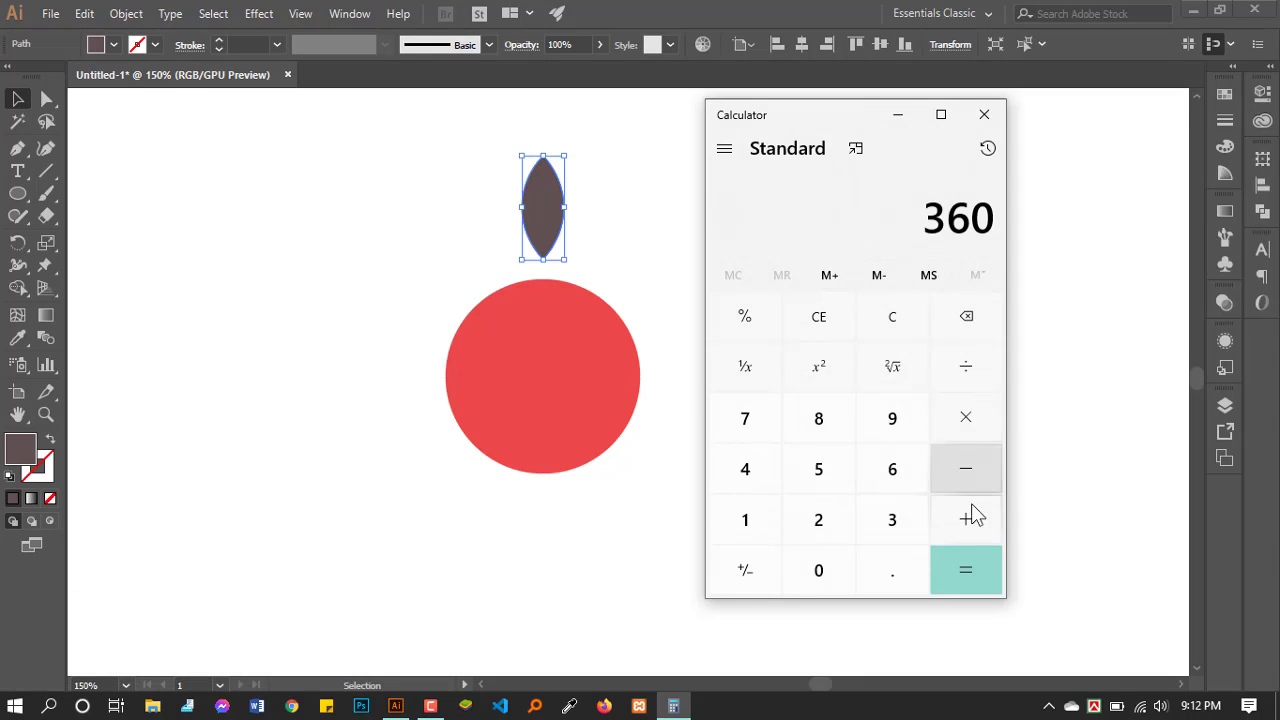
click(968, 372)
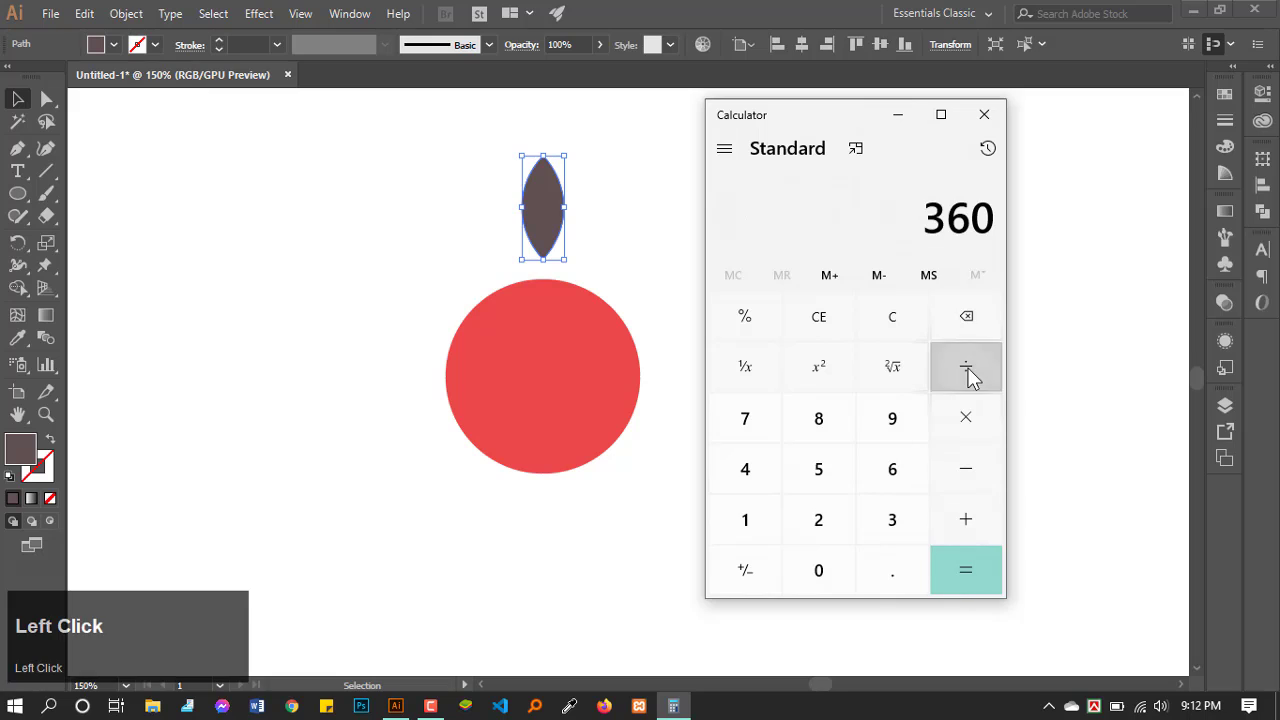
click(820, 526)
click(820, 578)
click(980, 574)
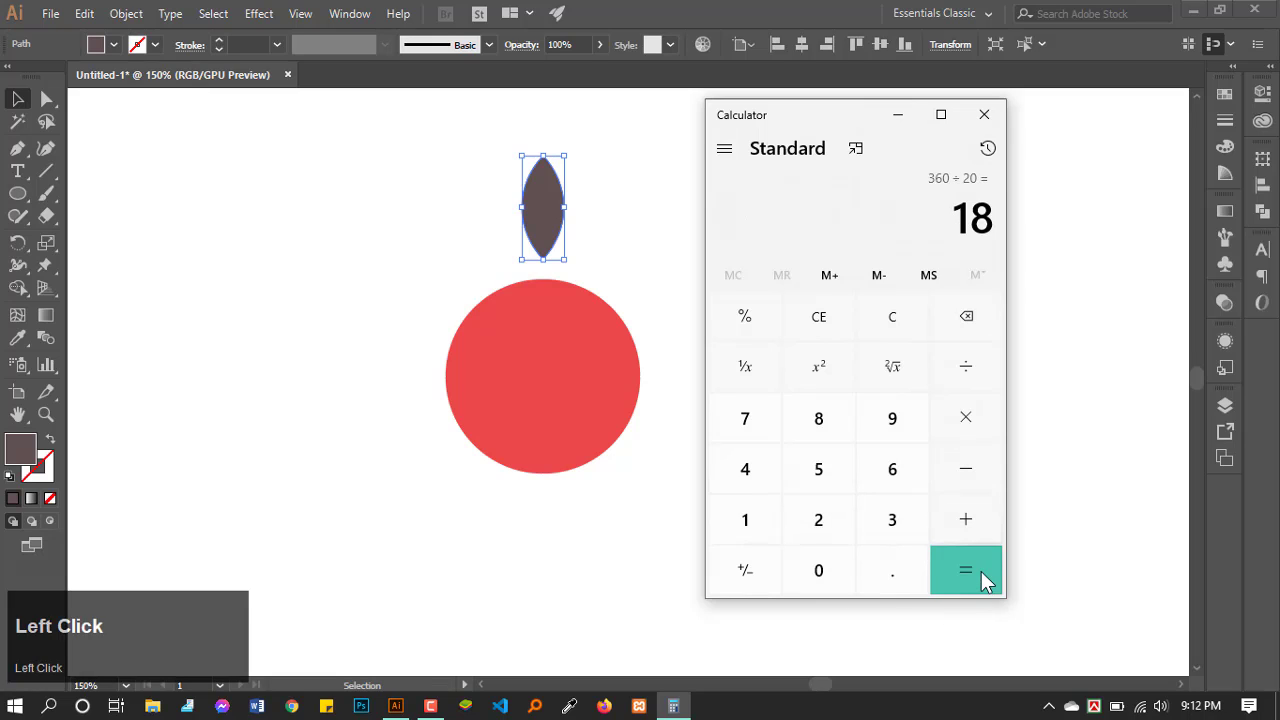
click(898, 116)
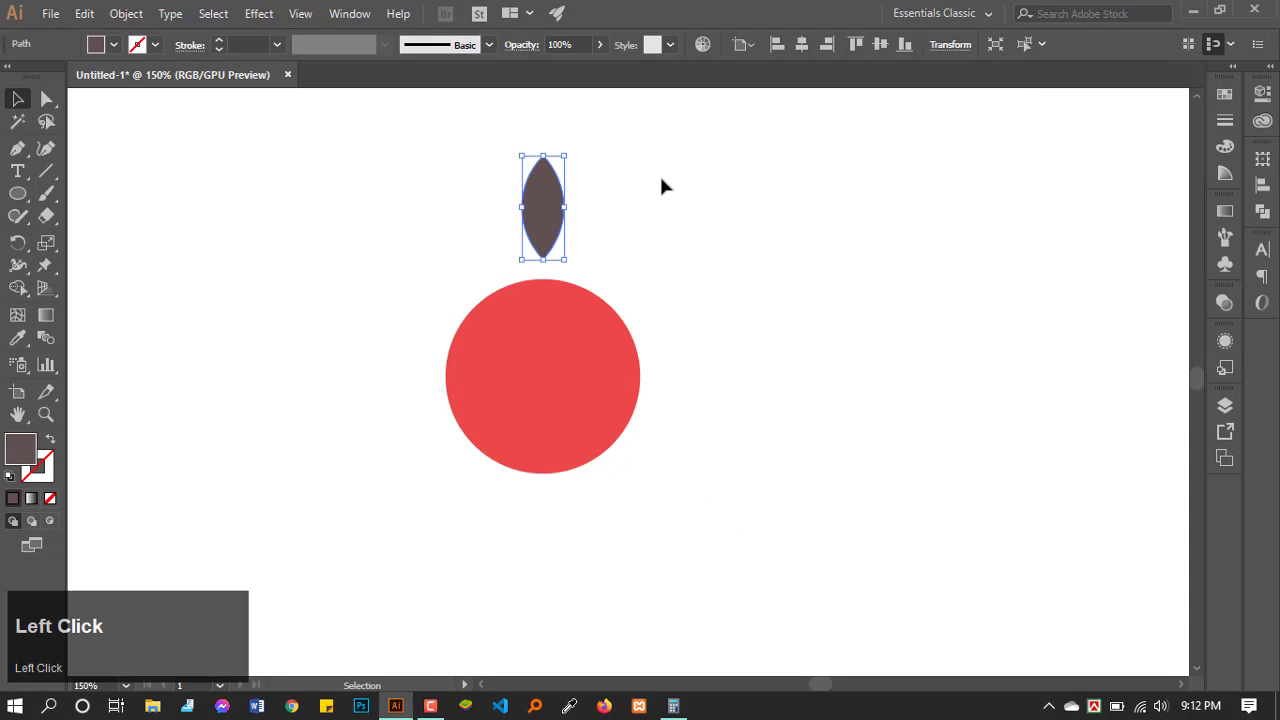
Step: Open the Rotate options for the dark leaf with the pivot at the red circle's center
click(543, 209)
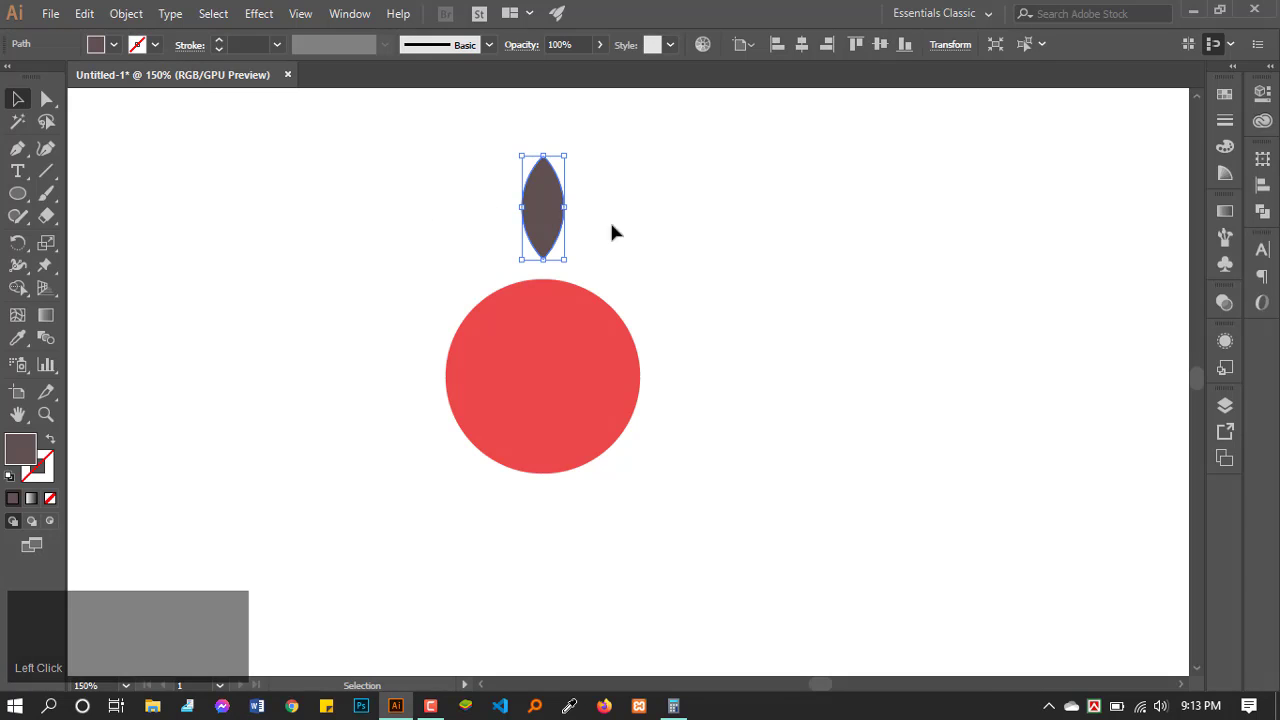
click(545, 233)
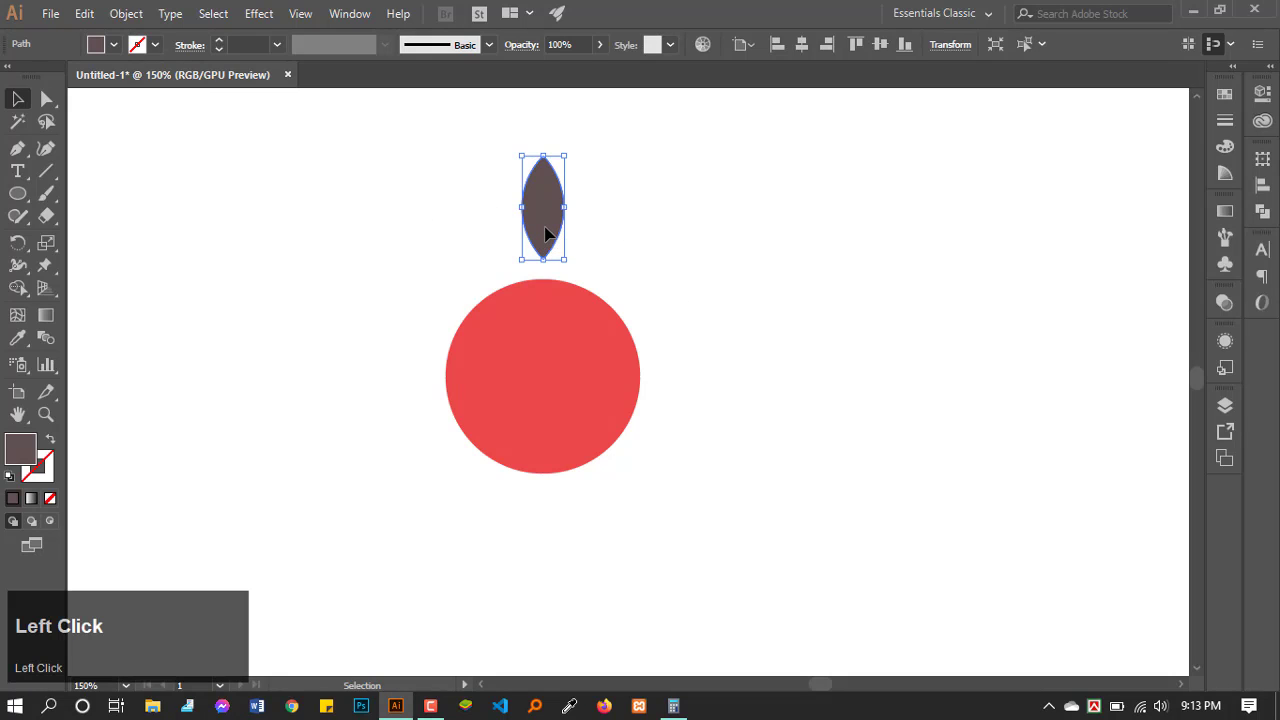
click(20, 244)
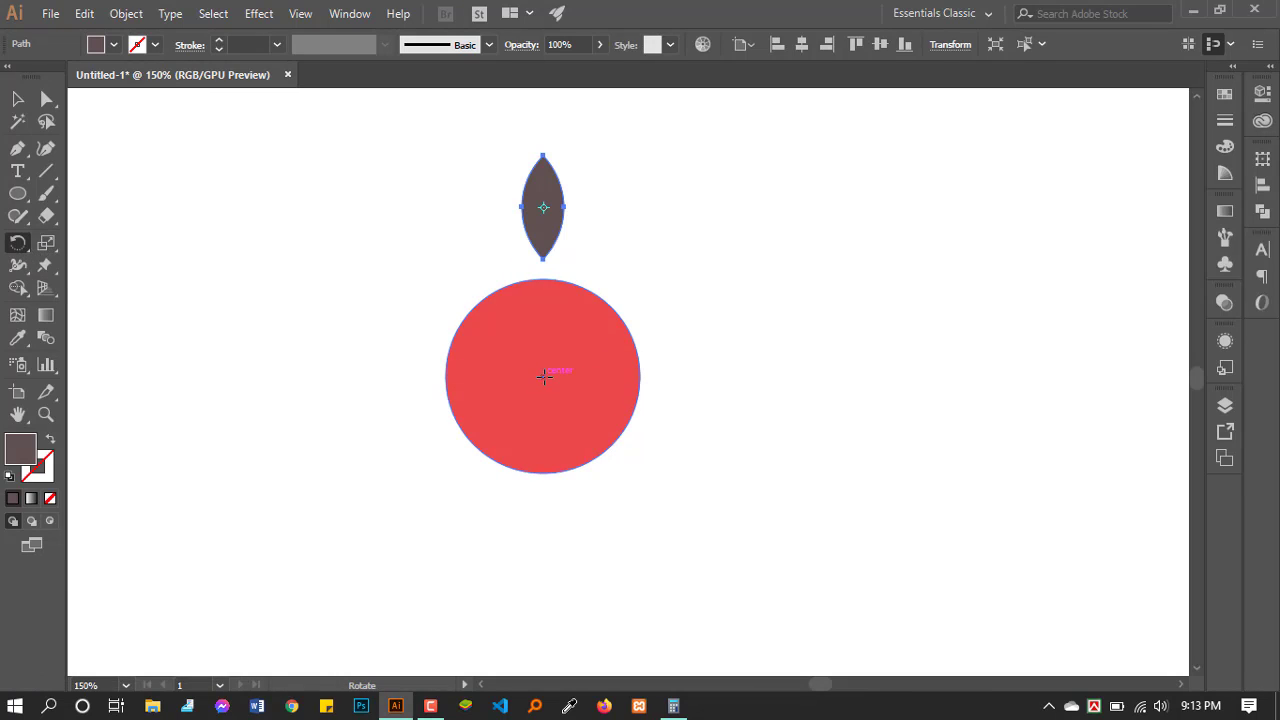
alt+click(543, 377)
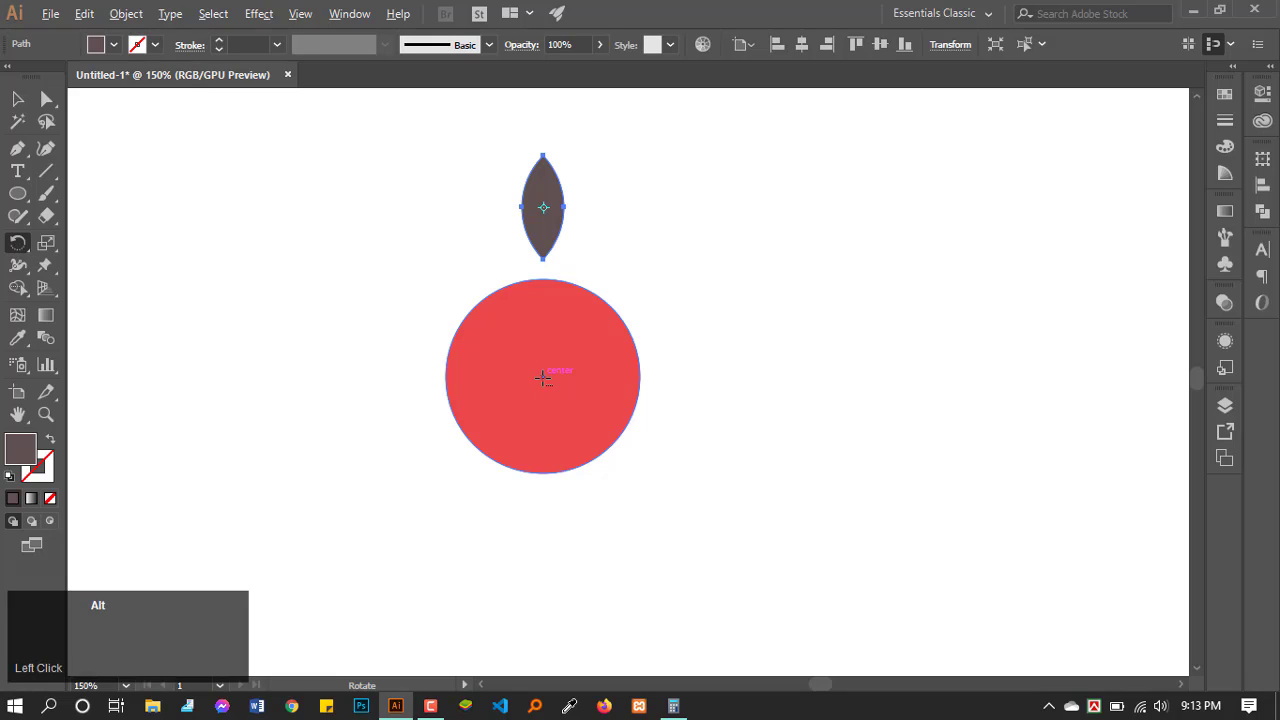
alt+click(543, 377)
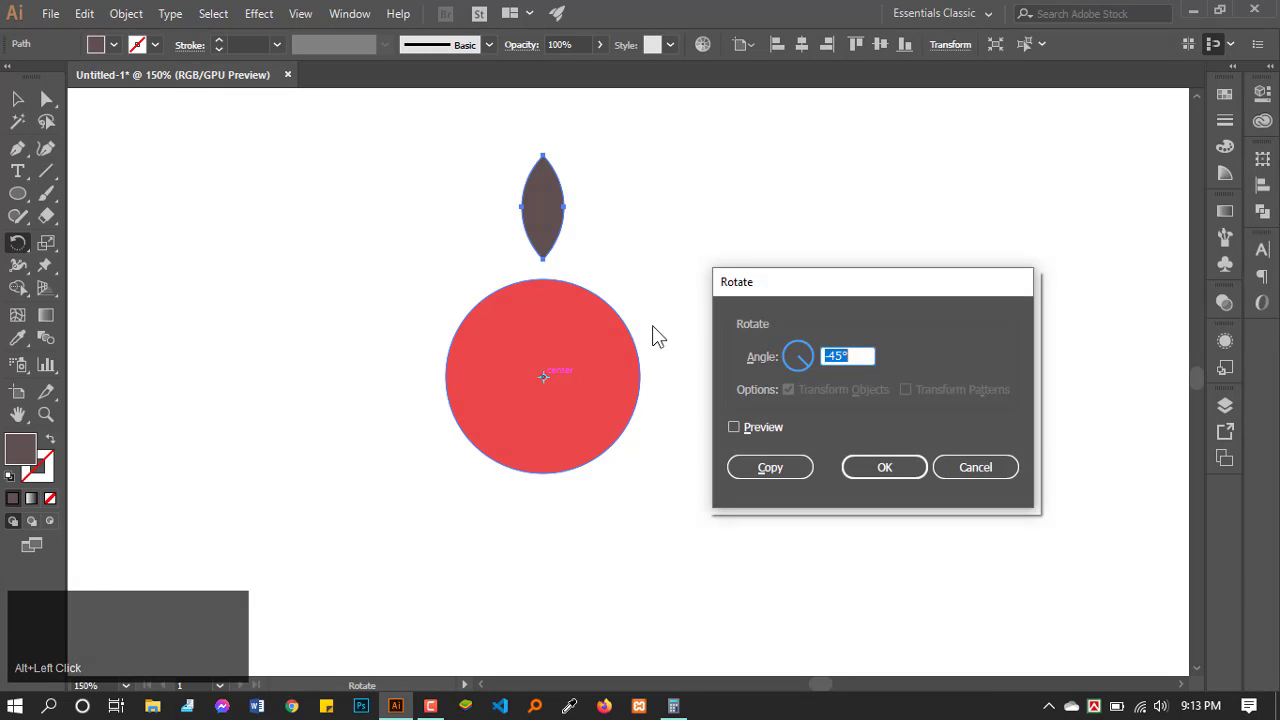
Step: Create a copy of the leaf rotated by 18°, with the preview turned on
drag(753, 288, 741, 210)
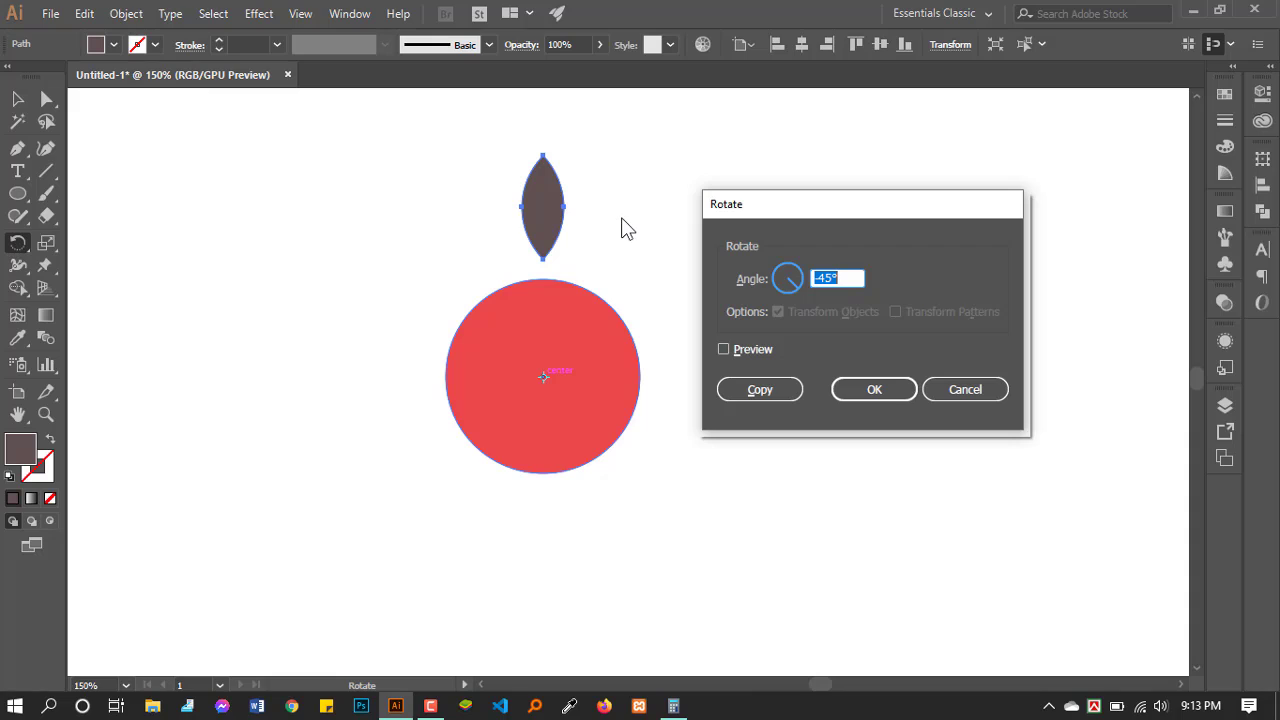
click(849, 277)
click(767, 390)
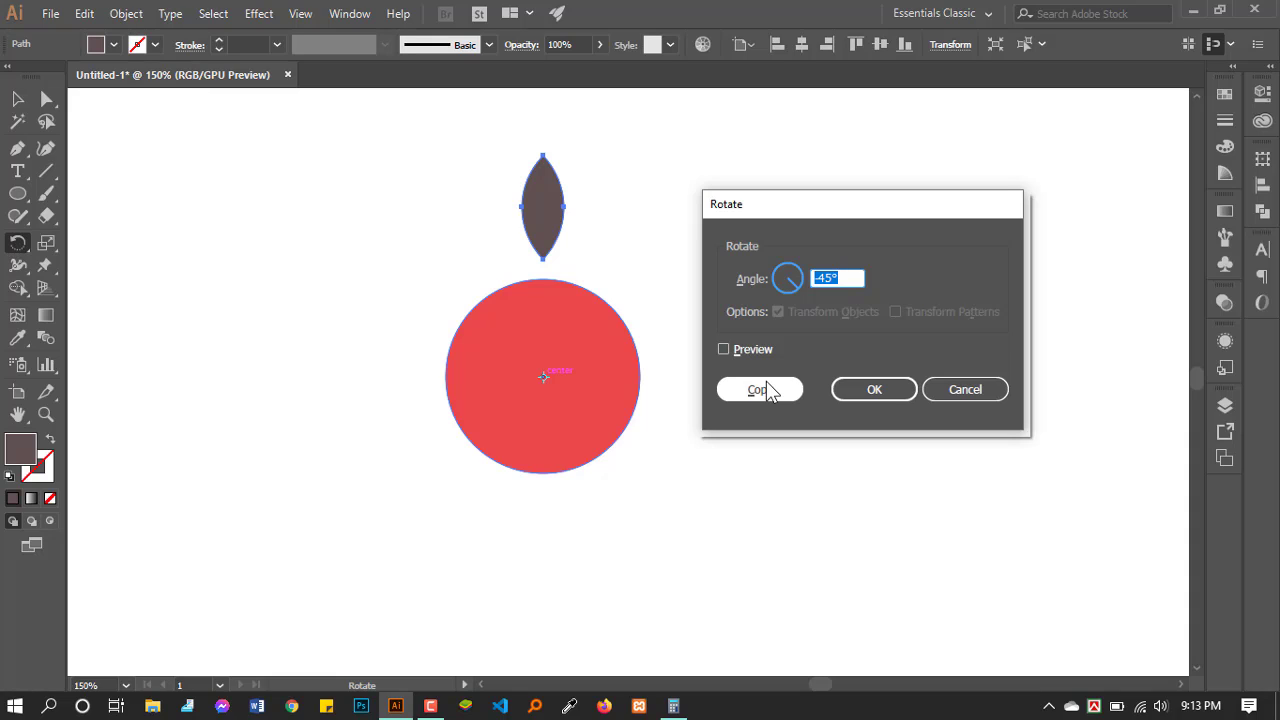
text(18)
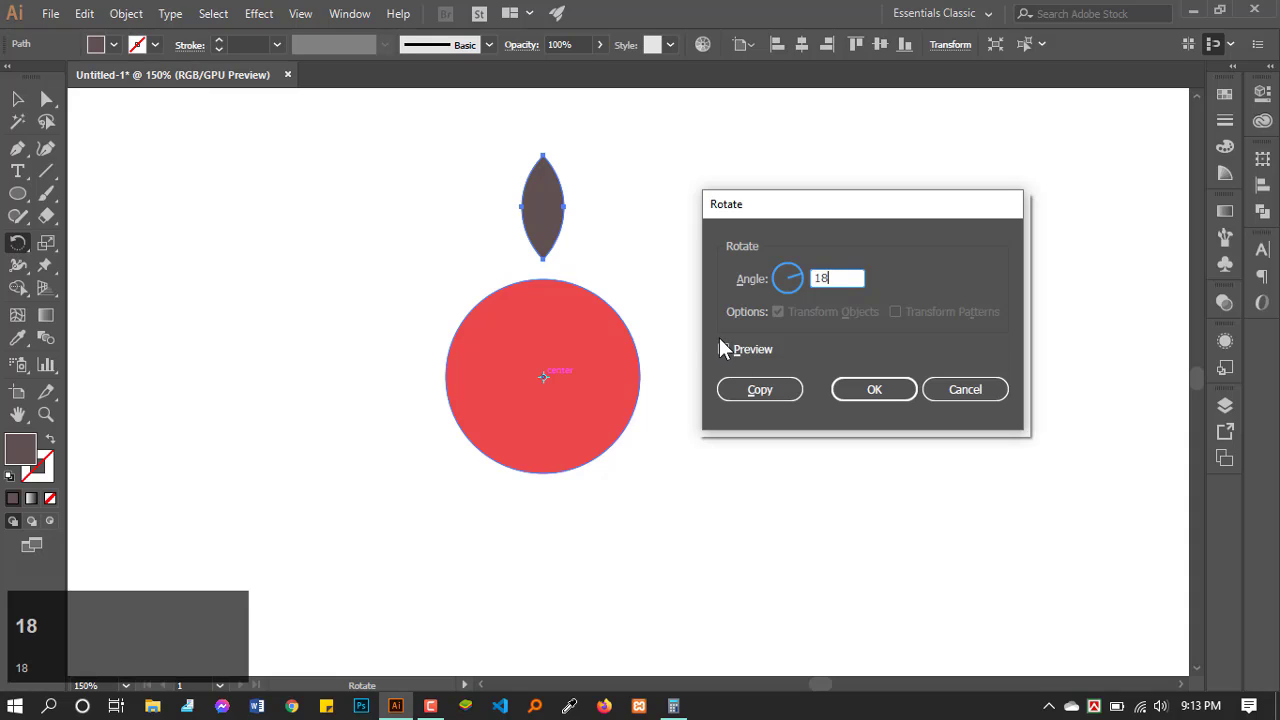
click(724, 348)
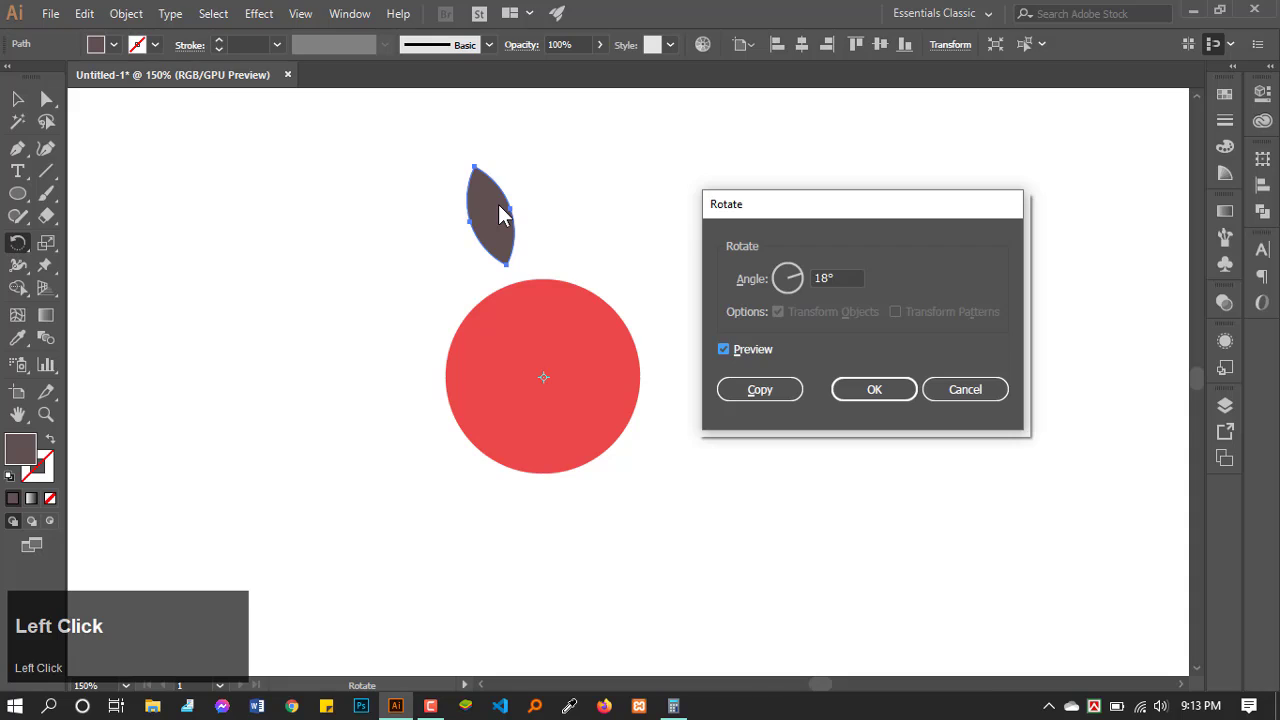
click(767, 391)
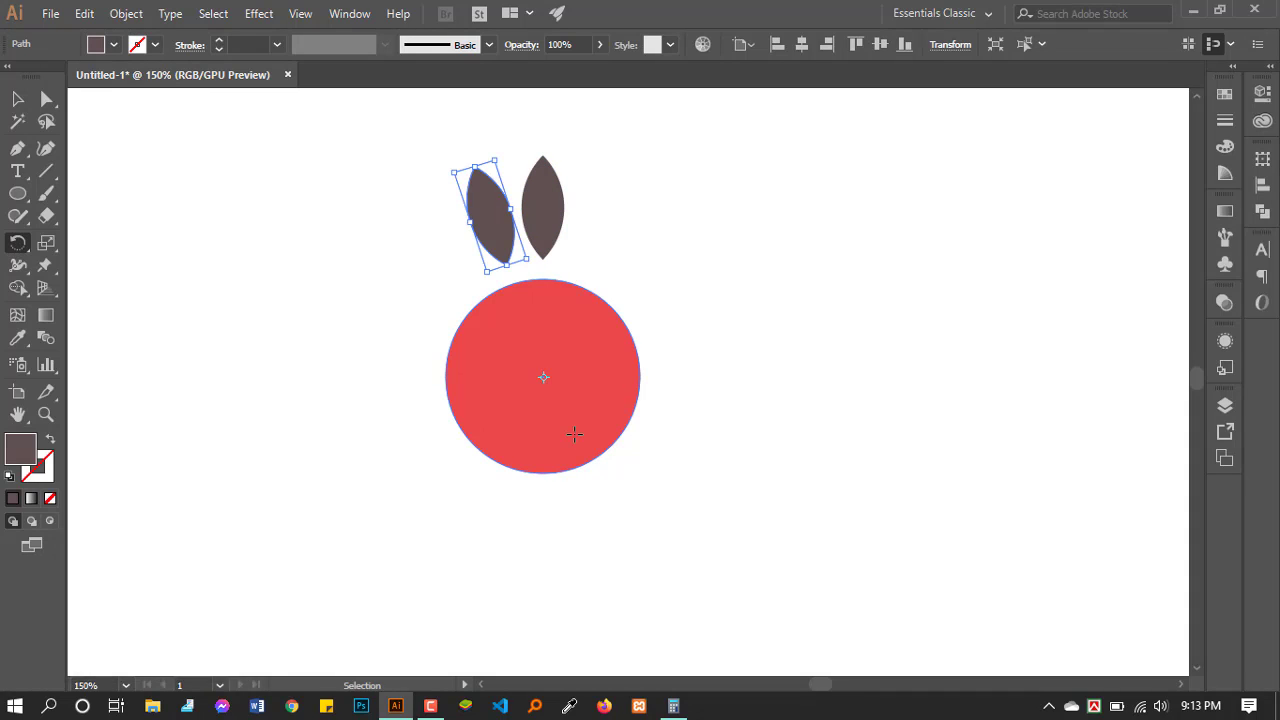
Step: Repeat the 18° rotated copy until twenty leaves ring the red circle, and clear the selection
key(ctrl+d)
key(ctrl+d)
key(ctrl+d)
key(ctrl+d)
key(ctrl+d)
key(ctrl+d)
key(ctrl+d)
key(ctrl+d)
key(ctrl+d)
key(ctrl+d)
key(ctrl+d)
key(ctrl+d)
key(ctrl+d)
key(ctrl+d)
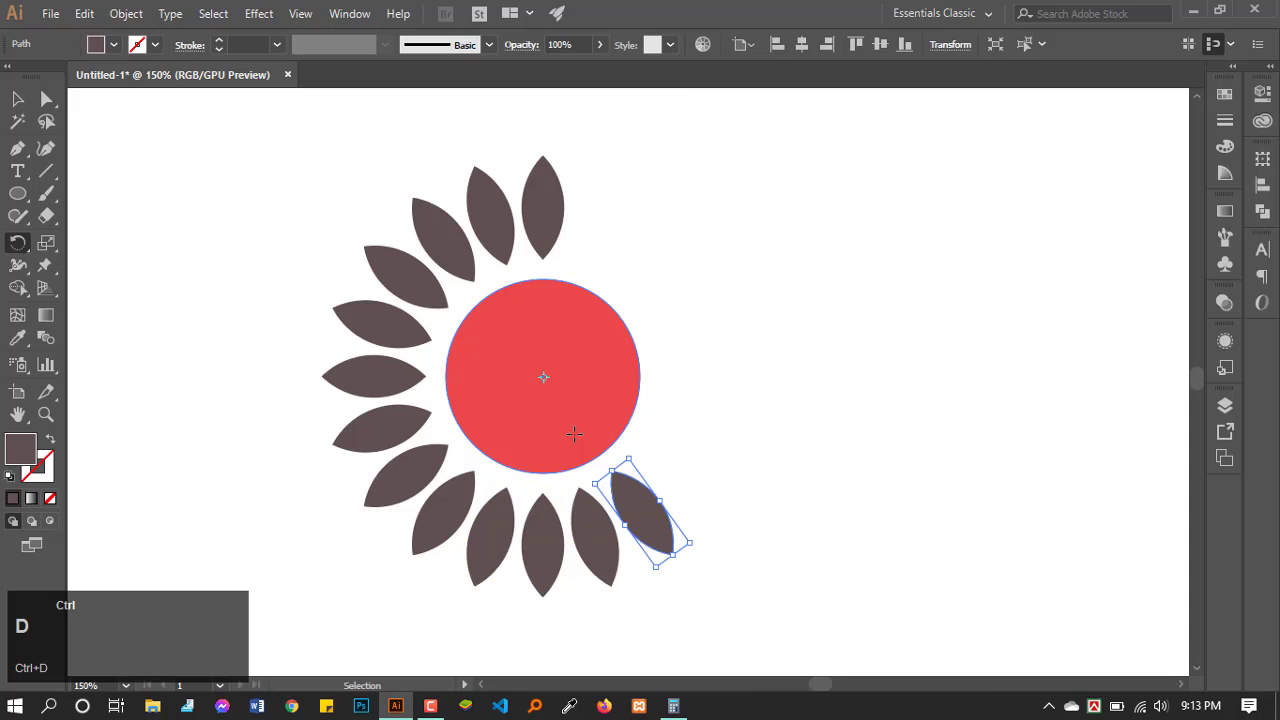
key(ctrl+d)
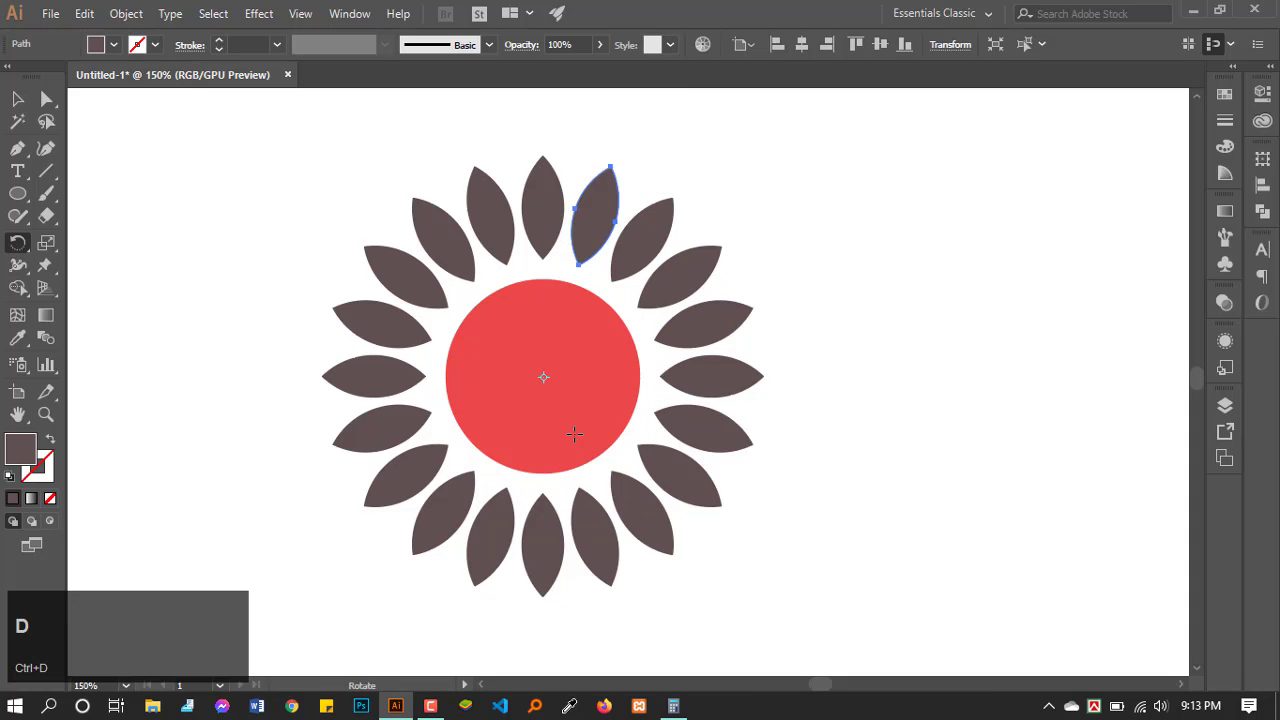
click(17, 98)
click(287, 197)
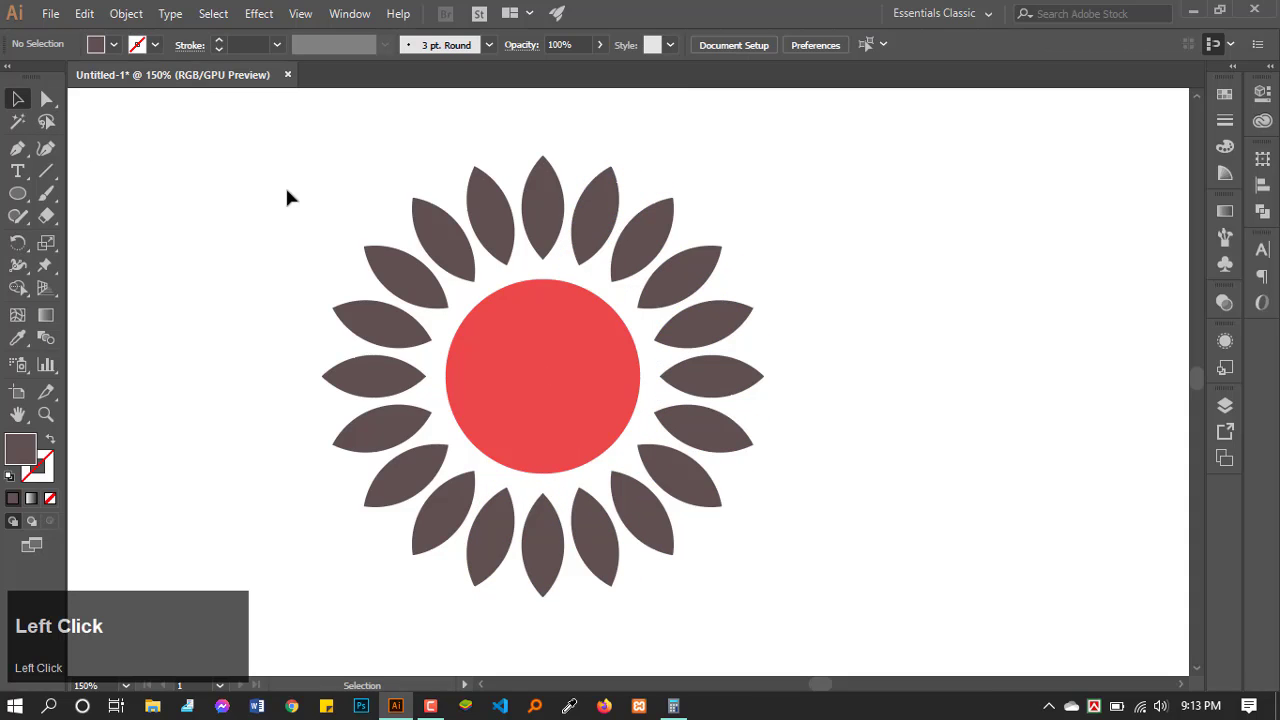
Step: Examine the spacing between the leaves in the finished ring around the red circle
scroll(853, 390, down, 1)
scroll(851, 390, up, 1)
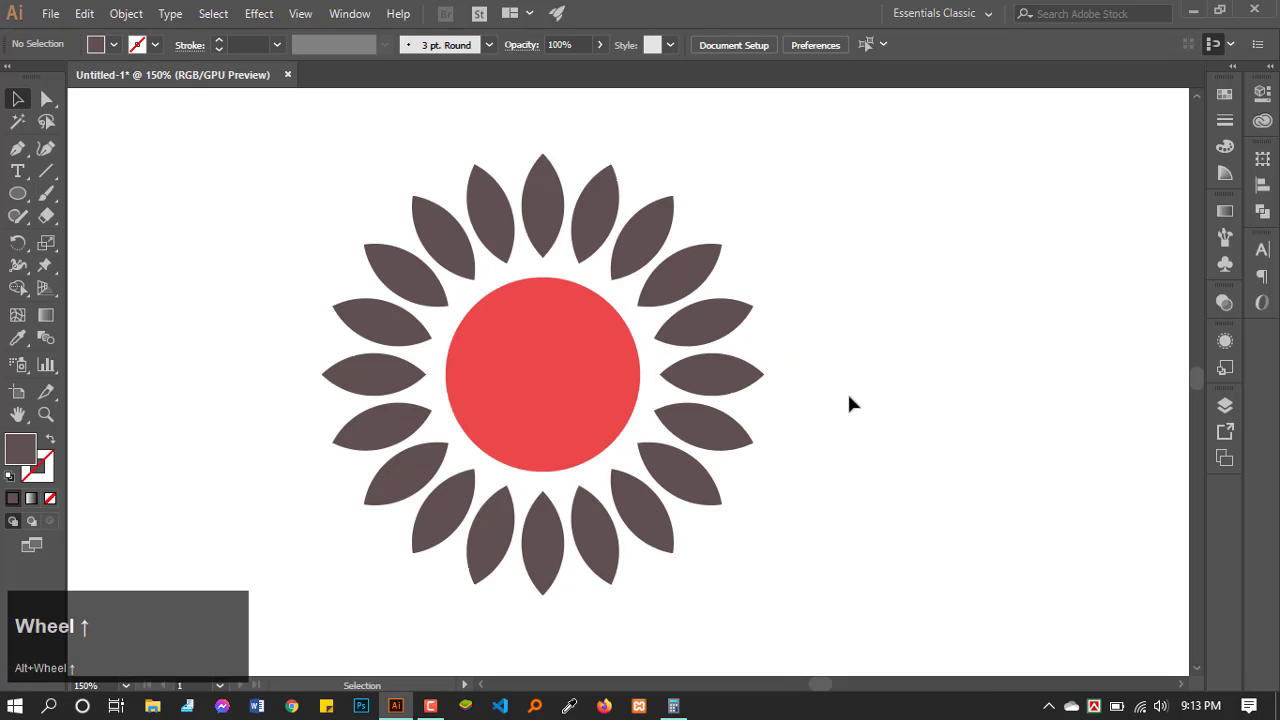
scroll(374, 271, down, 1)
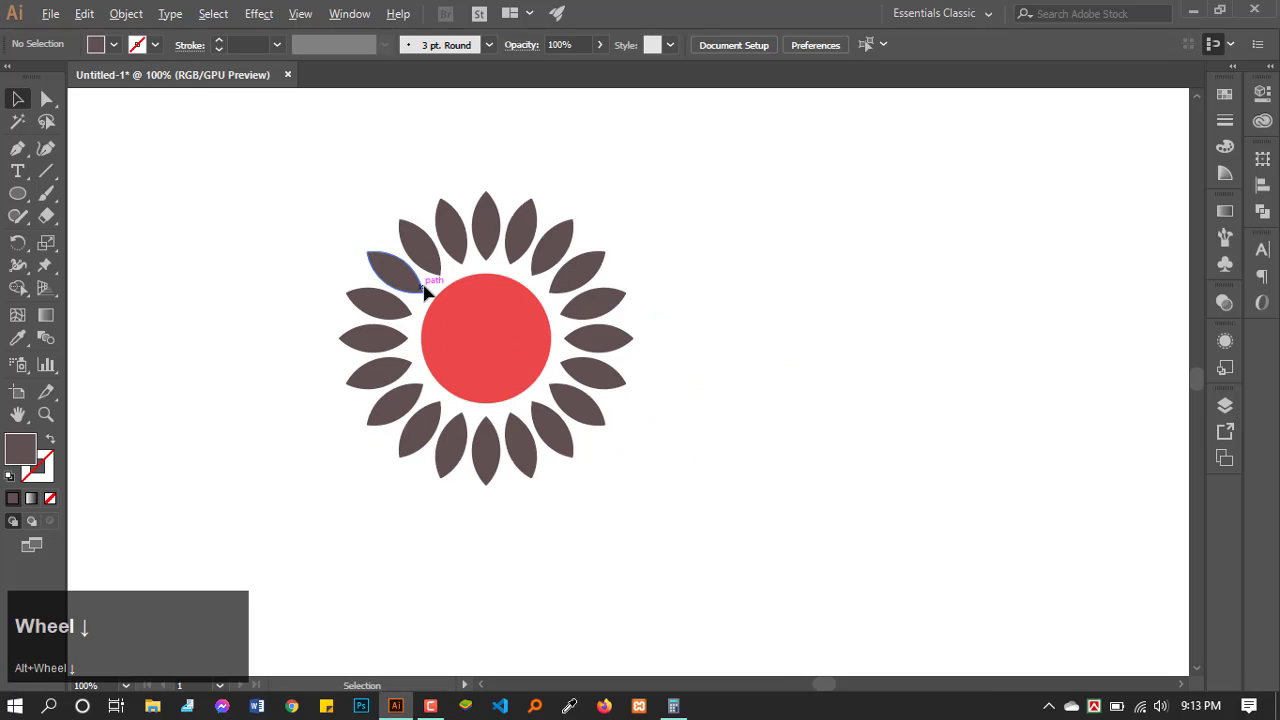
scroll(423, 286, up, 1)
scroll(500, 195, up, 2)
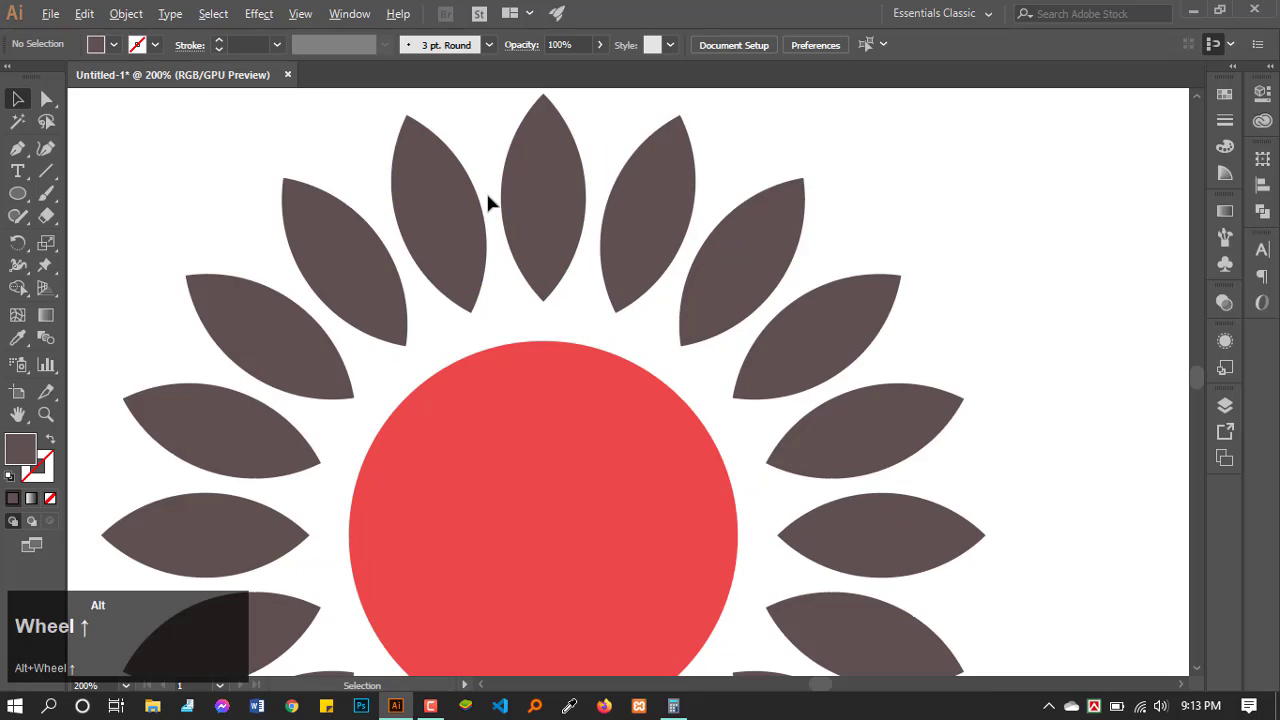
scroll(503, 205, down, 4)
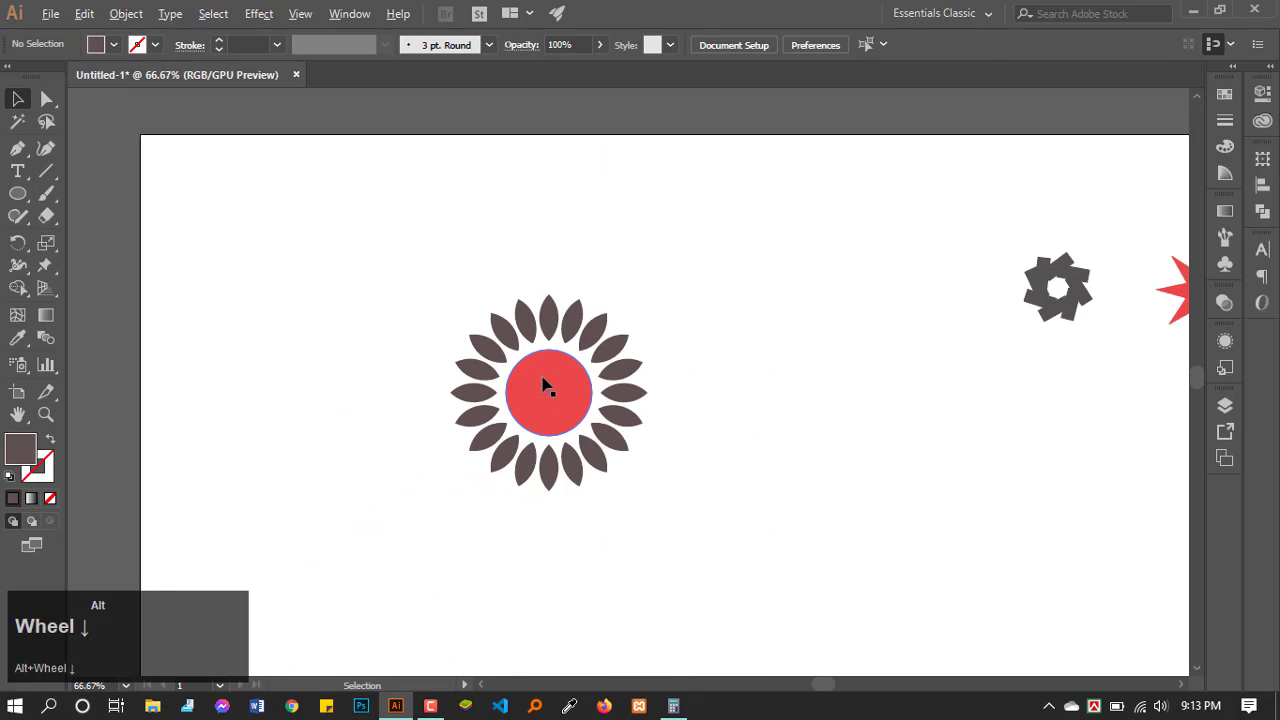
click(476, 258)
scroll(476, 258, down, 1)
scroll(474, 264, up, 1)
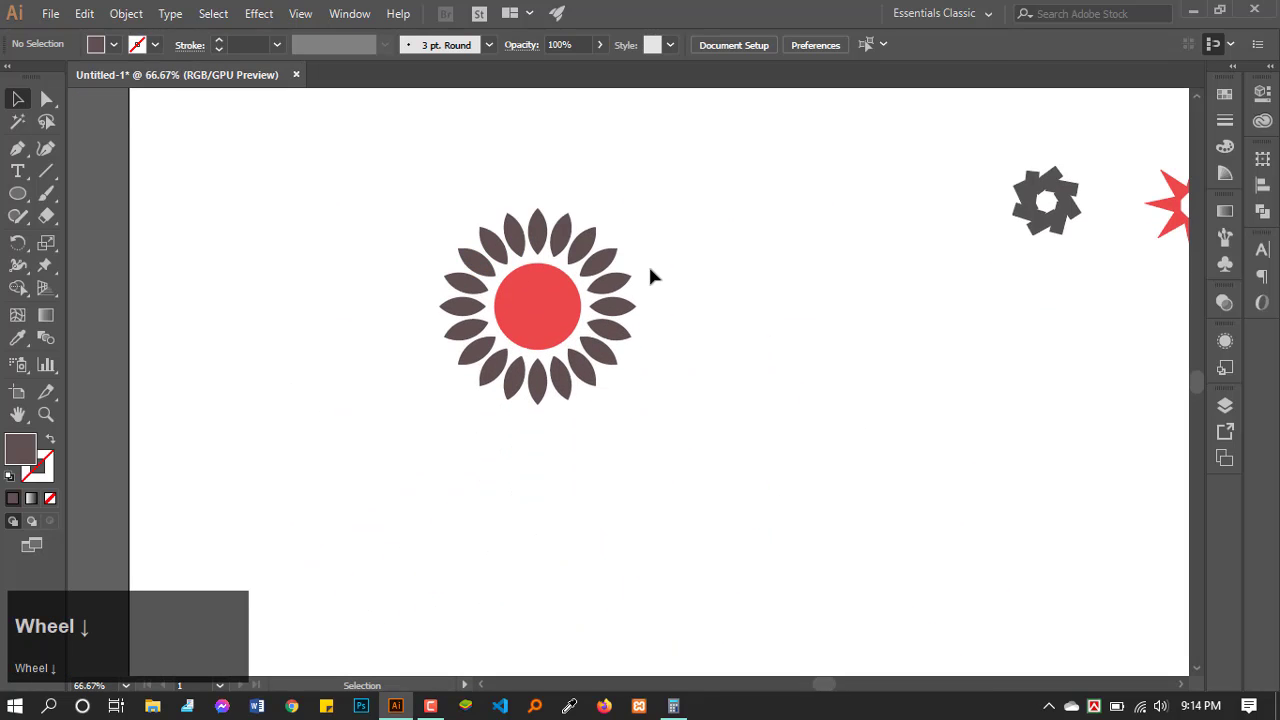
Step: Group the red circle together with its ring of twenty dark leaves
scroll(650, 264, up, 1)
scroll(650, 264, up, 1)
scroll(649, 263, down, 1)
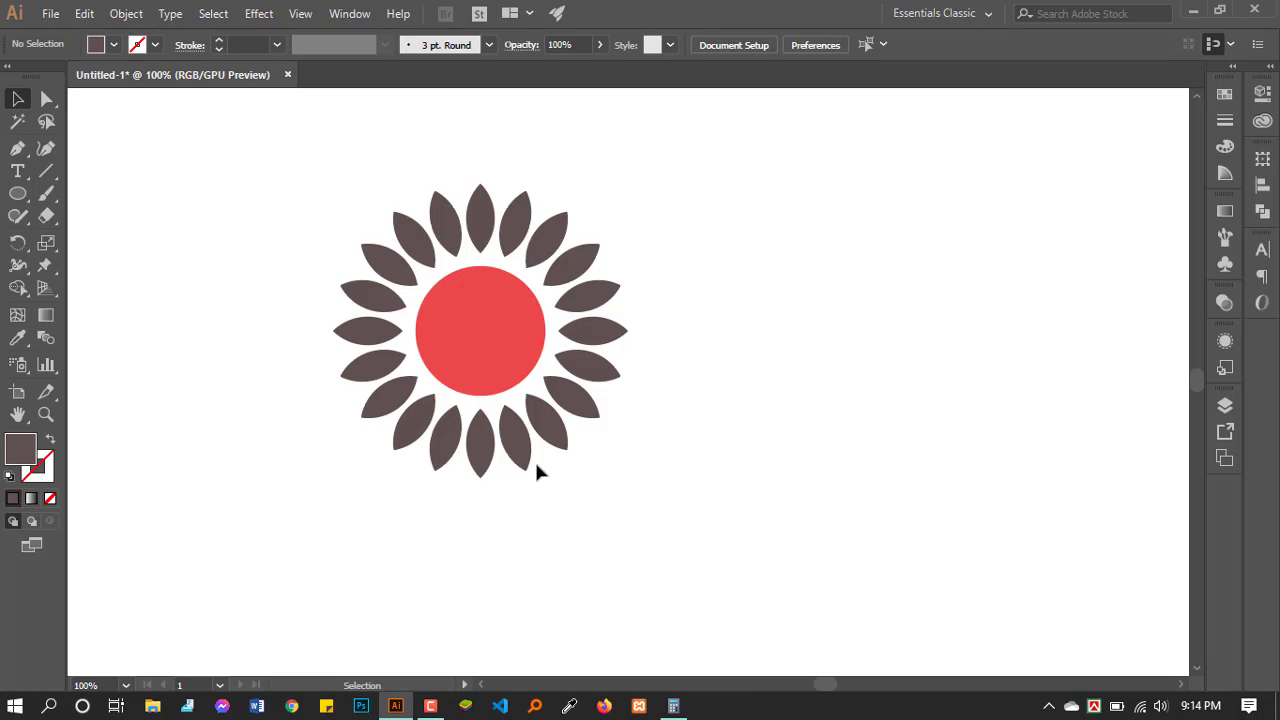
scroll(536, 470, down, 1)
scroll(536, 470, down, 1)
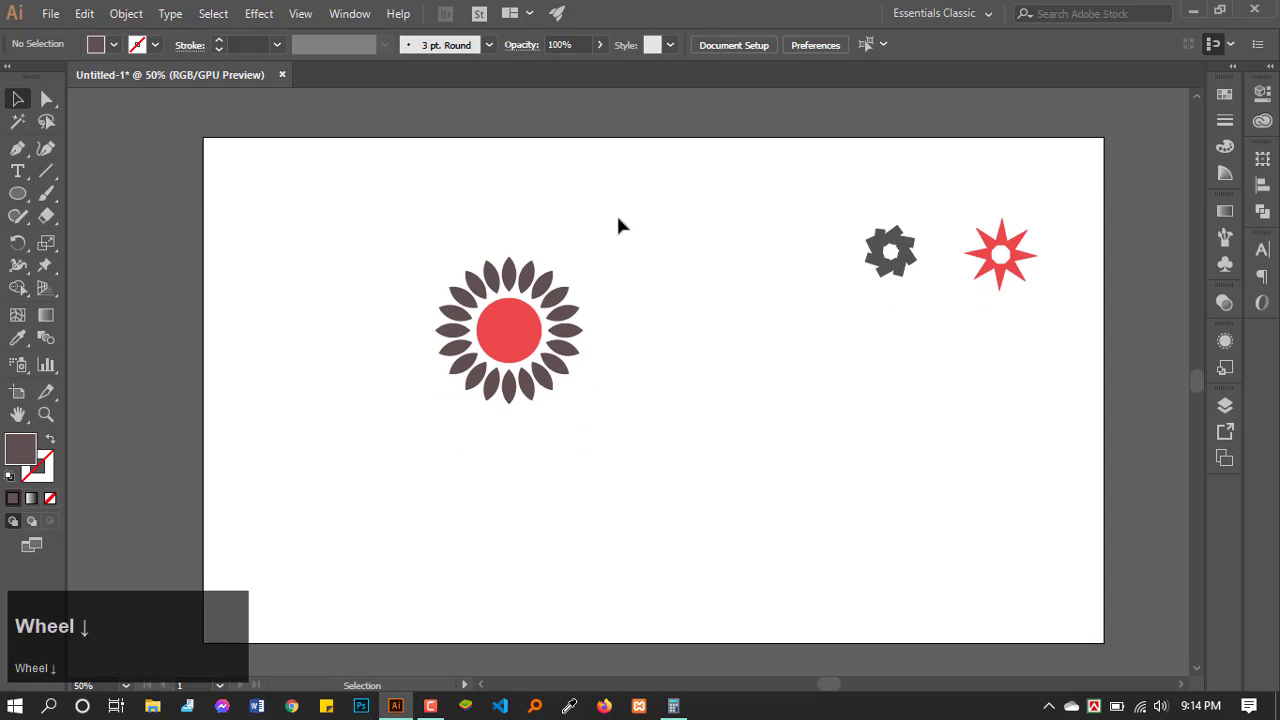
drag(618, 225, 333, 457)
scroll(471, 270, up, 1)
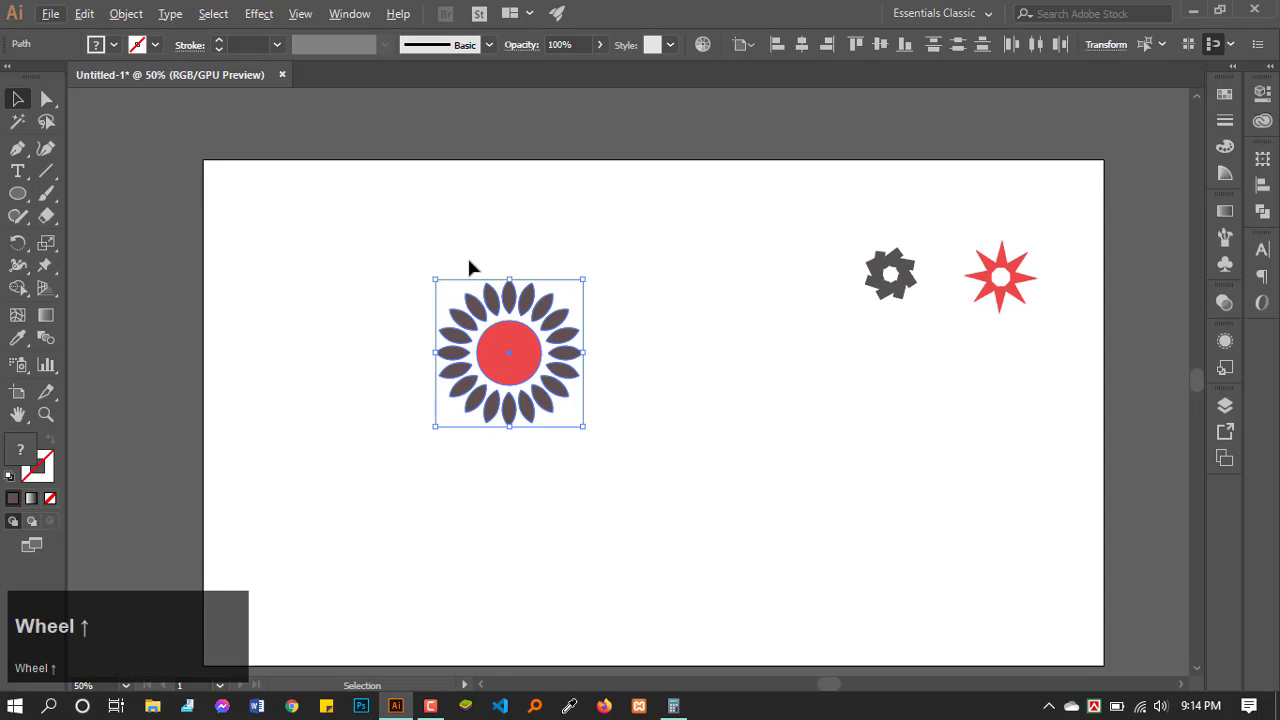
key(ctrl)
key(ctrl+g)
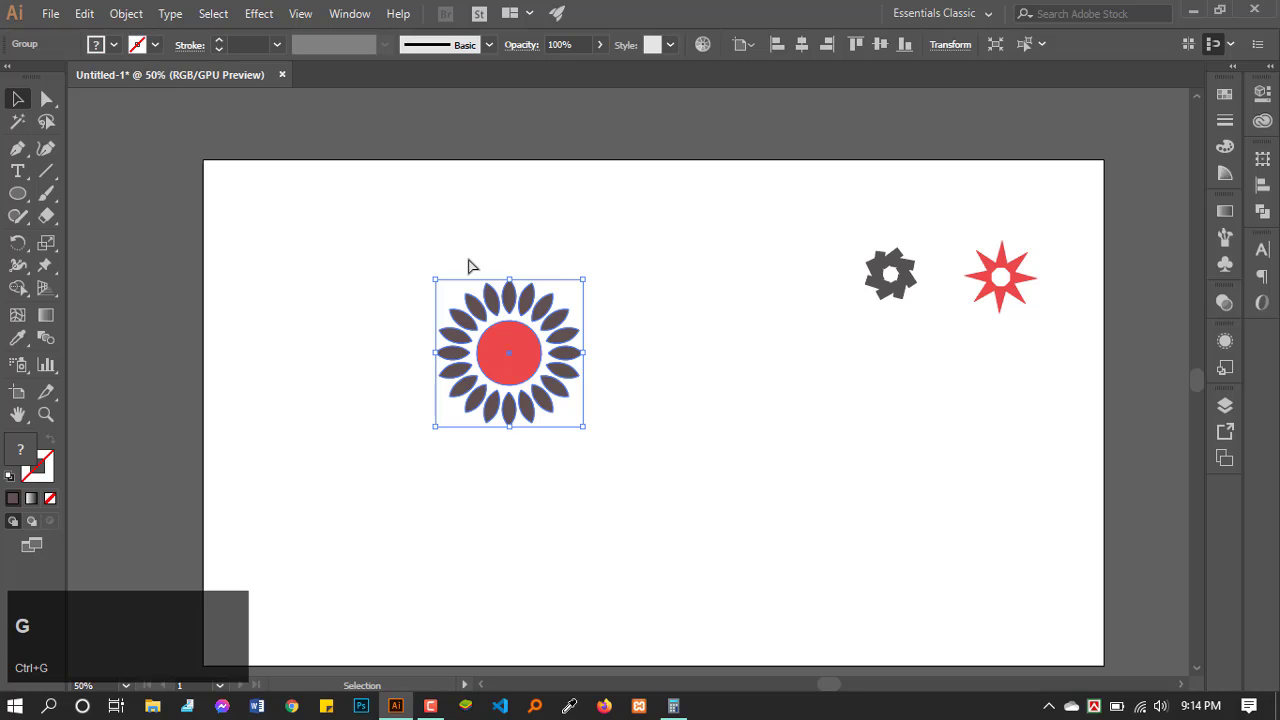
Step: Move the flower group to just below the small gear and star shapes, and clear the selection
drag(509, 366, 960, 433)
click(748, 391)
scroll(757, 393, down, 1)
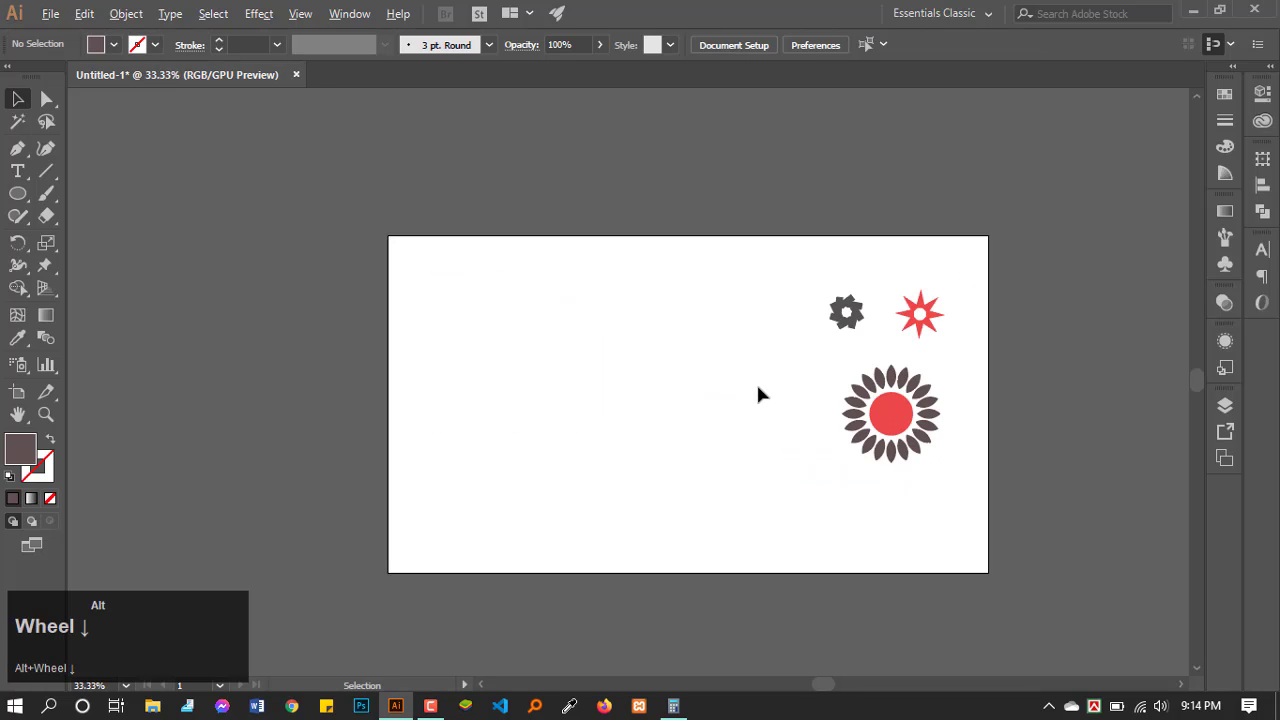
Step: Draw a wide, flat dark rectangle with no stroke in the empty area of the artboard, and clear the selection
scroll(686, 449, up, 2)
scroll(189, 374, down, 1)
scroll(394, 380, up, 1)
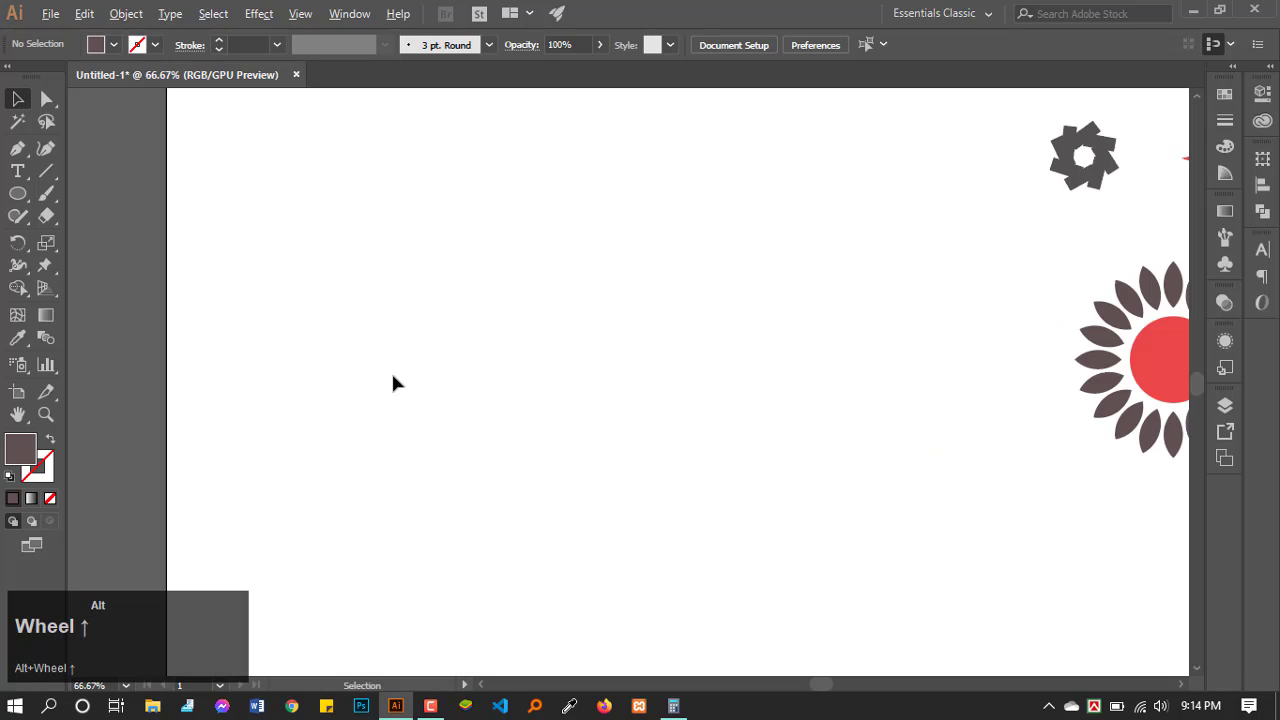
right_click(18, 195)
click(90, 190)
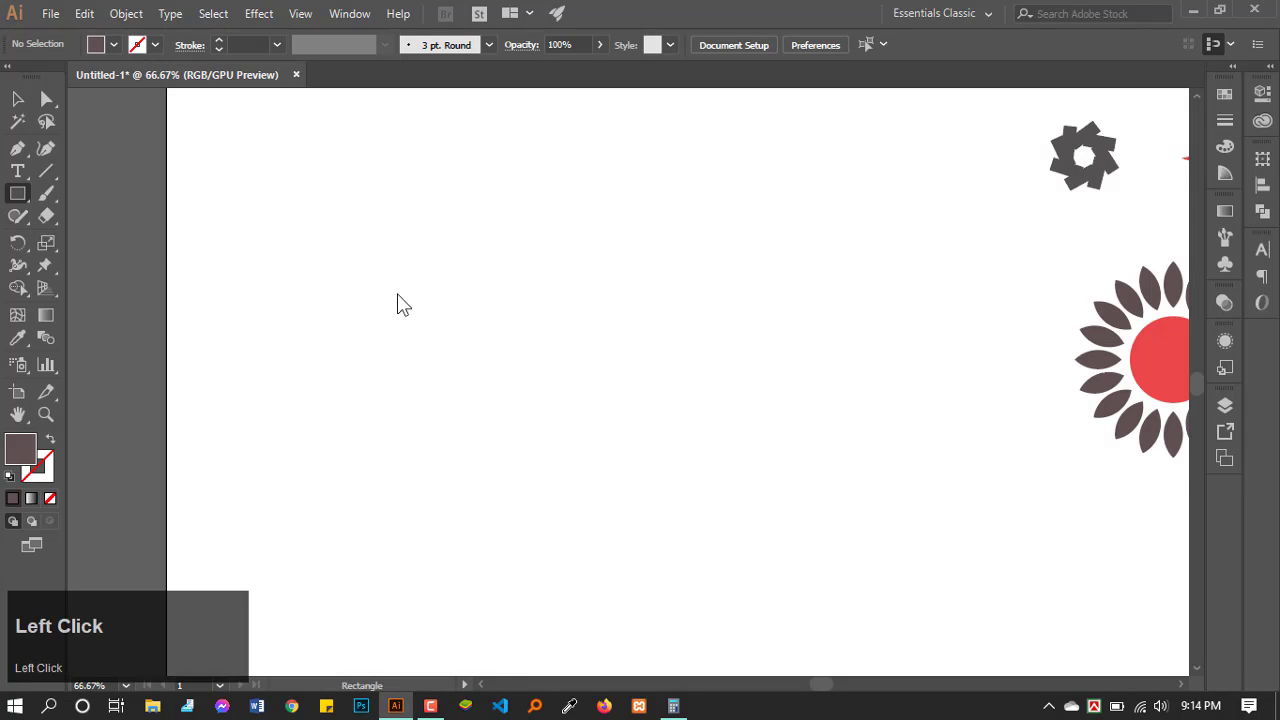
scroll(450, 250, up, 1)
mouse_move(451, 248)
mouse_down()
mouse_move(689, 317)
mouse_move(691, 306)
mouse_up()
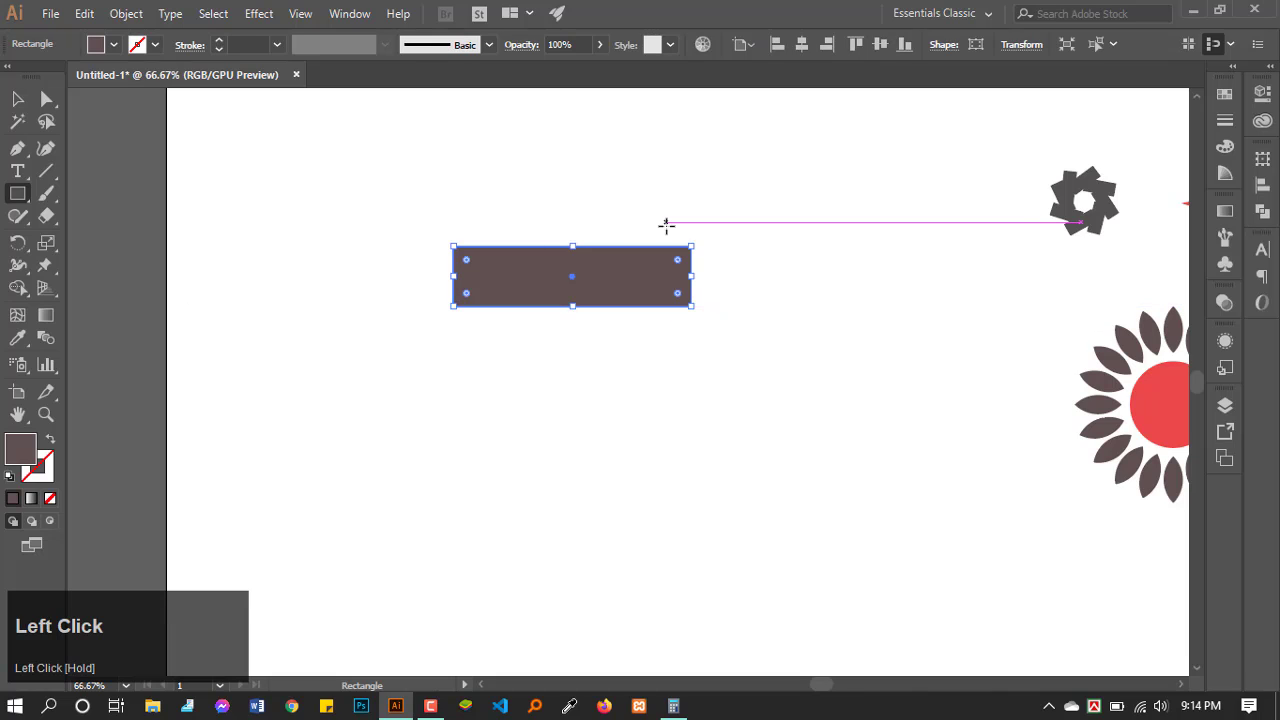
click(17, 96)
click(314, 194)
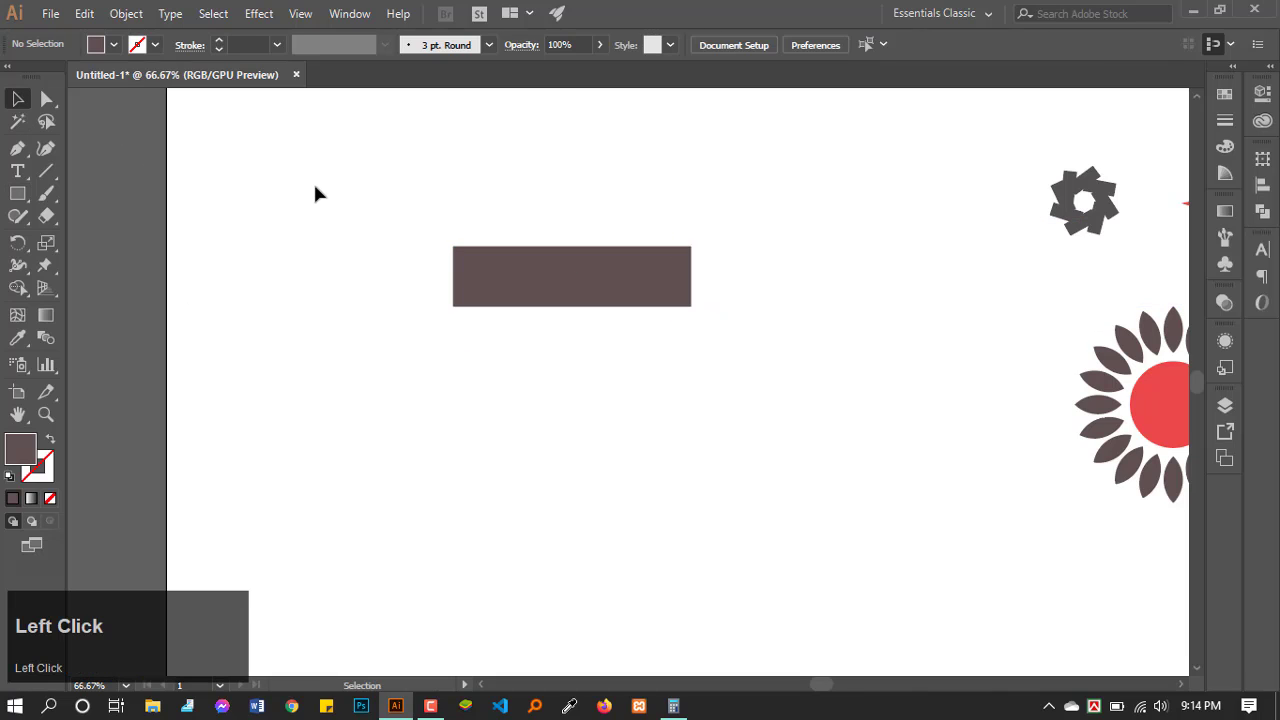
Step: Turn the rectangle into a pointed wedge by moving its upper-left anchor point onto the lower-left corner
key(a)
drag(457, 250, 458, 310)
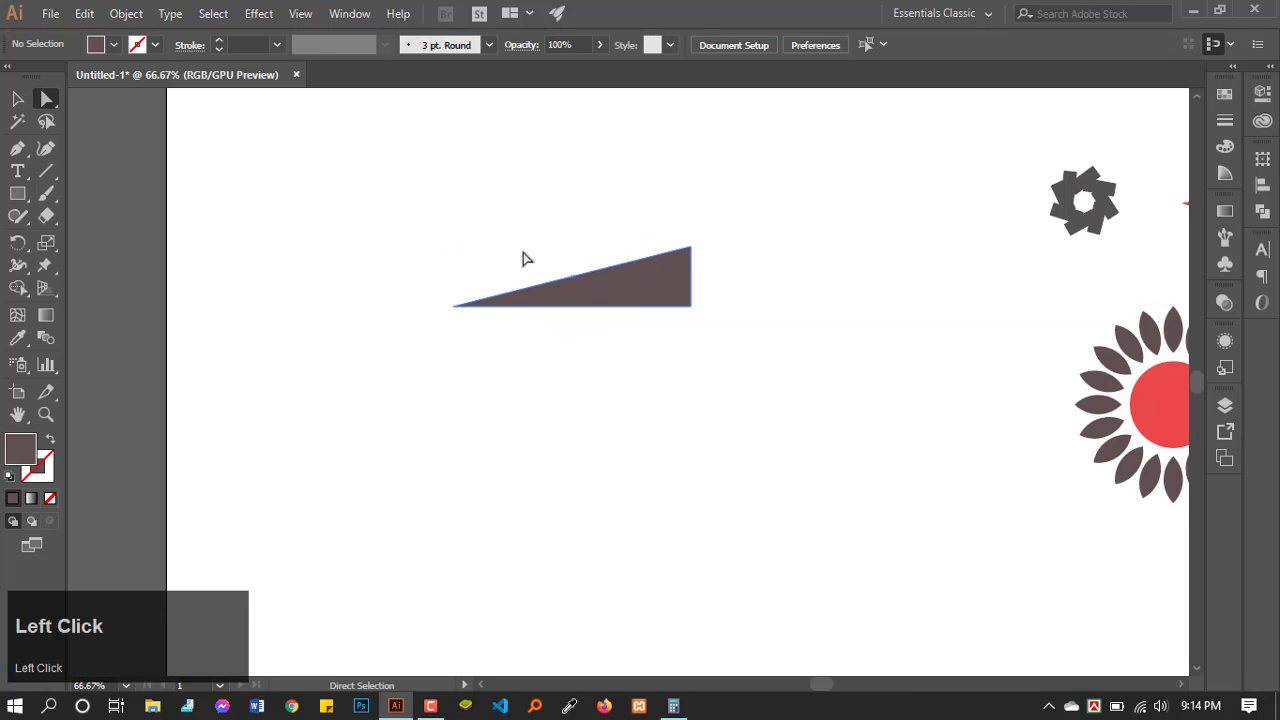
click(12, 100)
Step: Draw a dark circle from its center in the empty space below the wedge, and clear the selection
alt+scroll(428, 257, down, 2)
alt+scroll(486, 271, up, 1)
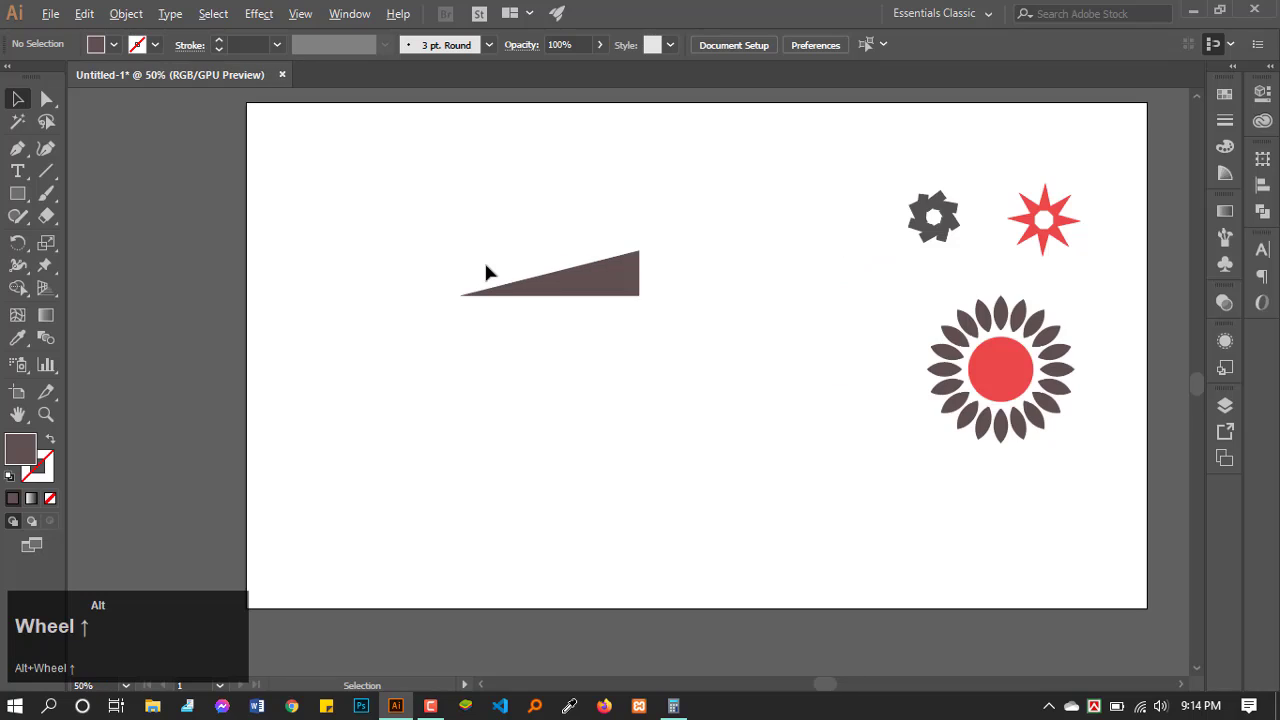
right_click(17, 193)
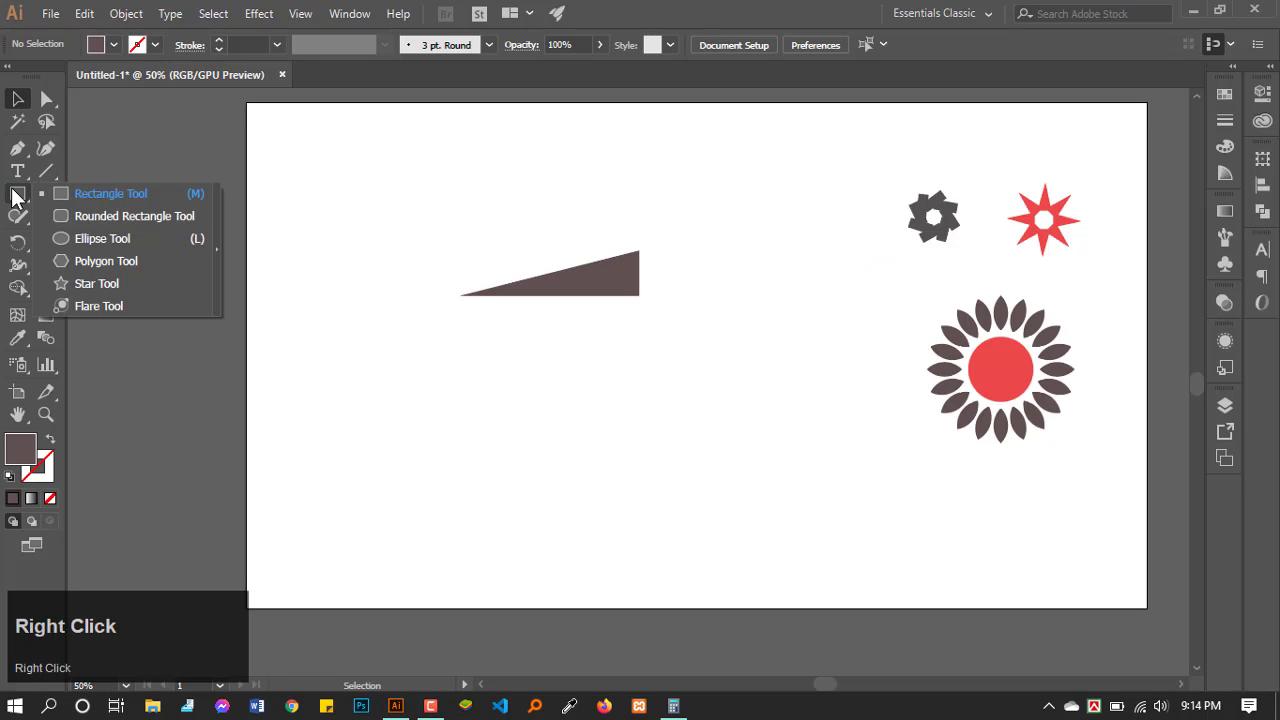
click(120, 245)
scroll(454, 277, down, 3)
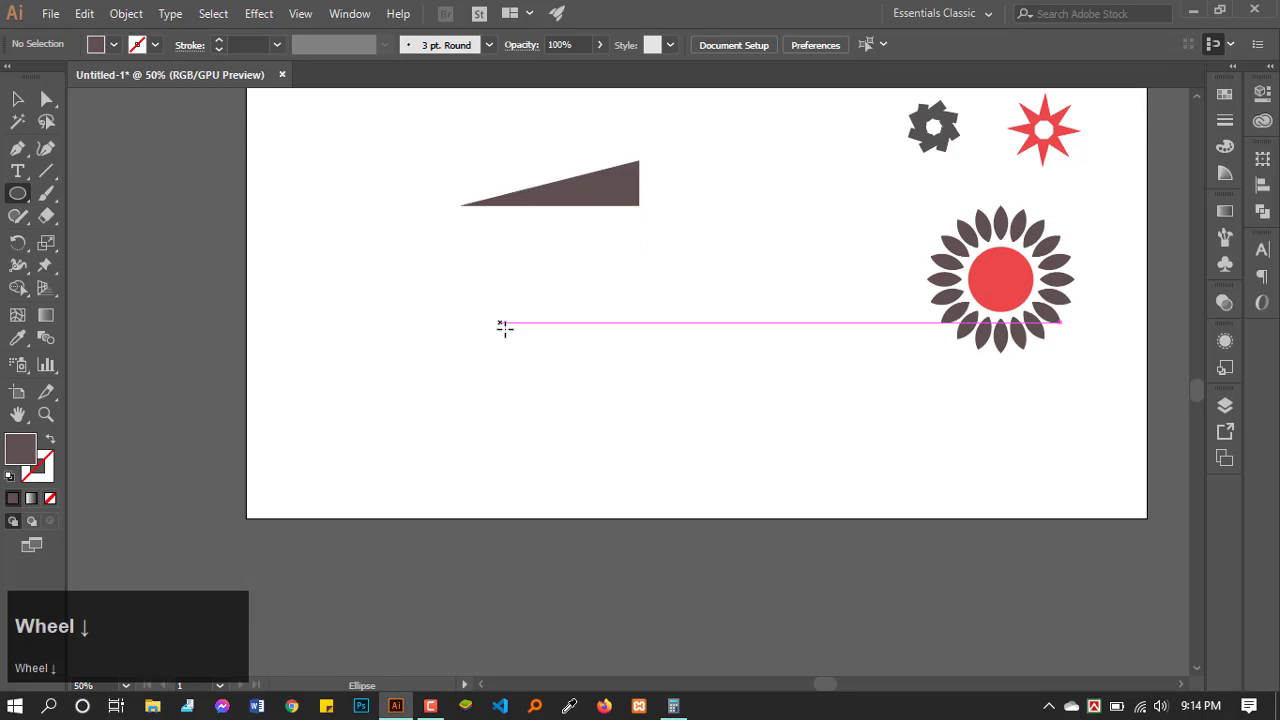
drag(507, 329, 581, 401)
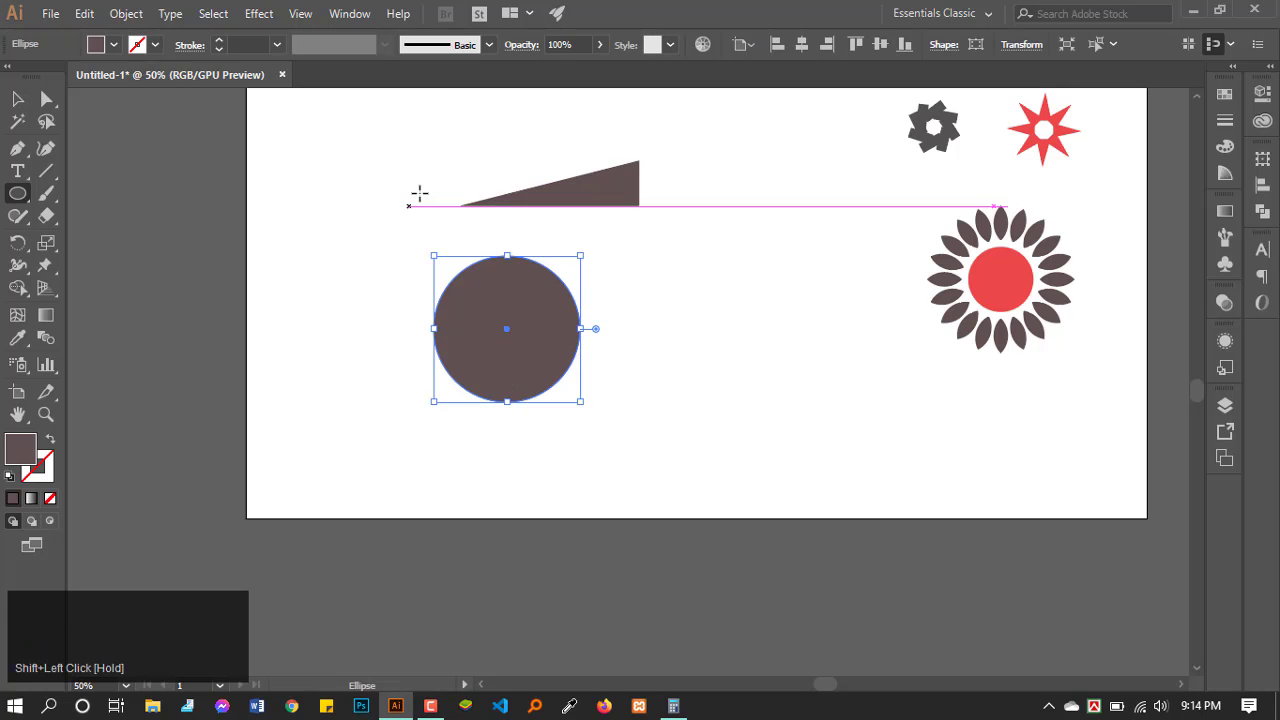
click(17, 98)
click(318, 186)
Step: Shrink and rotate the wedge, placing it just above the circle with its wide end towards the circle and its tip slanting outward
drag(606, 200, 497, 222)
click(506, 214)
drag(422, 238, 424, 208)
click(645, 294)
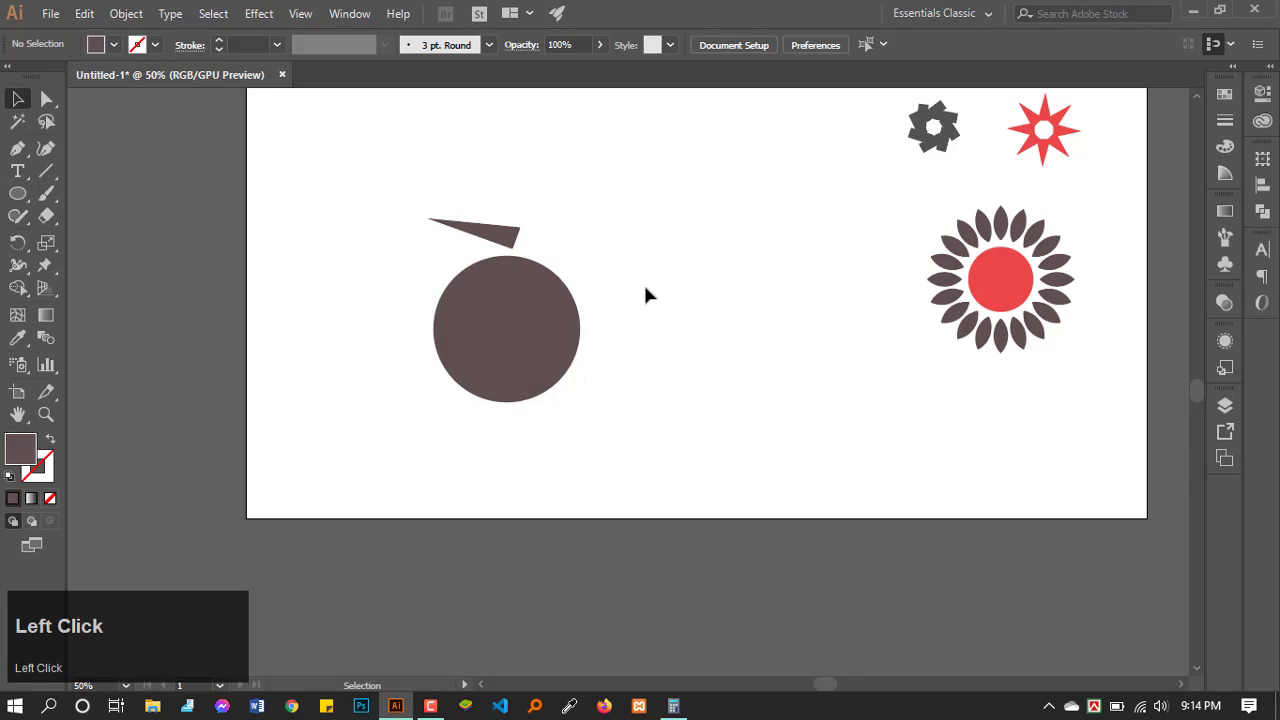
click(505, 238)
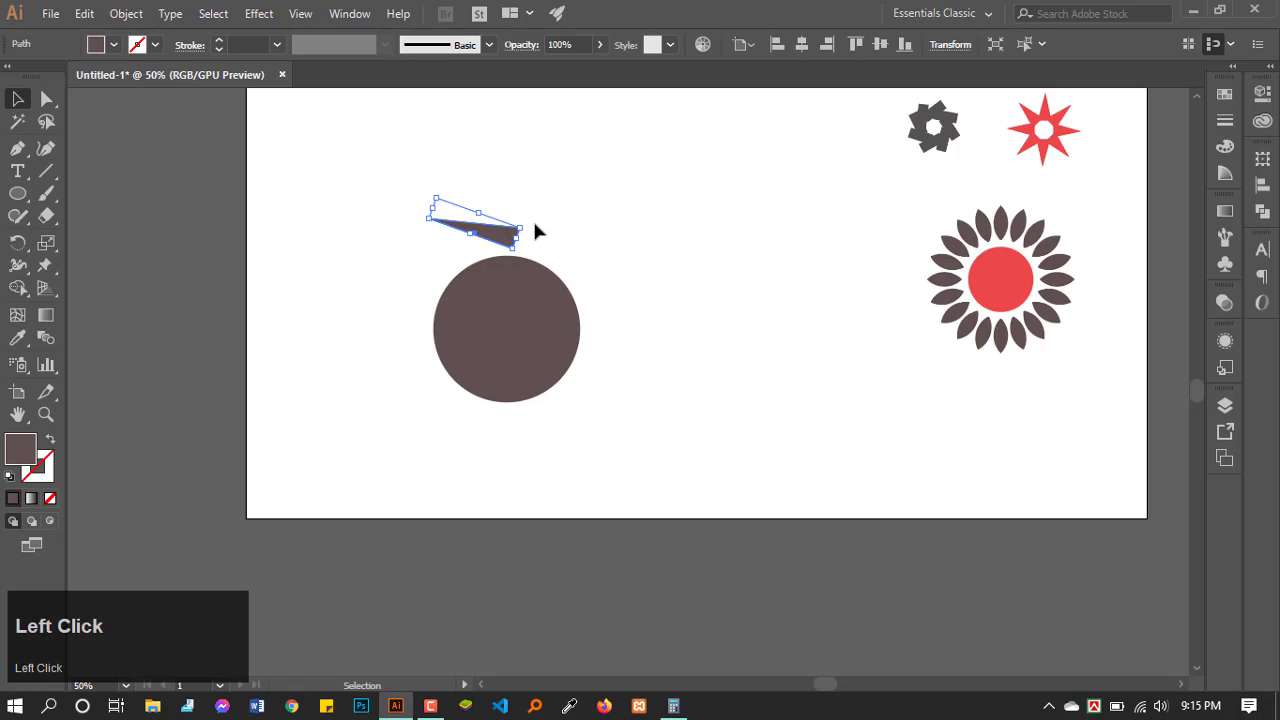
mouse_move(530, 230)
mouse_down()
mouse_move(436, 271)
mouse_move(492, 236)
mouse_move(582, 257)
mouse_move(520, 235)
mouse_move(518, 208)
mouse_up()
click(467, 248)
scroll(592, 265, down, 1)
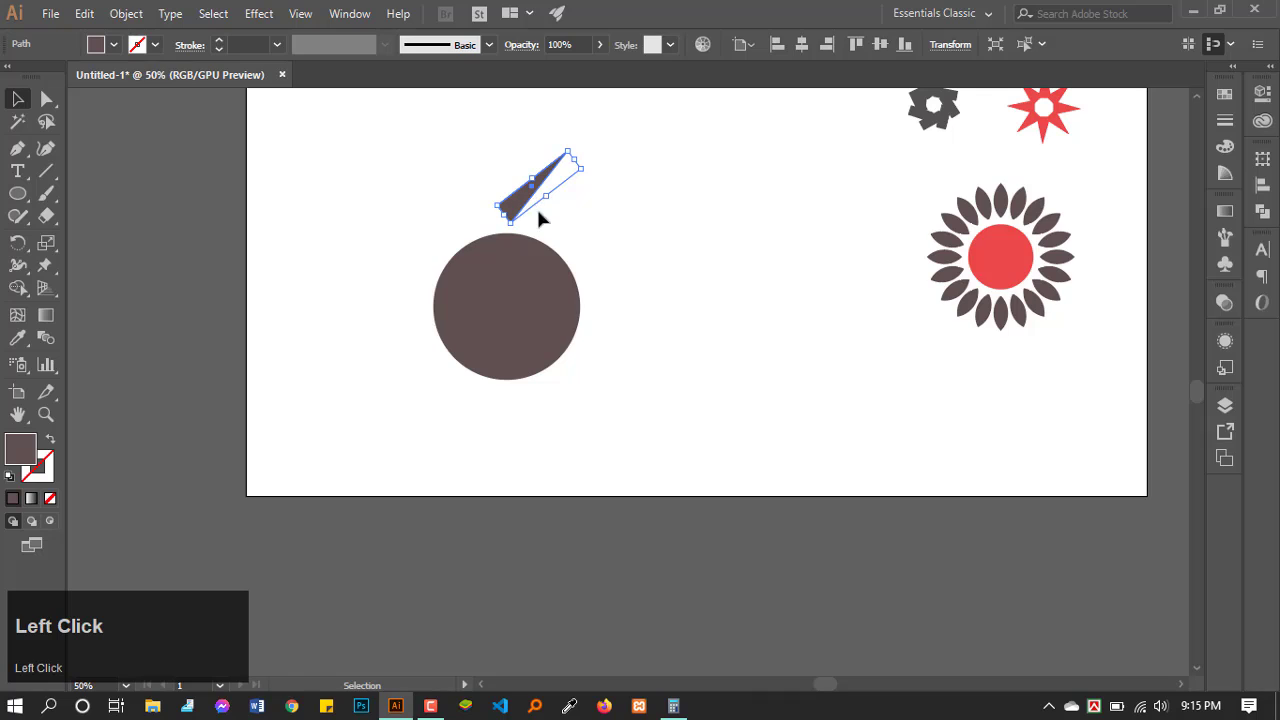
Step: Open the Rotate options for the wedge with the pivot at the circle's center, and compute 360 ÷ 10 in Calculator
click(22, 244)
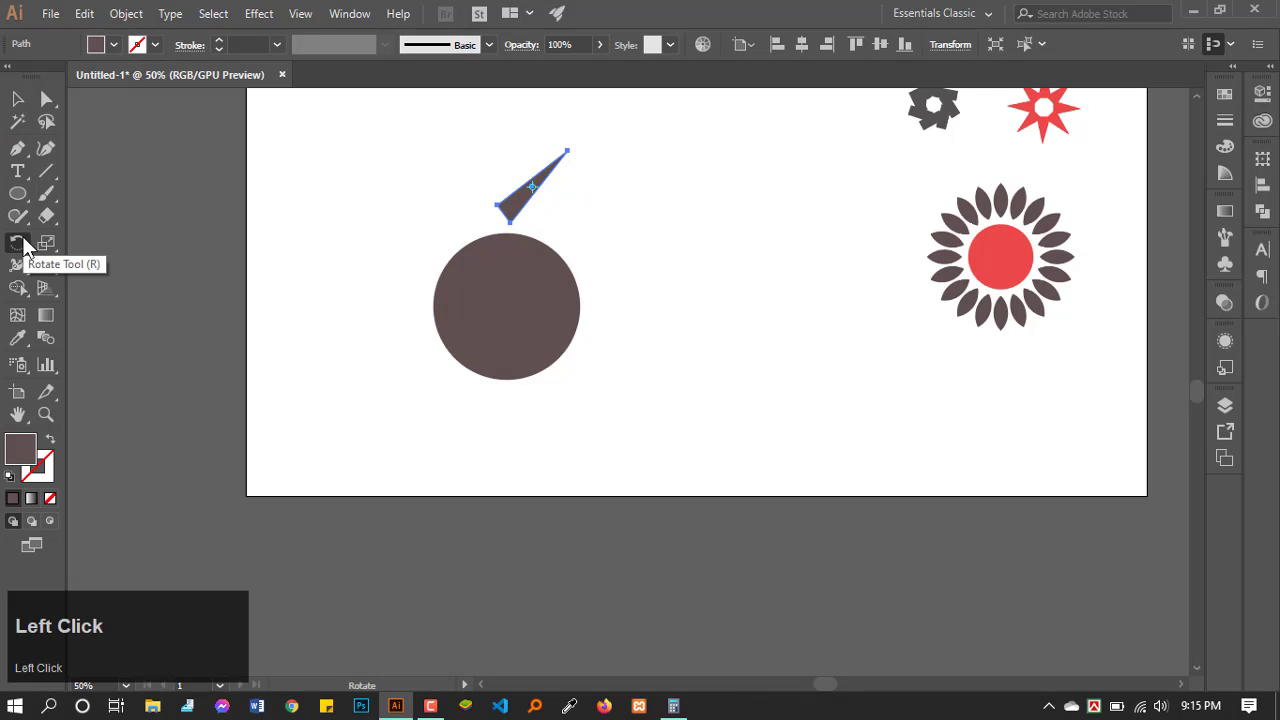
alt+click(507, 305)
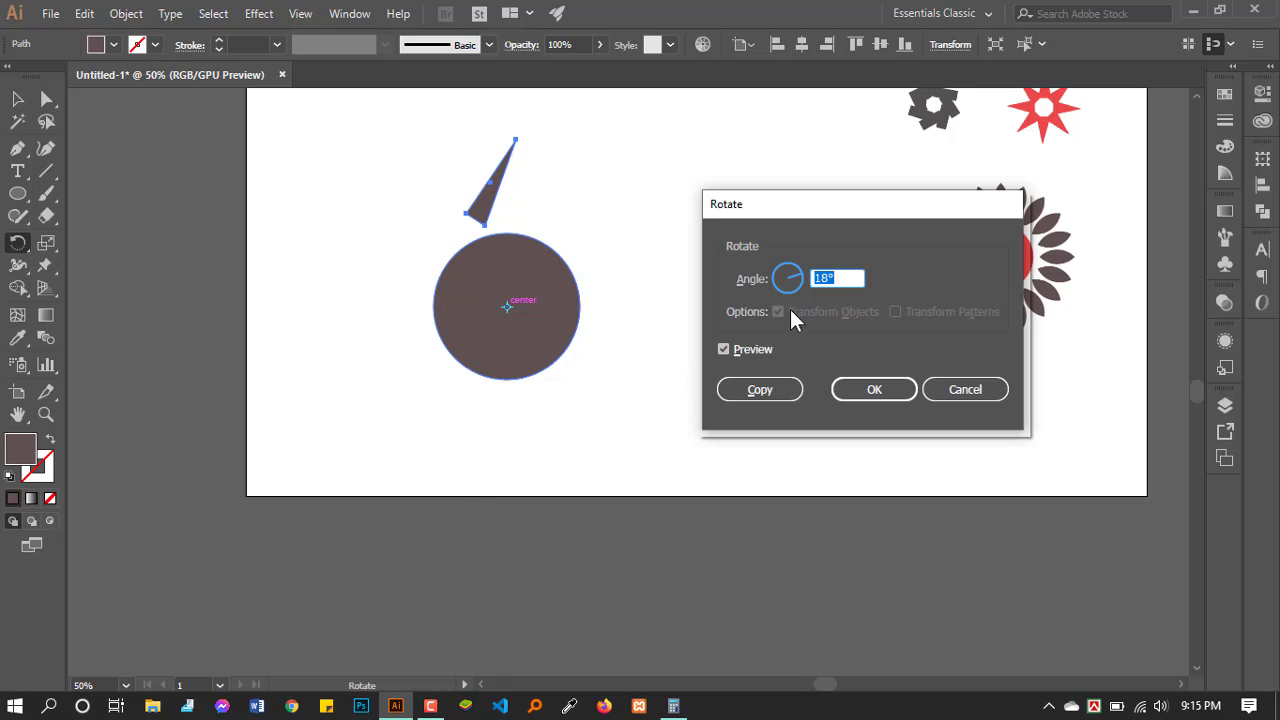
click(675, 700)
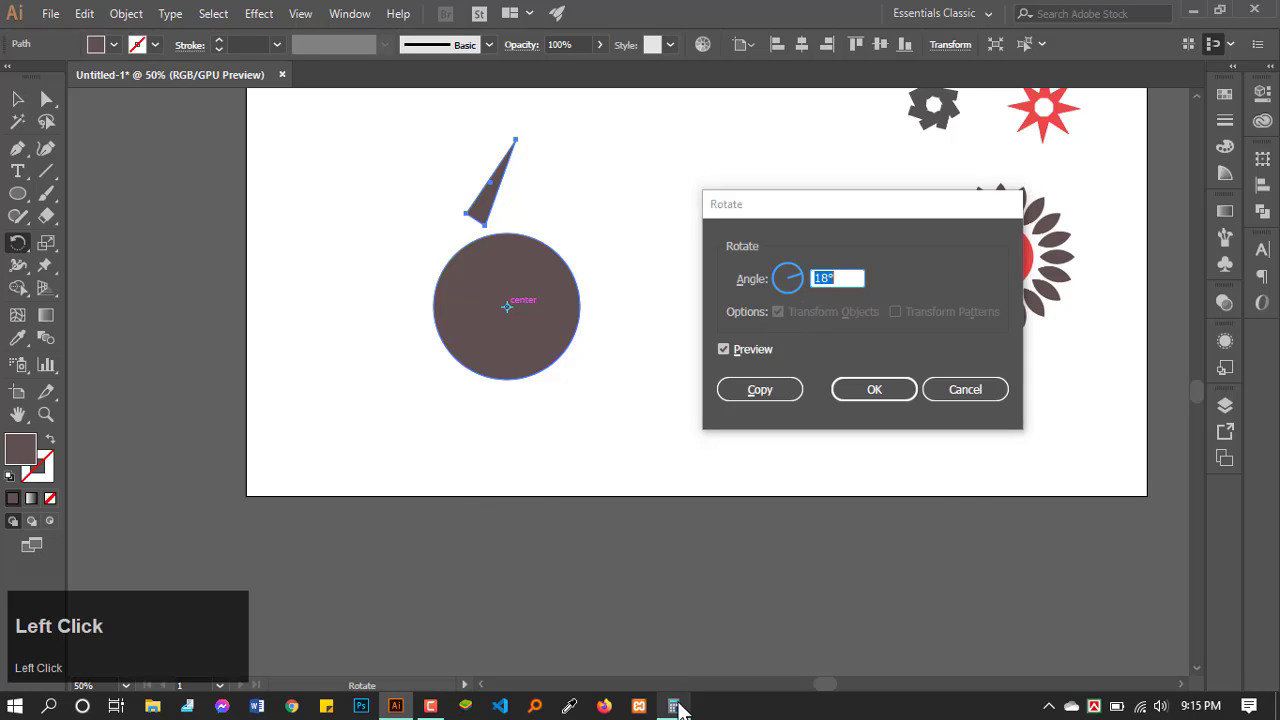
click(966, 308)
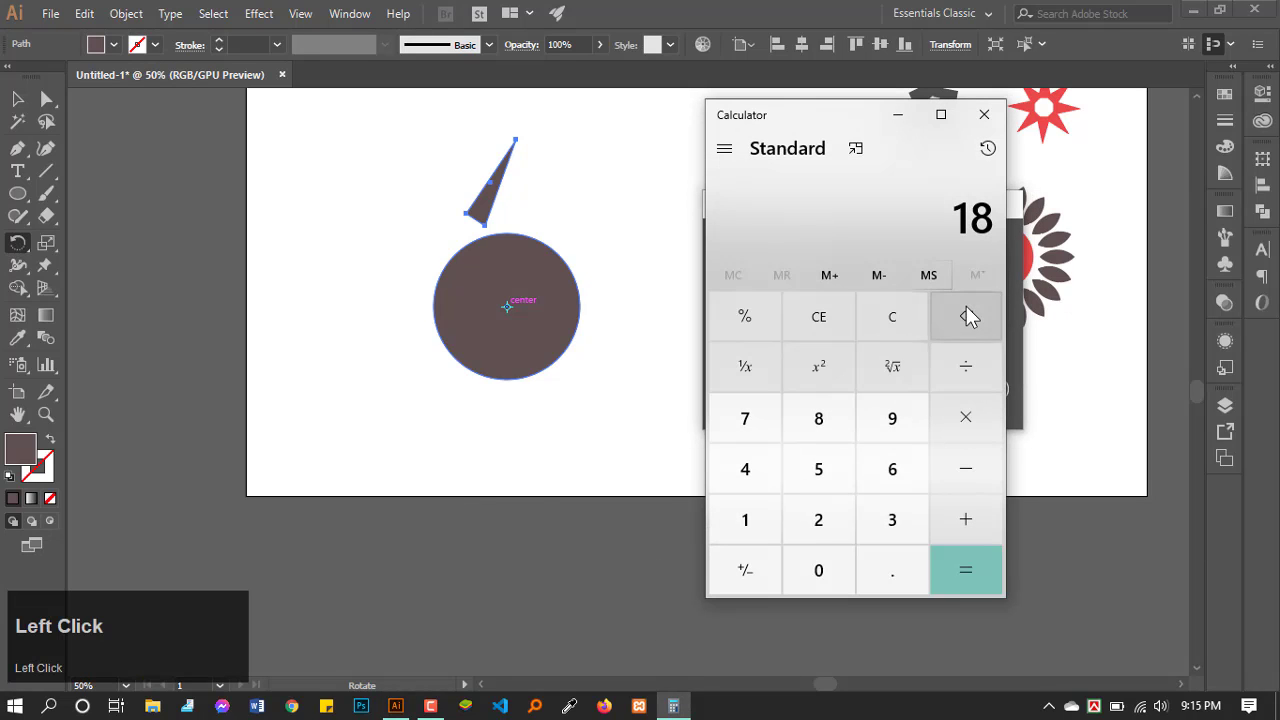
click(833, 320)
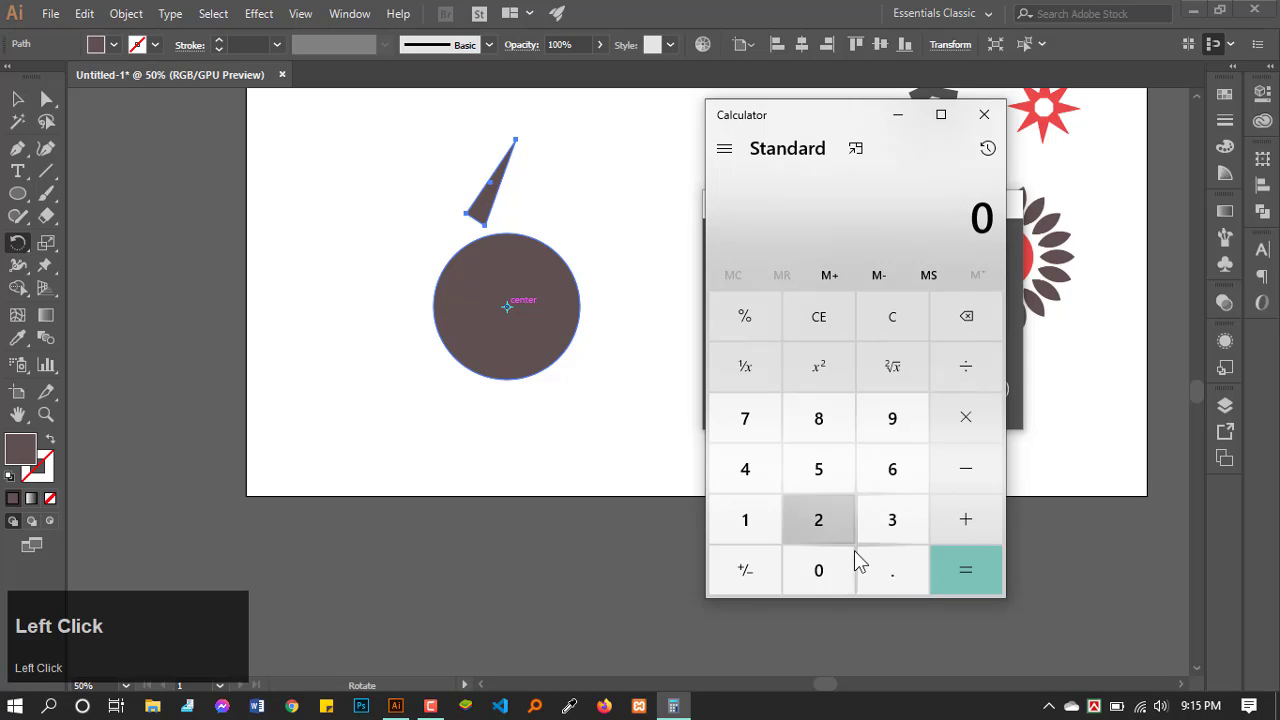
click(892, 519)
click(893, 478)
click(816, 570)
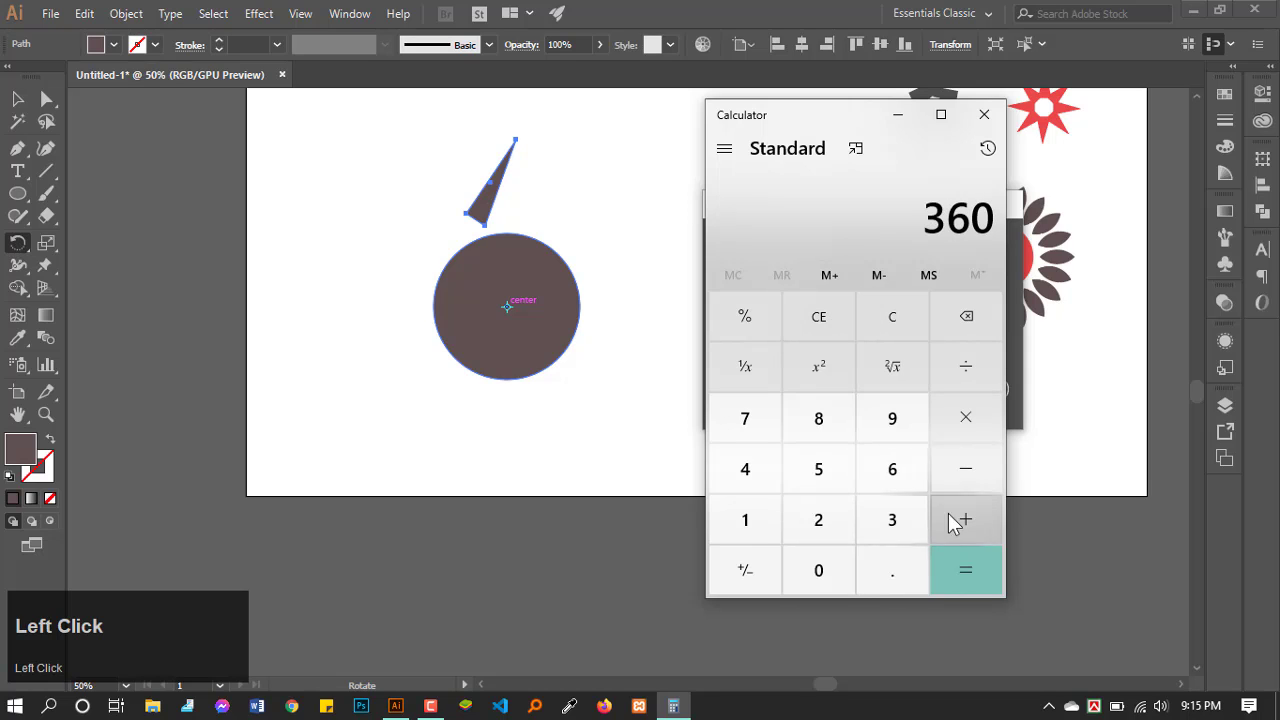
click(962, 378)
click(758, 512)
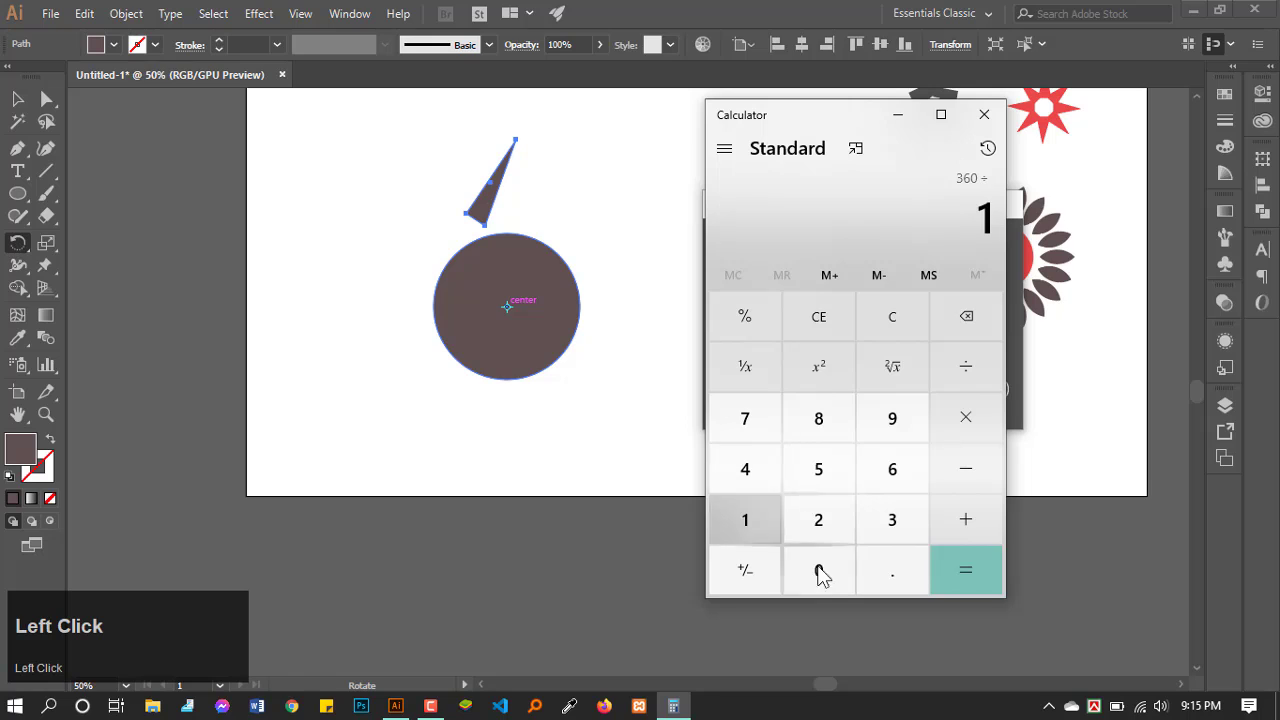
click(819, 570)
click(963, 572)
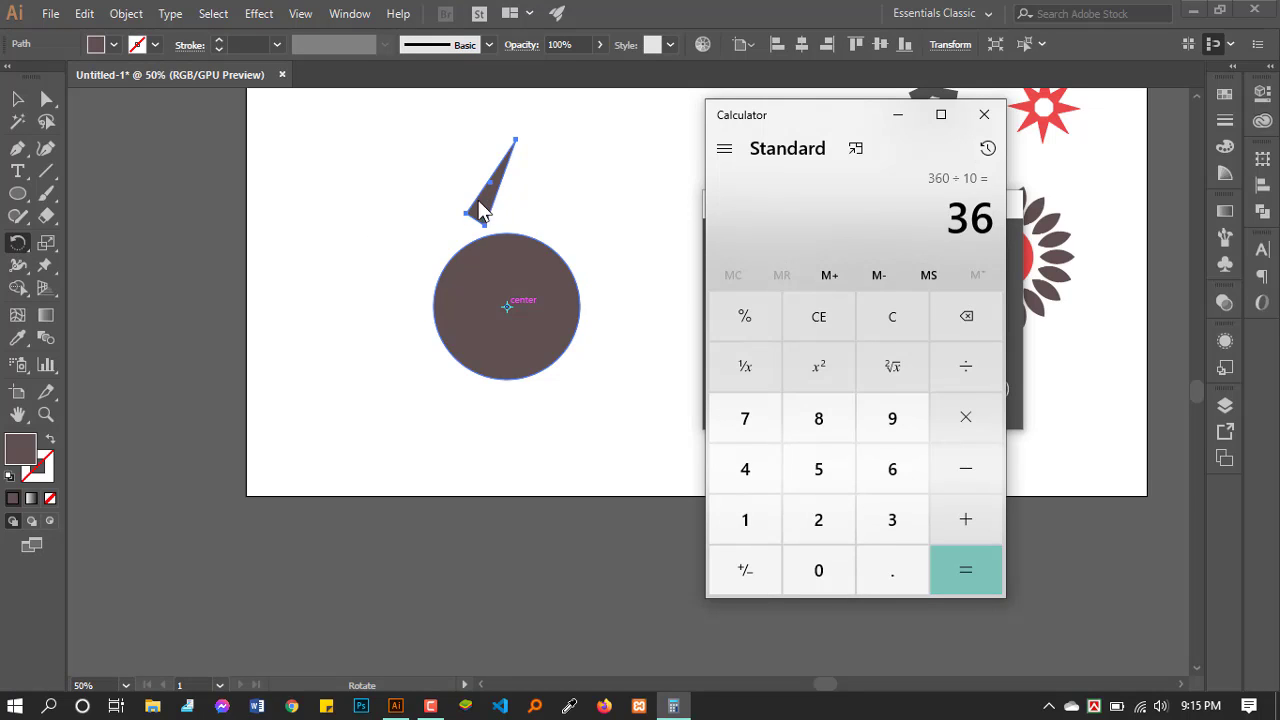
click(897, 114)
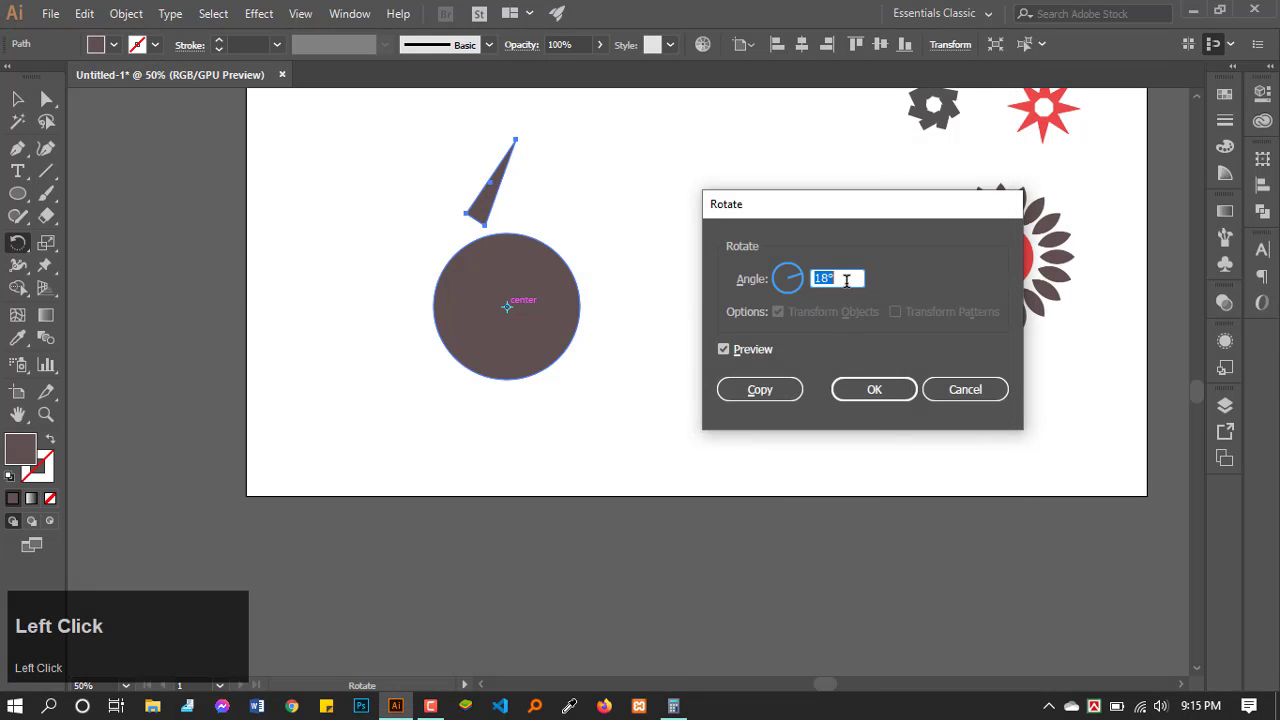
Step: Create a copy of the wedge rotated by 36° and repeat it until ten wedges ring the circle, and clear the selection
text(36)
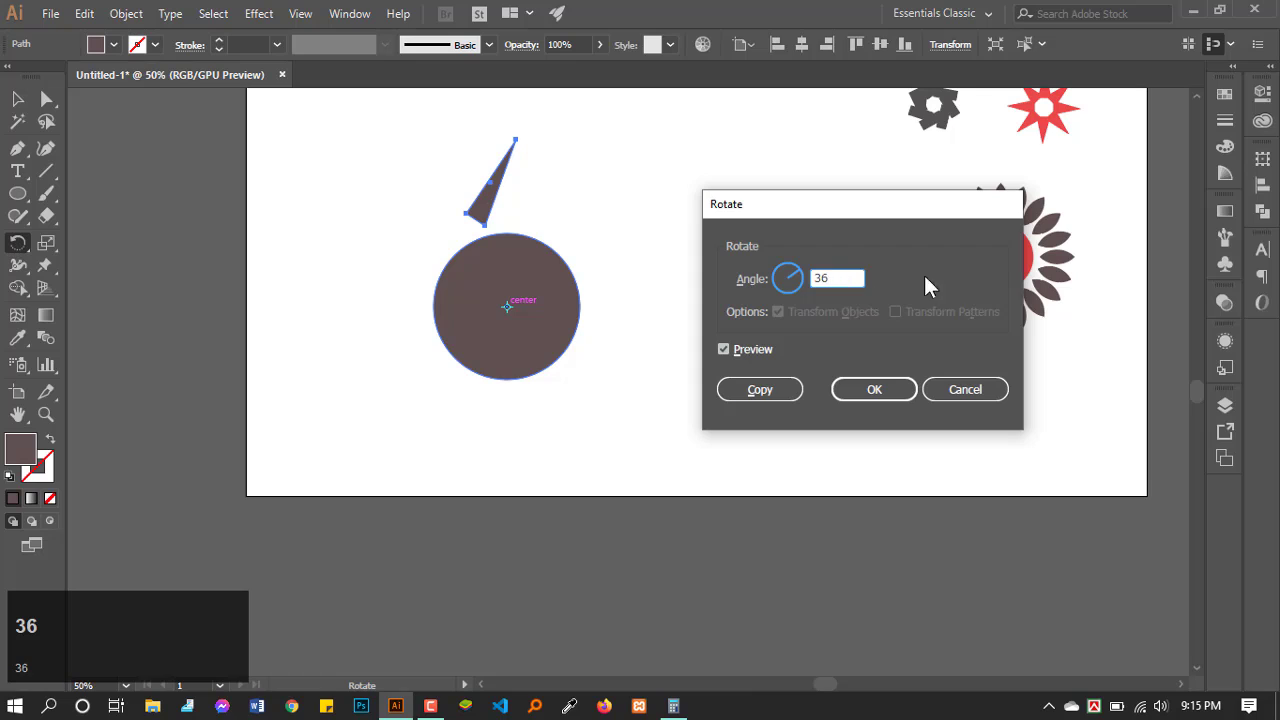
click(779, 390)
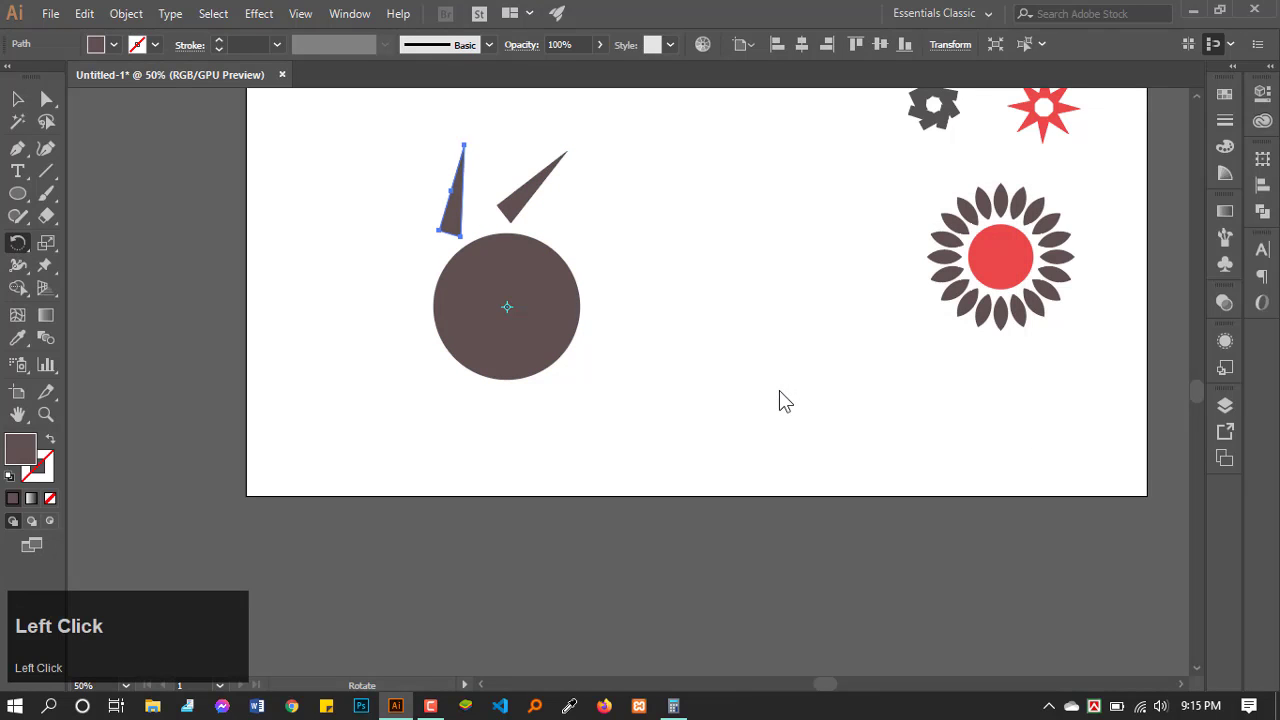
key(ctrl+d)
key(ctrl+d)
key(ctrl+d)
key(ctrl+d)
key(ctrl+d)
key(ctrl+d)
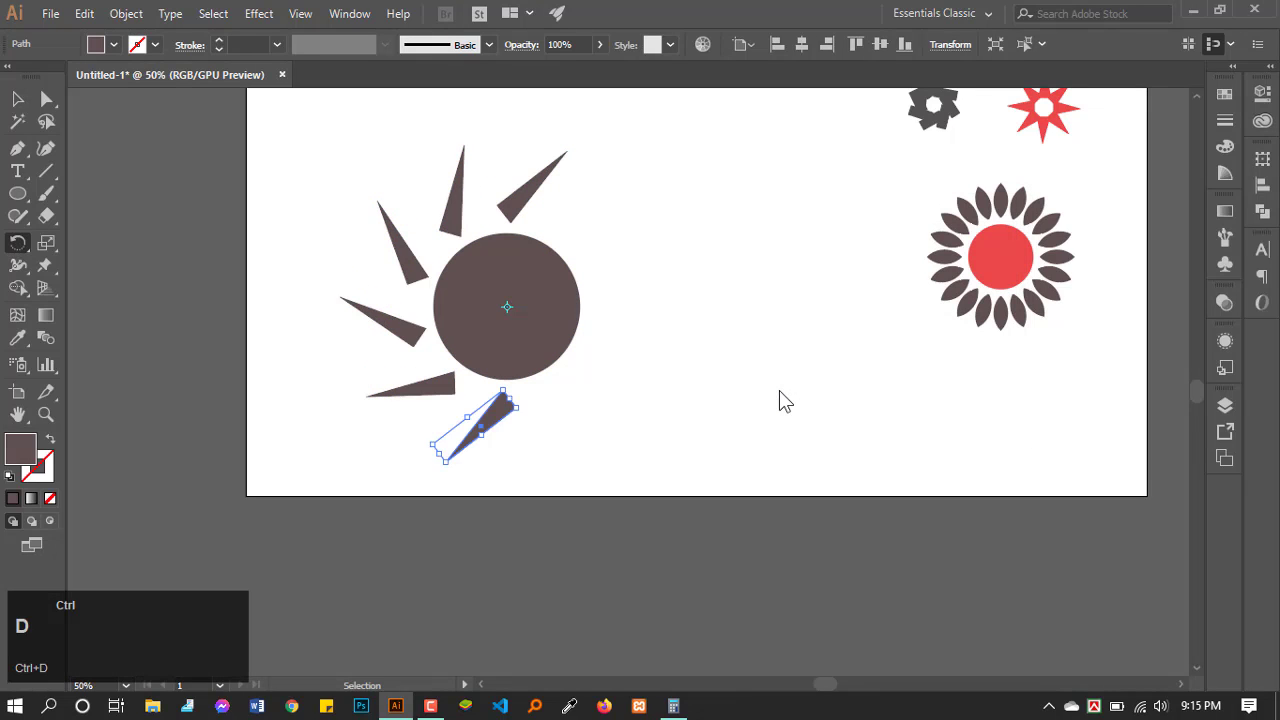
key(ctrl+d)
key(ctrl+d)
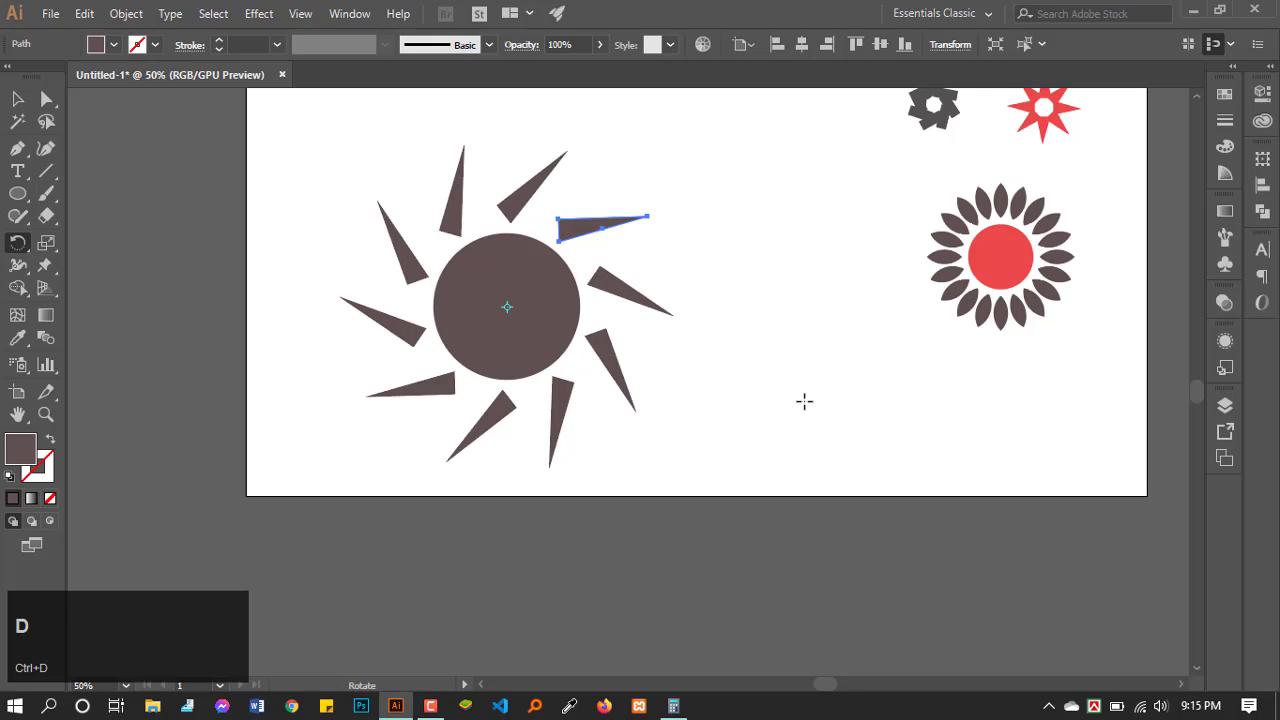
click(17, 100)
click(413, 214)
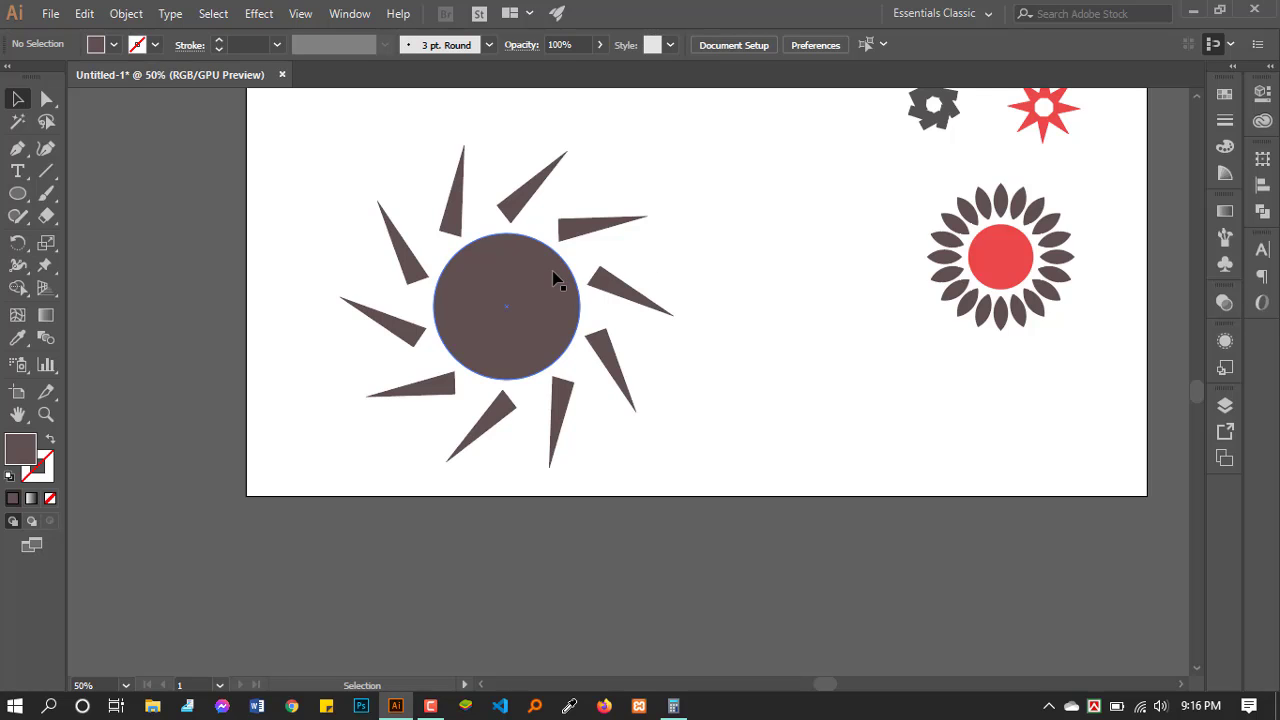
Step: Recolor all ten wedges around the dark circle with the light red fill #f75e5e, and clear the selection
click(570, 228)
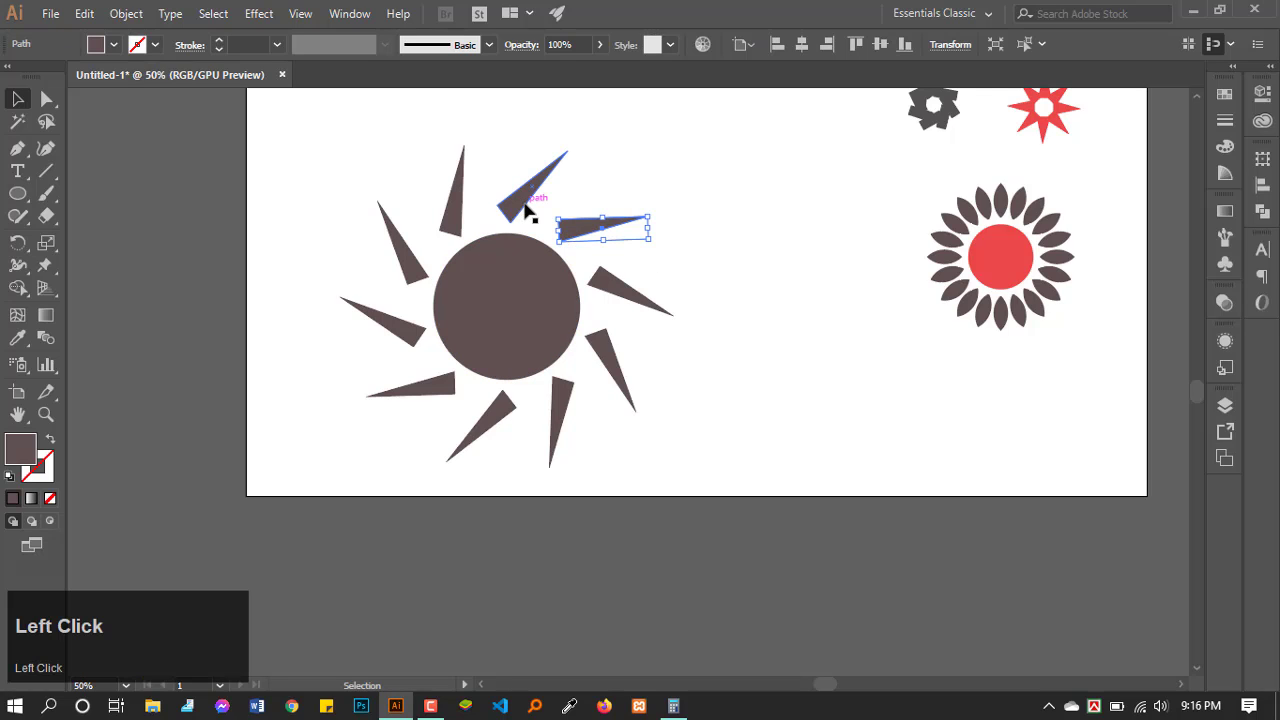
shift+click(527, 208)
shift+click(463, 208)
shift+click(414, 263)
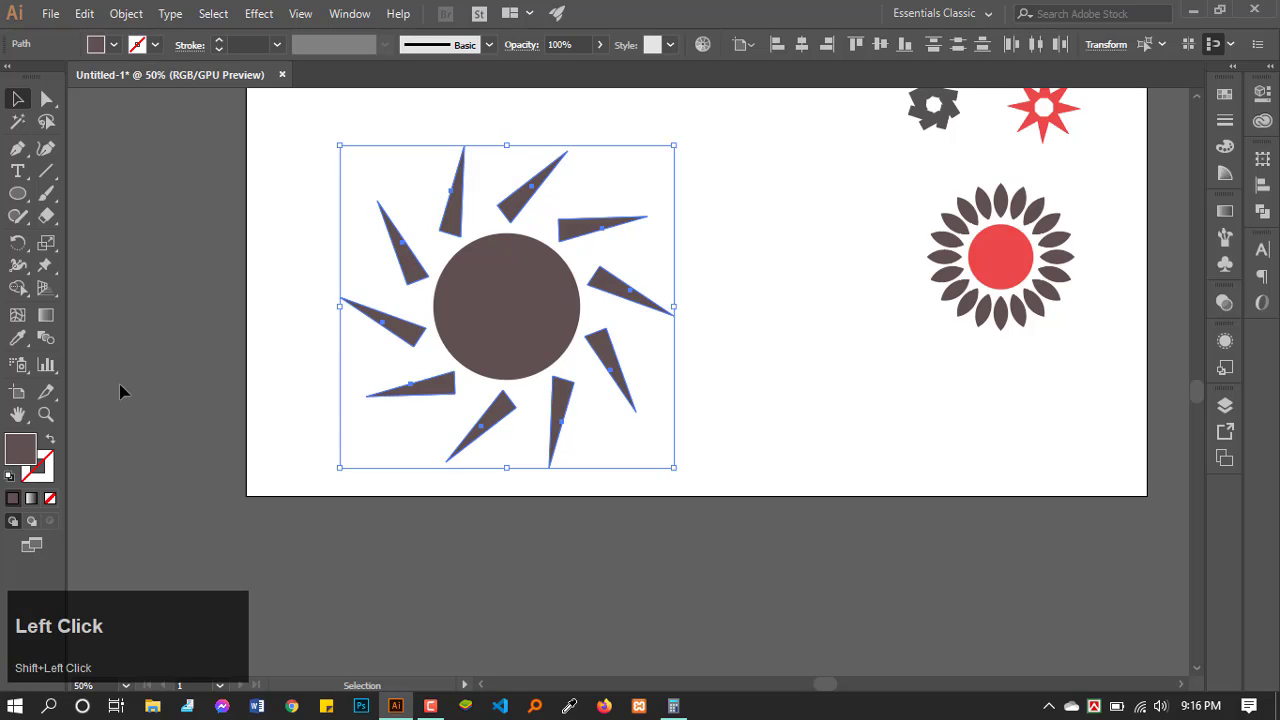
double_click(31, 443)
click(931, 226)
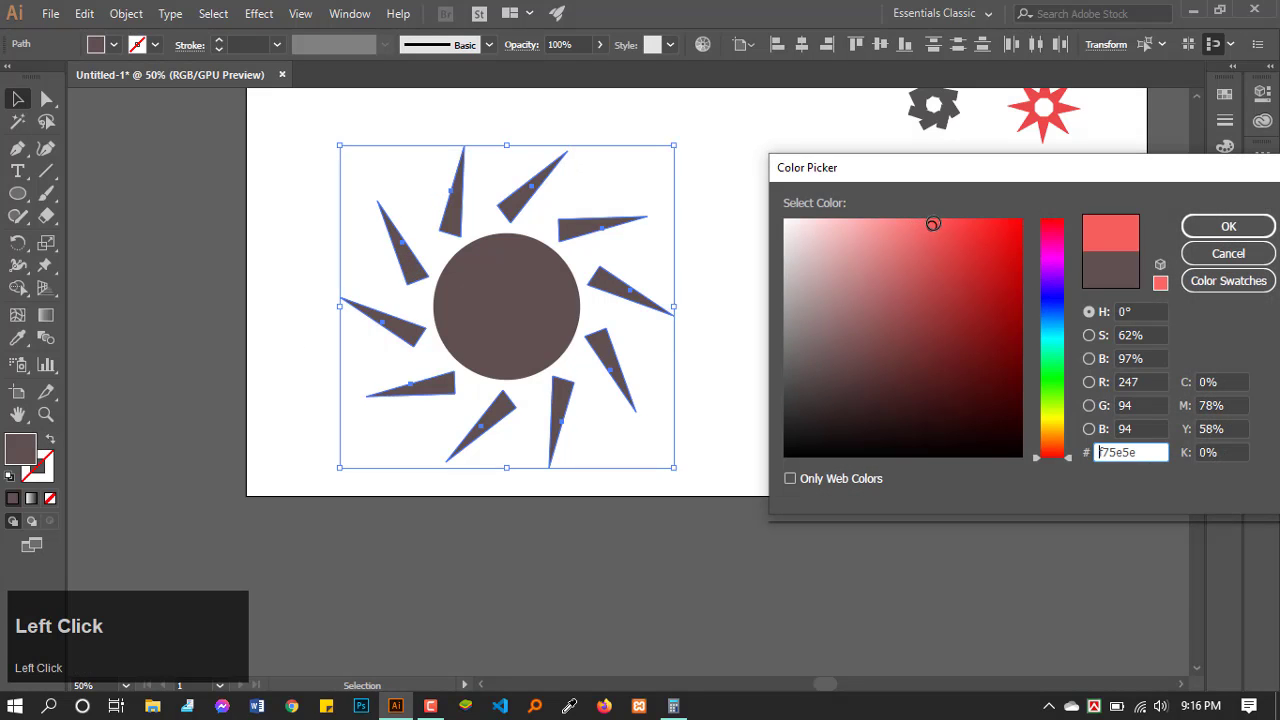
click(1228, 226)
click(750, 277)
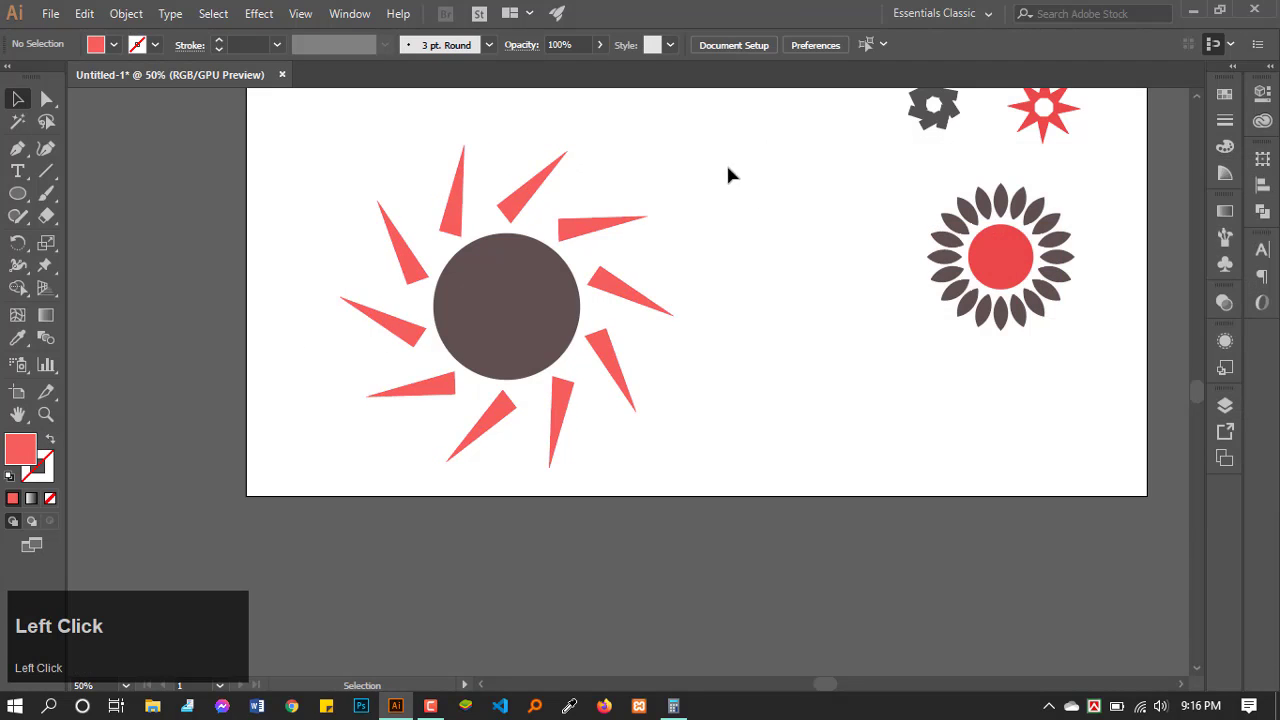
Step: Group the dark circle with its ten red wedges and scale the group down proportionally to less than half its size
drag(724, 162, 348, 455)
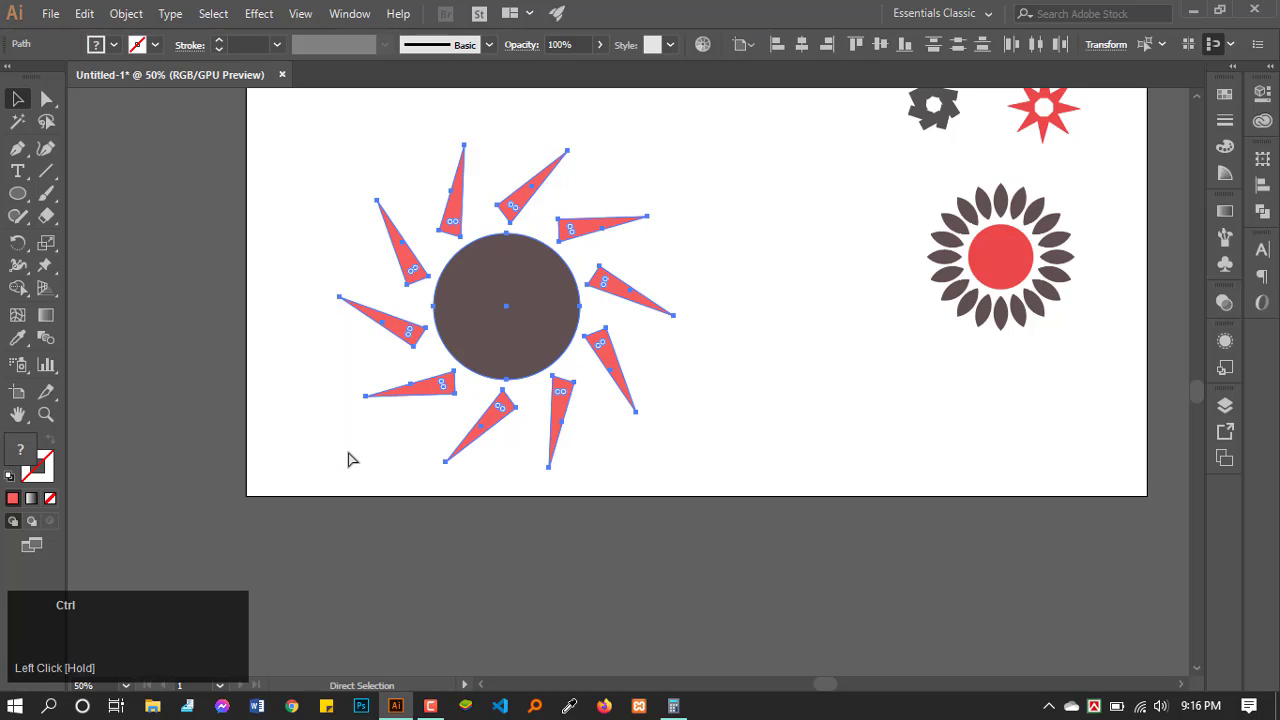
key(ctrl+g)
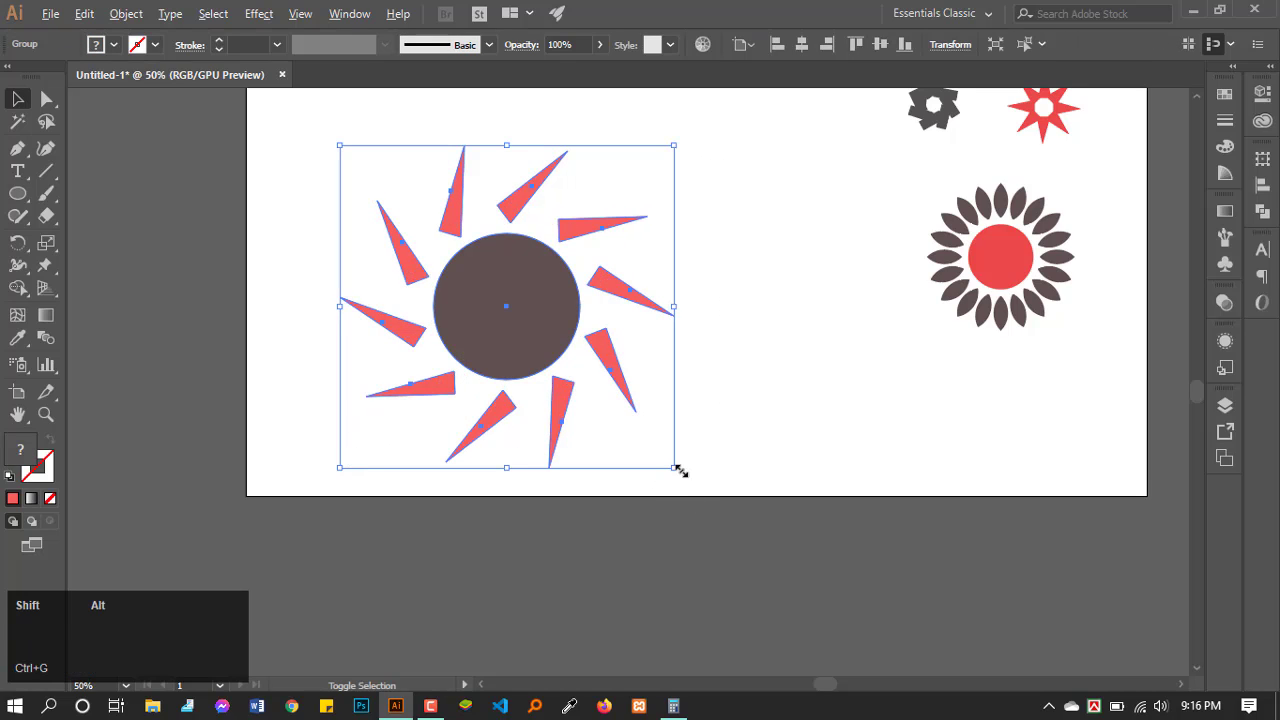
drag(676, 467, 571, 371)
click(381, 348)
Step: Move the small wedge-ringed circle group next to the leaf flower, leaving the rest of the artboard empty
scroll(389, 385, down, 1)
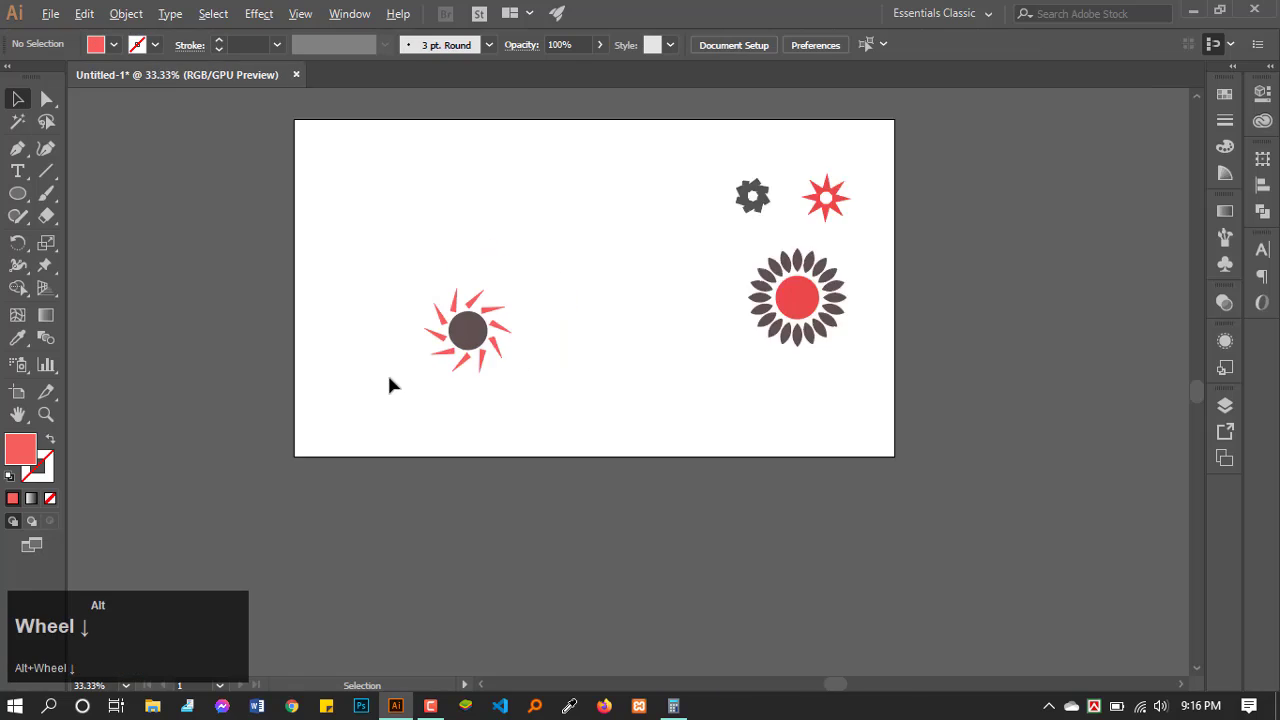
scroll(390, 385, down, 1)
drag(452, 344, 656, 324)
scroll(501, 245, up, 1)
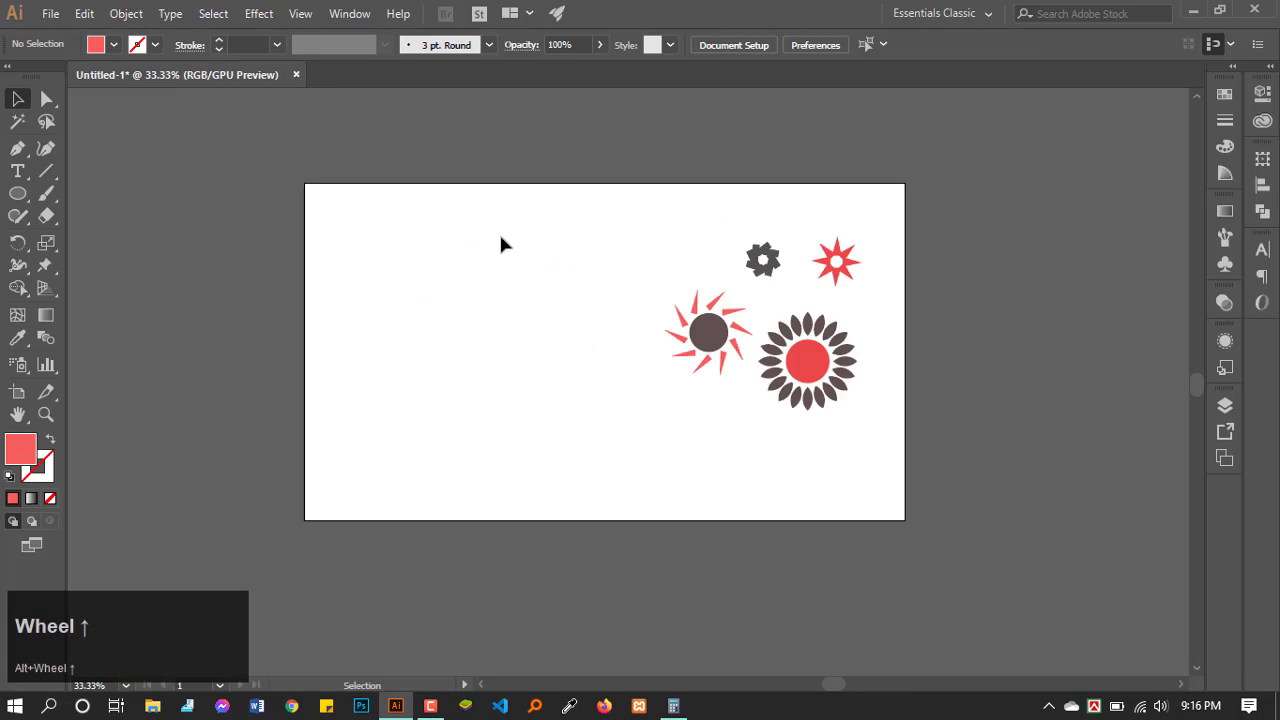
scroll(524, 288, up, 1)
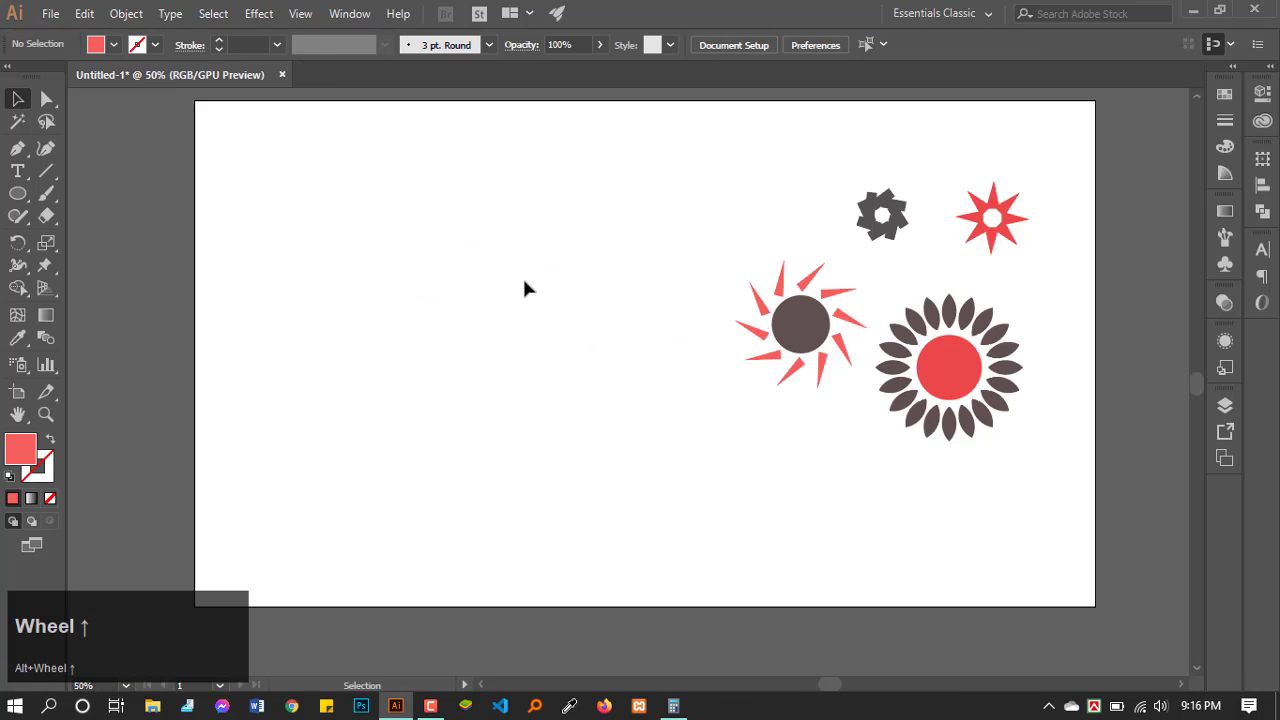